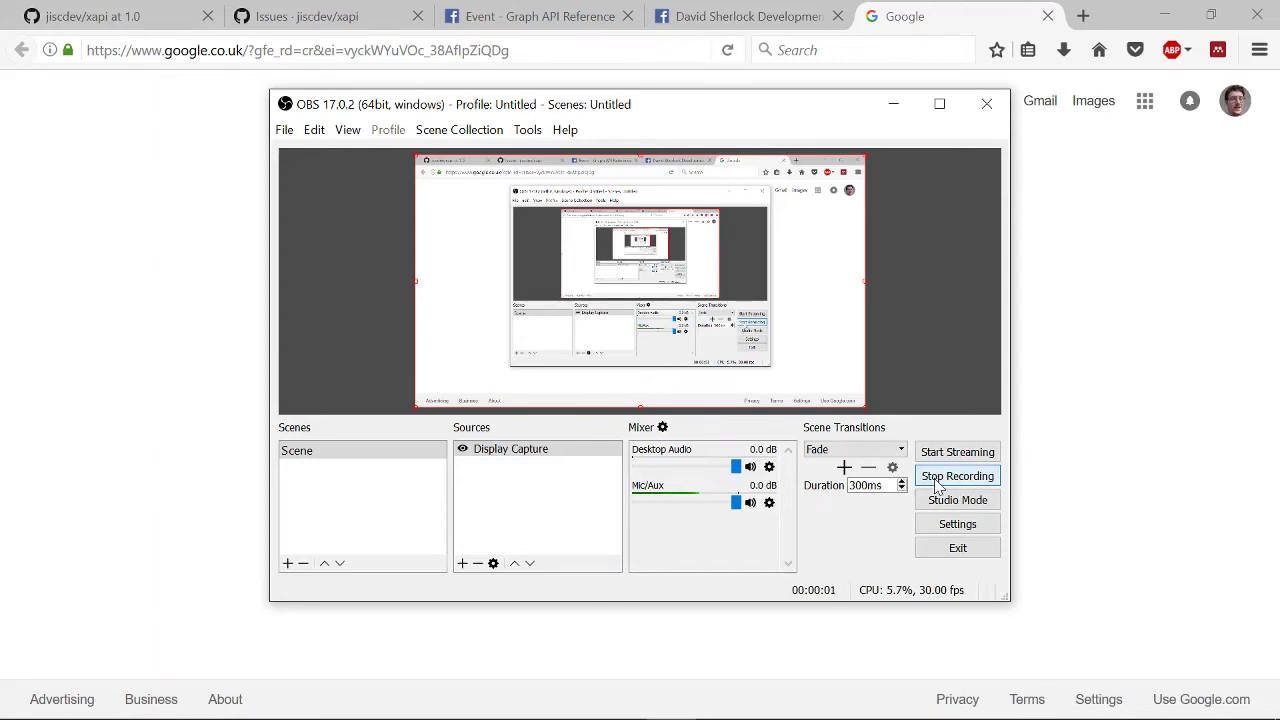
Move the recording window aside and run a Google search for 'facepager'.
click(893, 106)
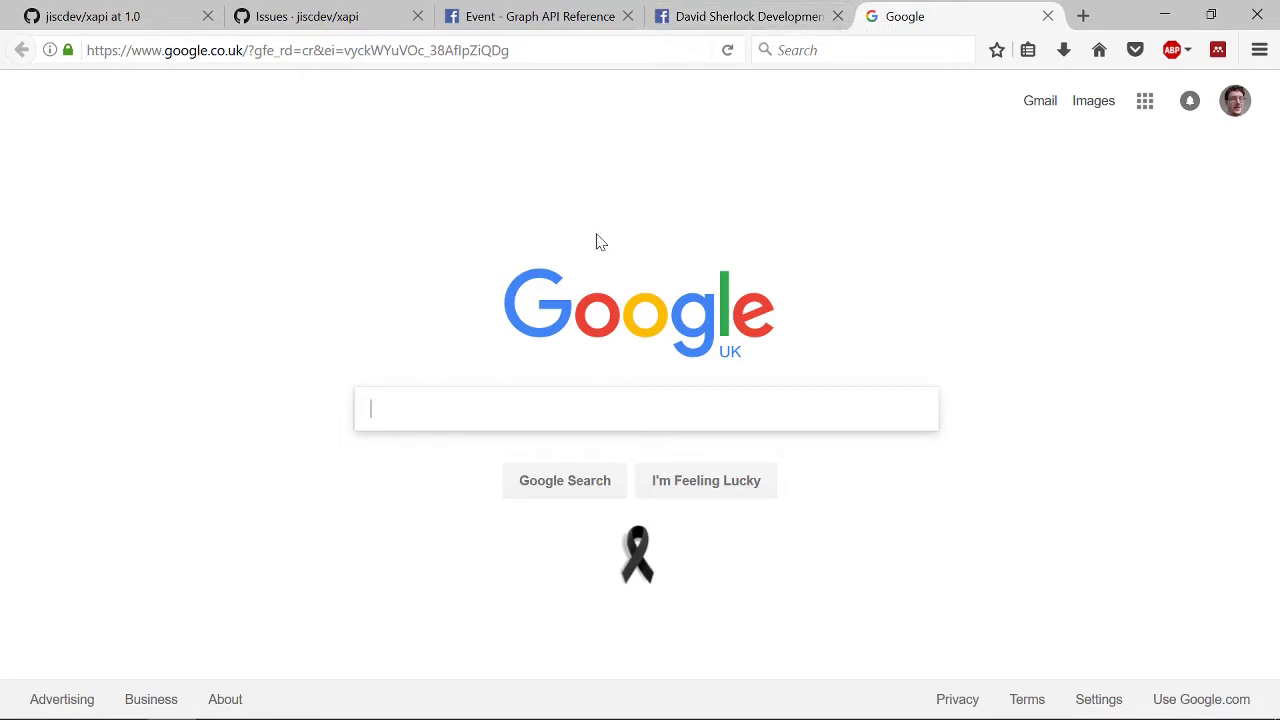
text(fa)
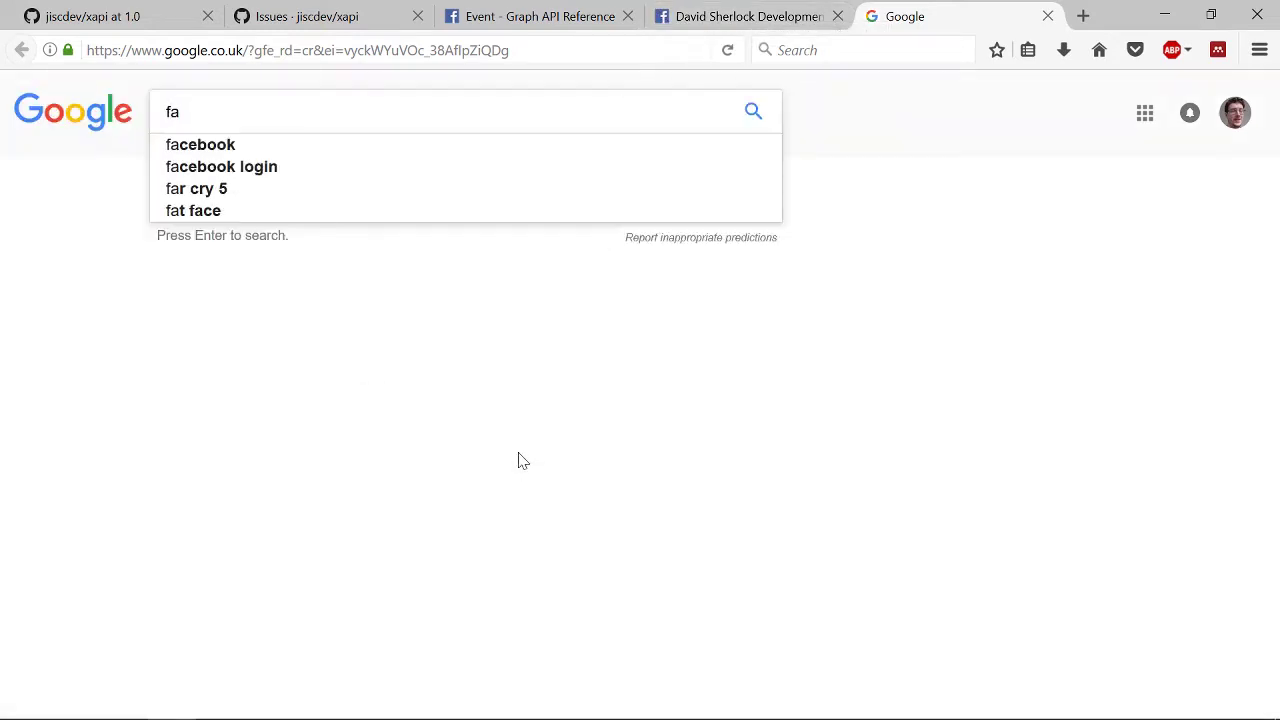
text(cepager)
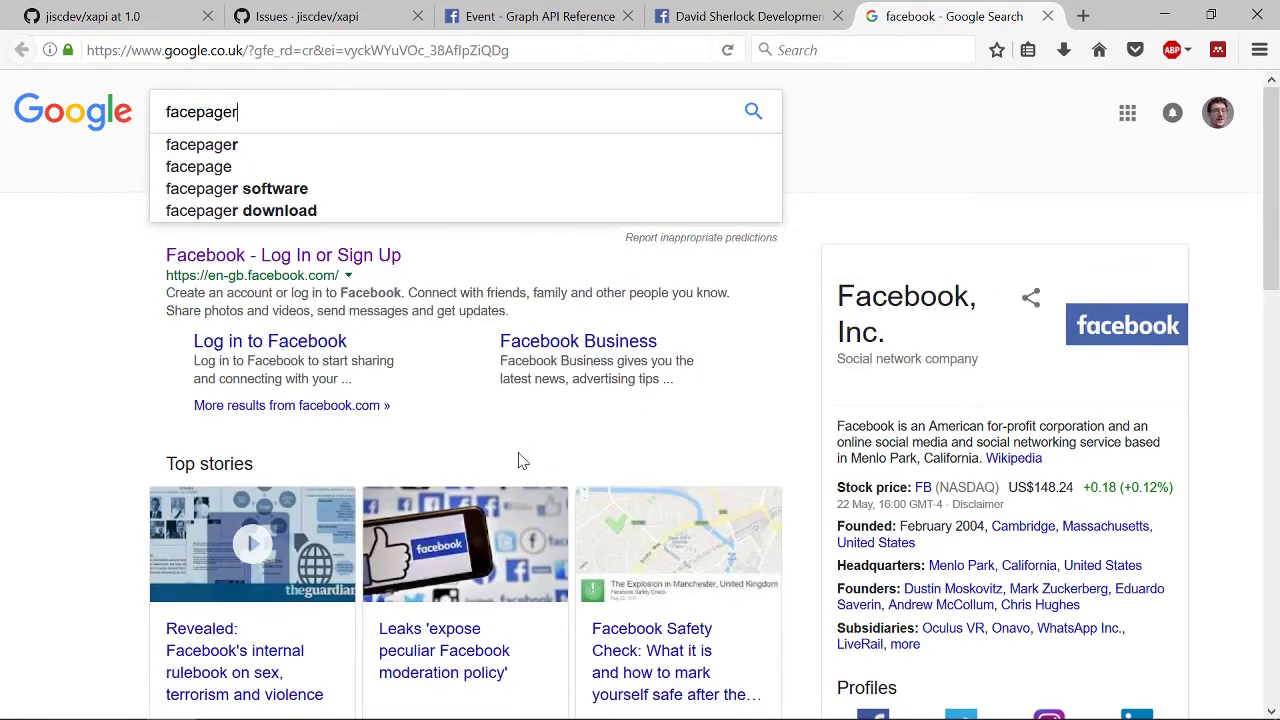
key(Return)
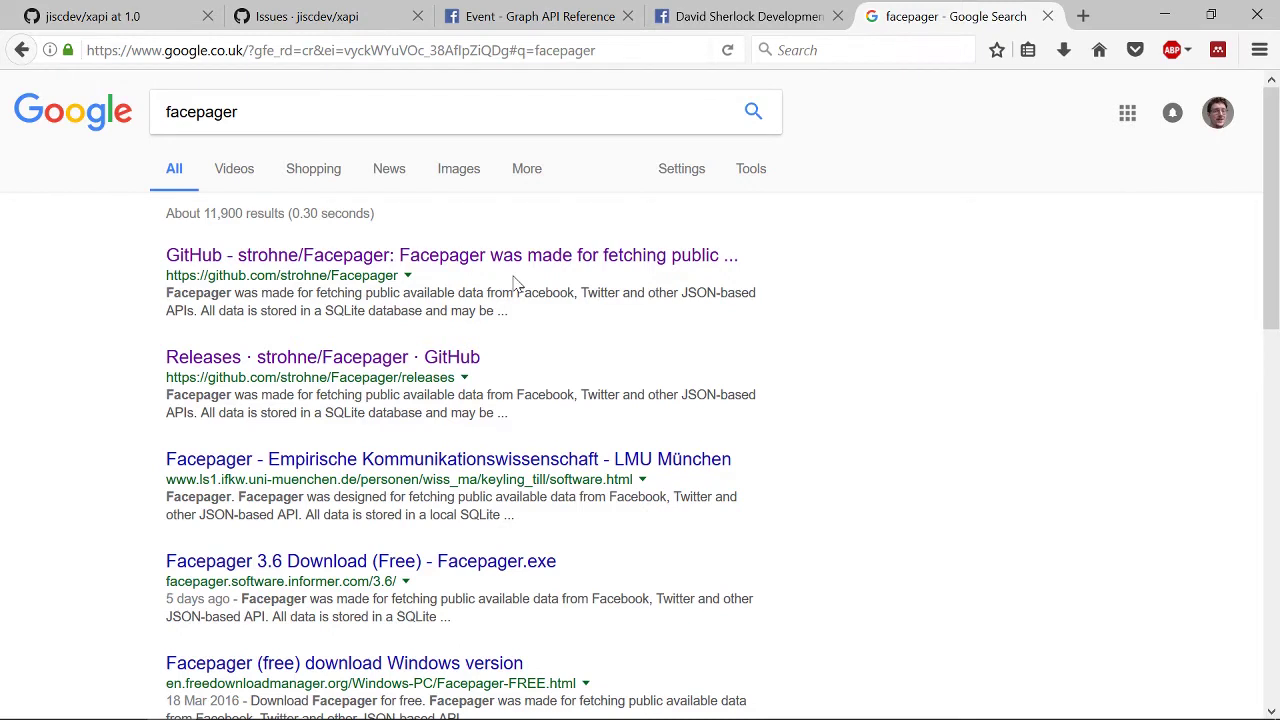
Open the strohne/Facepager GitHub repository and scroll through its README.
click(518, 265)
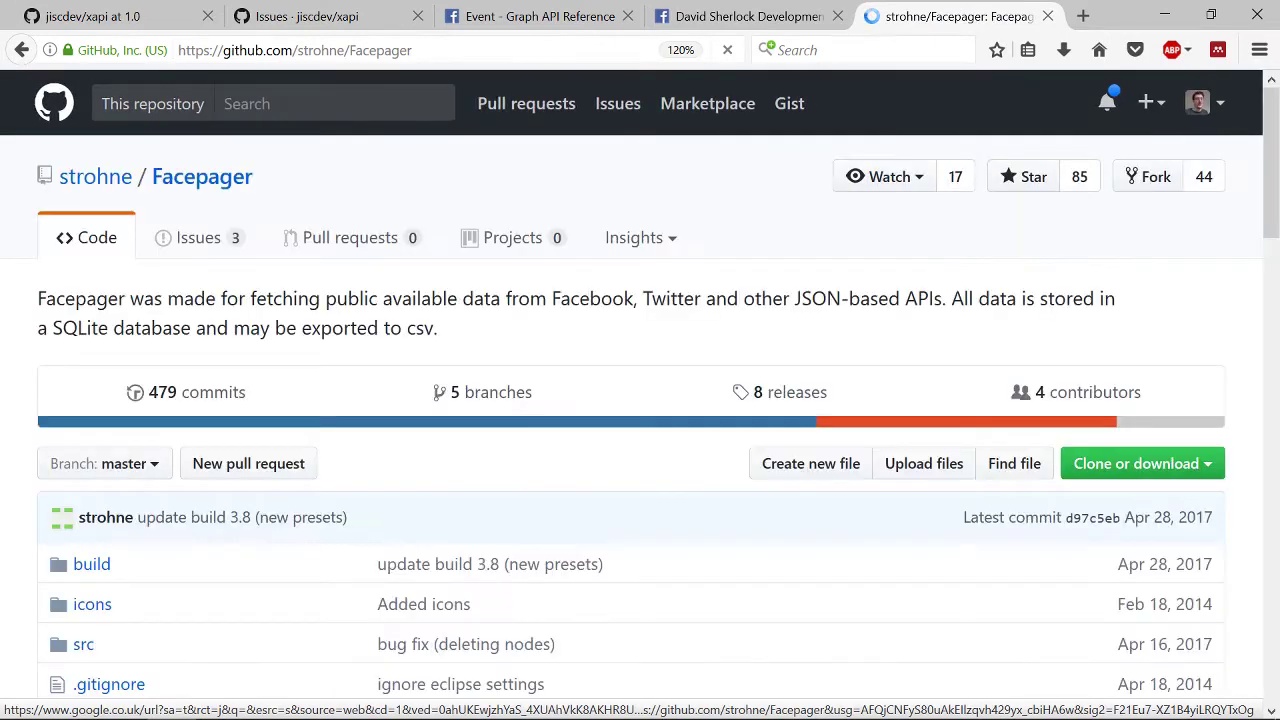
scroll(270, 293, down, 2)
scroll(270, 293, down, 5)
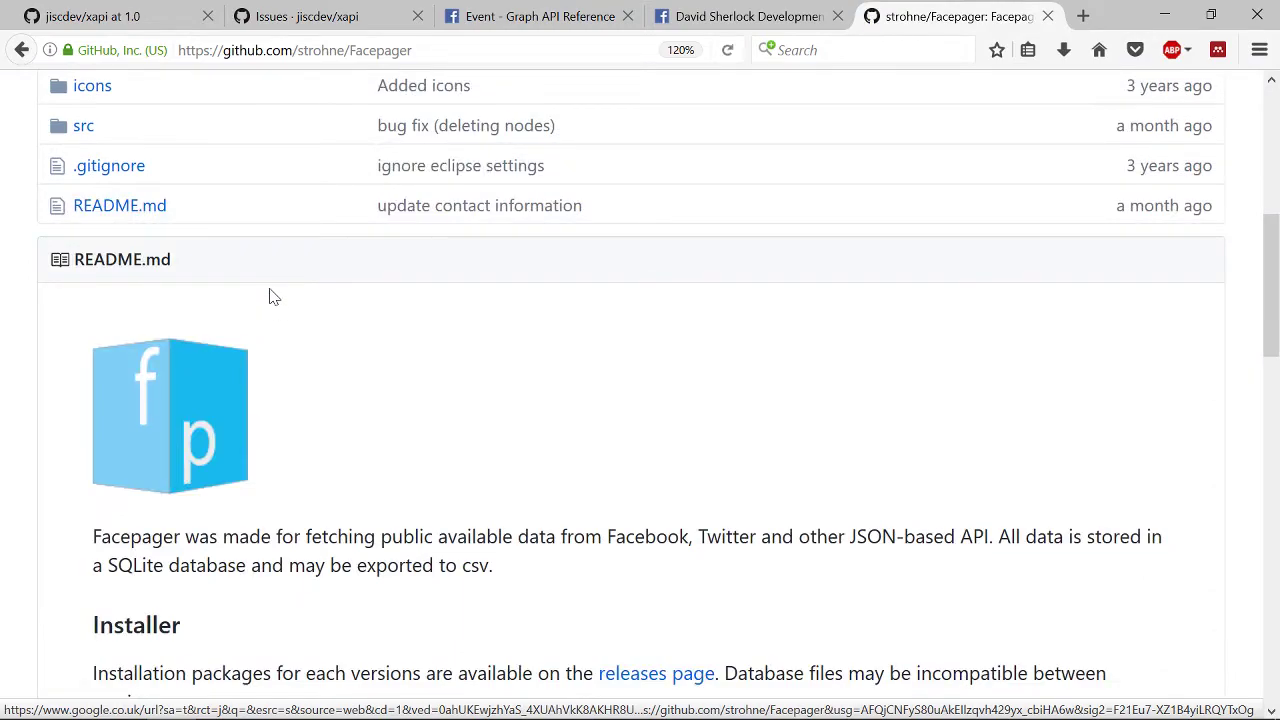
scroll(700, 346, down, 6)
scroll(700, 346, down, 1)
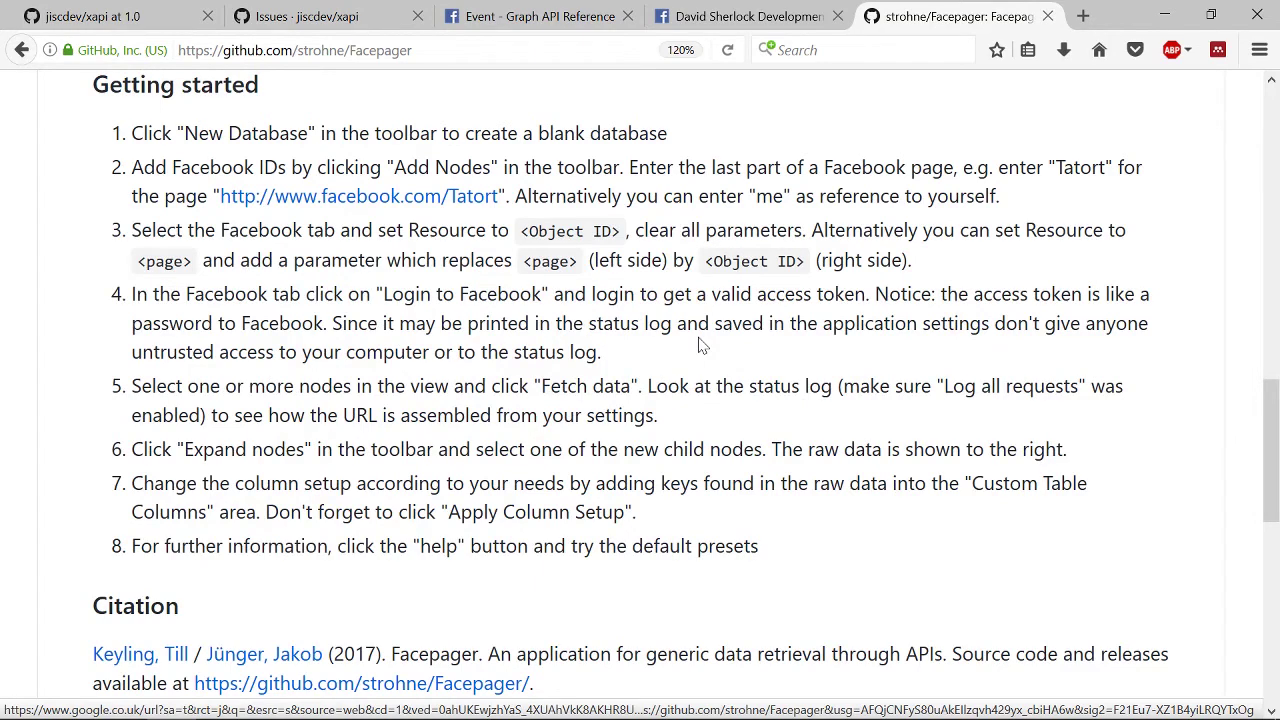
scroll(700, 346, up, 2)
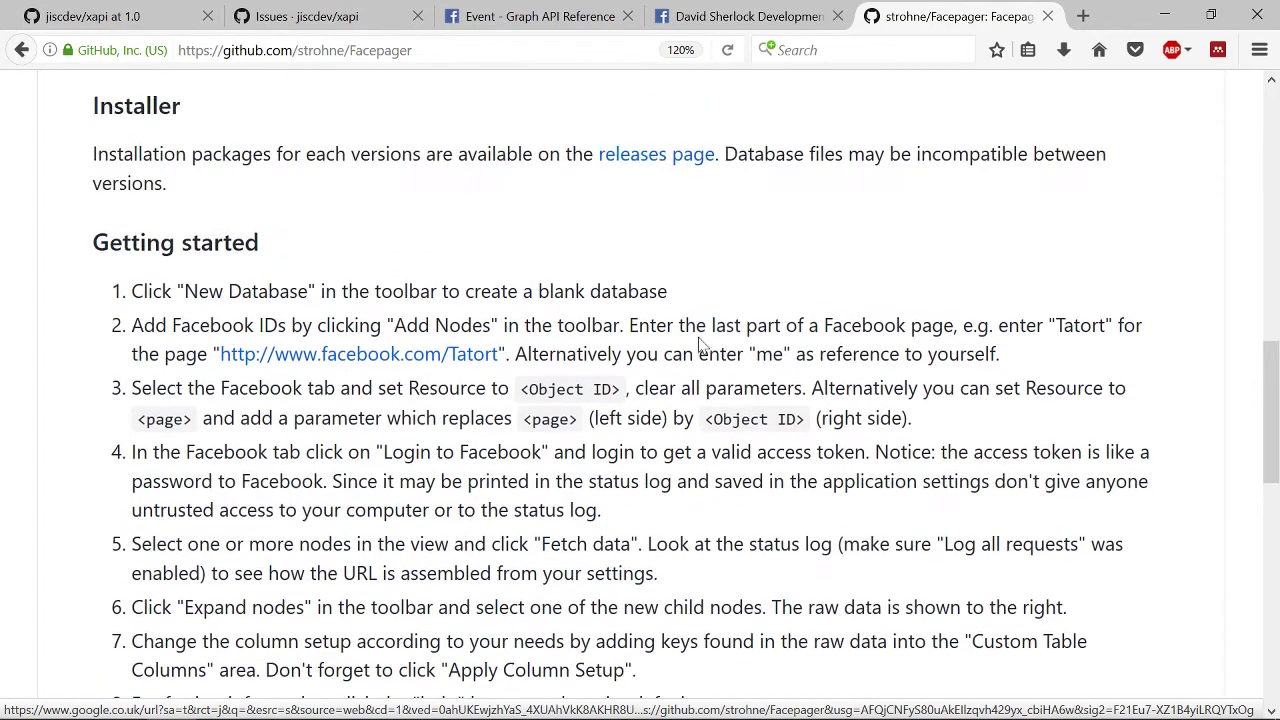
Go to the releases page and find Version 3.8.2 with its Facepager_Setup_3_8.exe download.
click(678, 156)
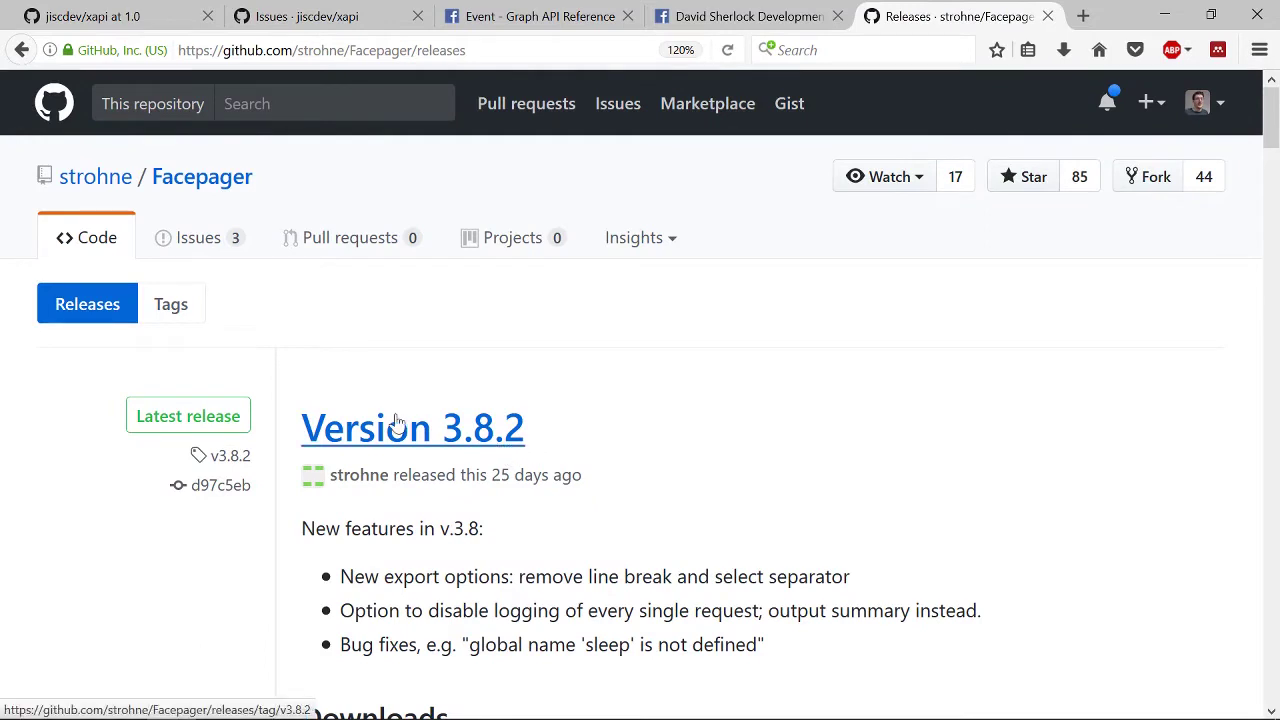
scroll(279, 562, down, 1)
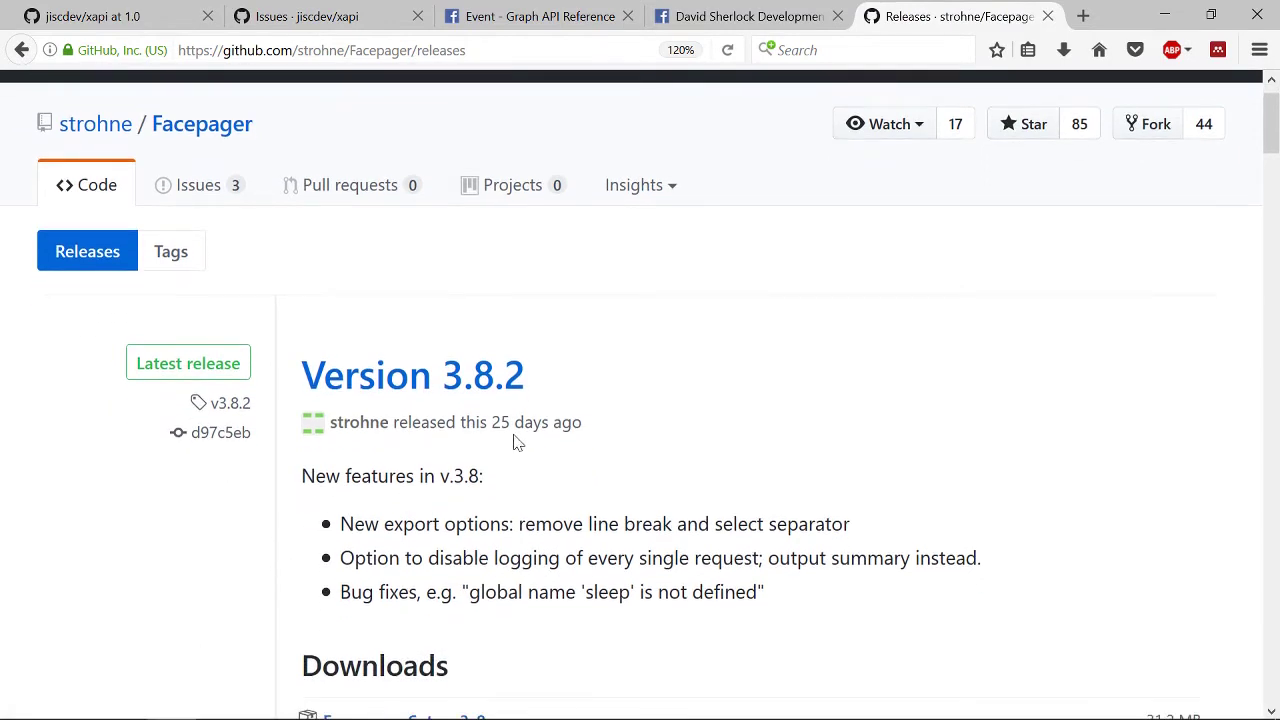
scroll(516, 442, down, 3)
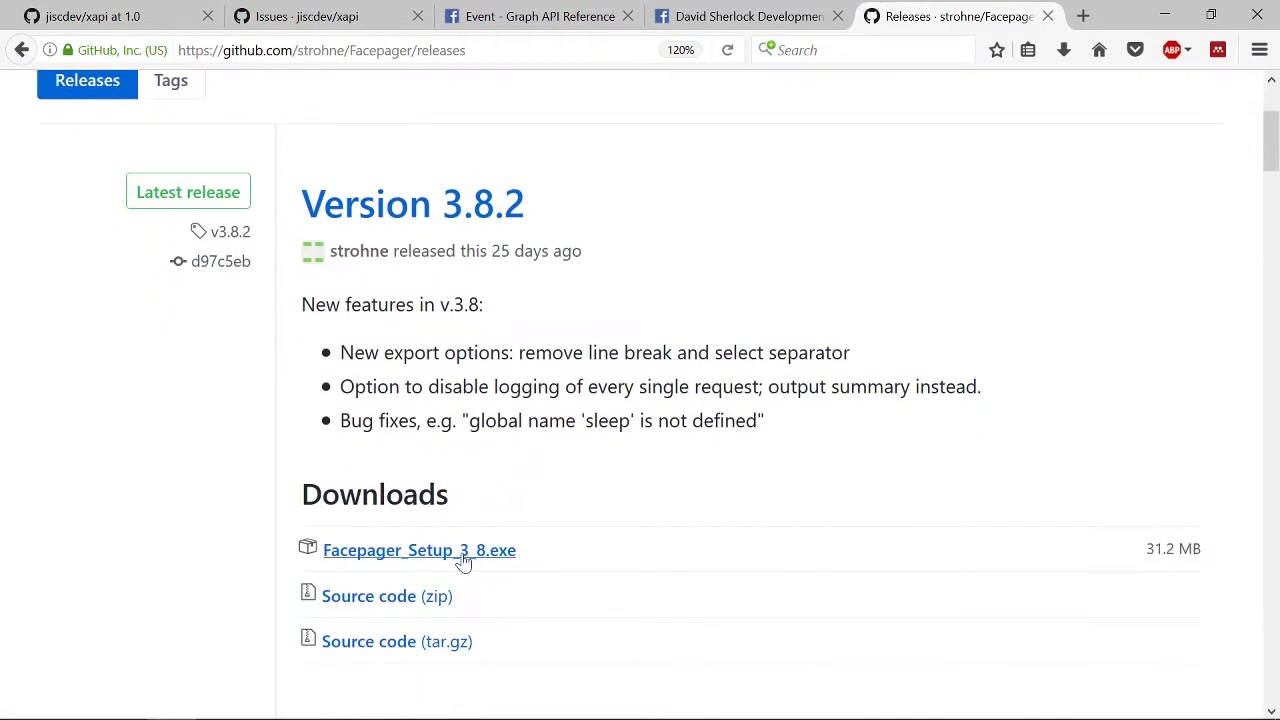
scroll(509, 570, down, 8)
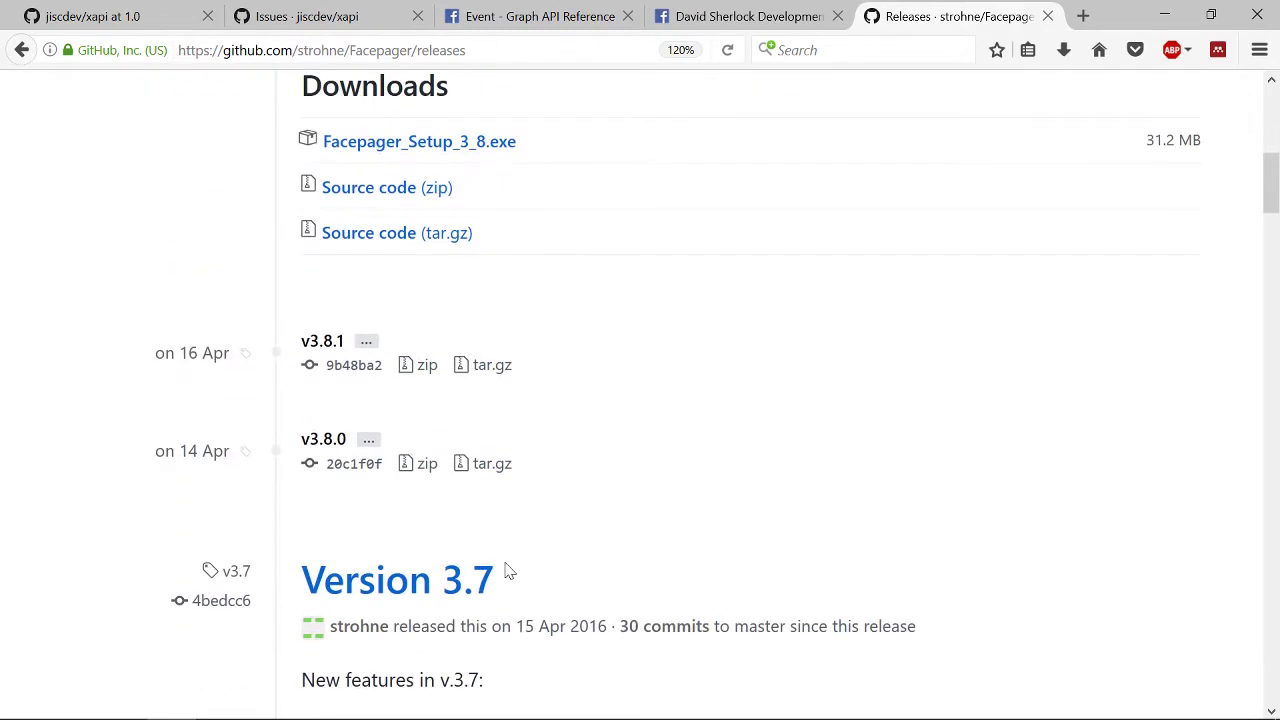
scroll(509, 570, down, 14)
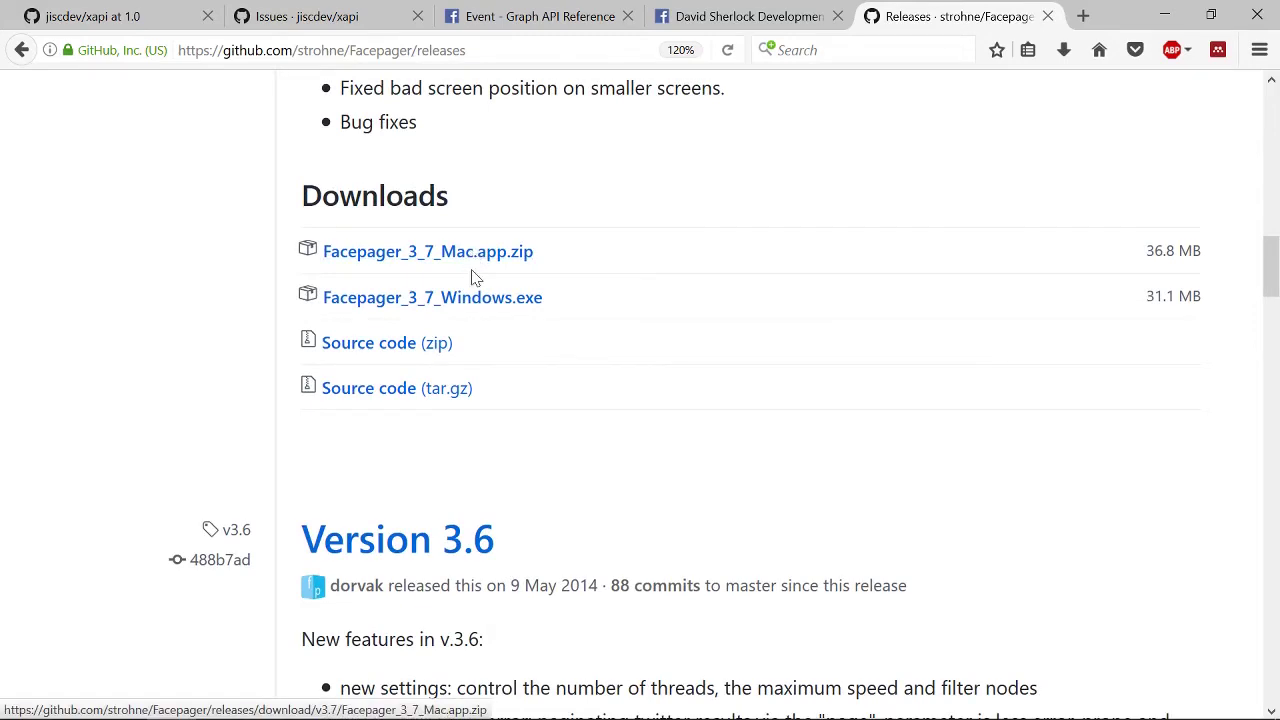
scroll(471, 277, up, 4)
scroll(537, 343, up, 17)
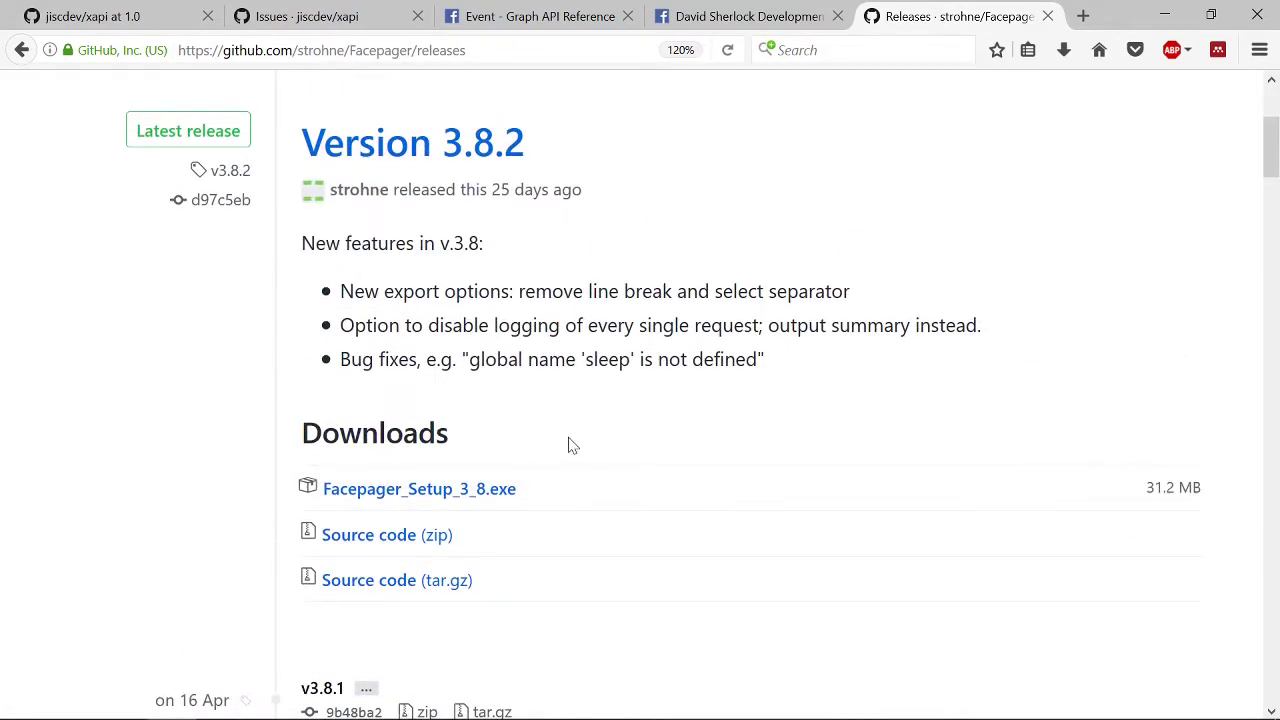
mouse_move(597, 714)
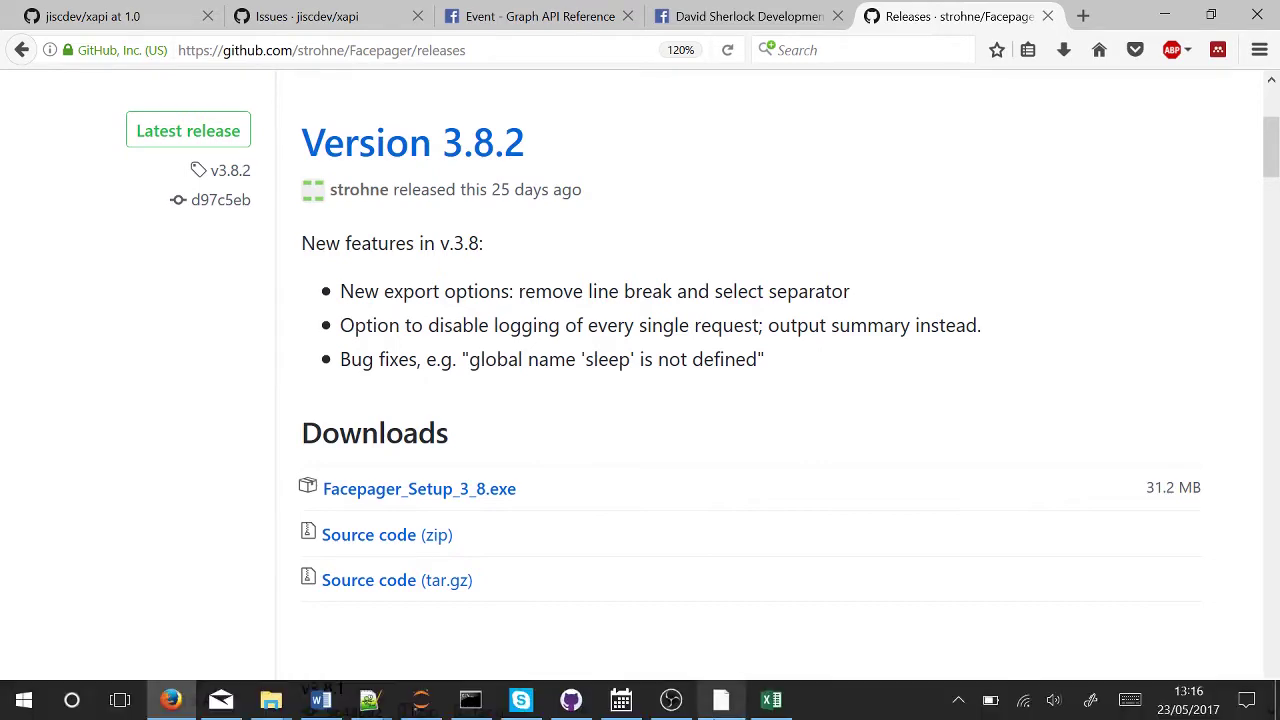
Create a new Facepager database saved as eventA.db, then bring up Add Nodes.
click(722, 700)
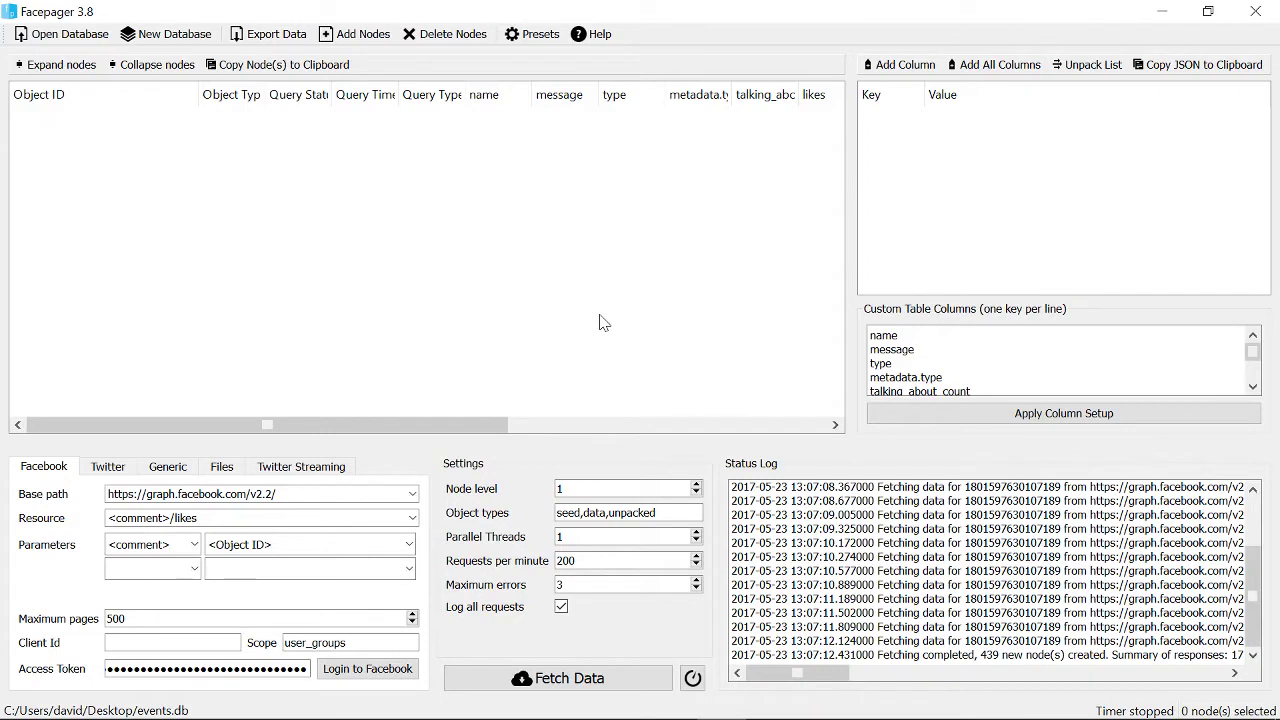
click(175, 36)
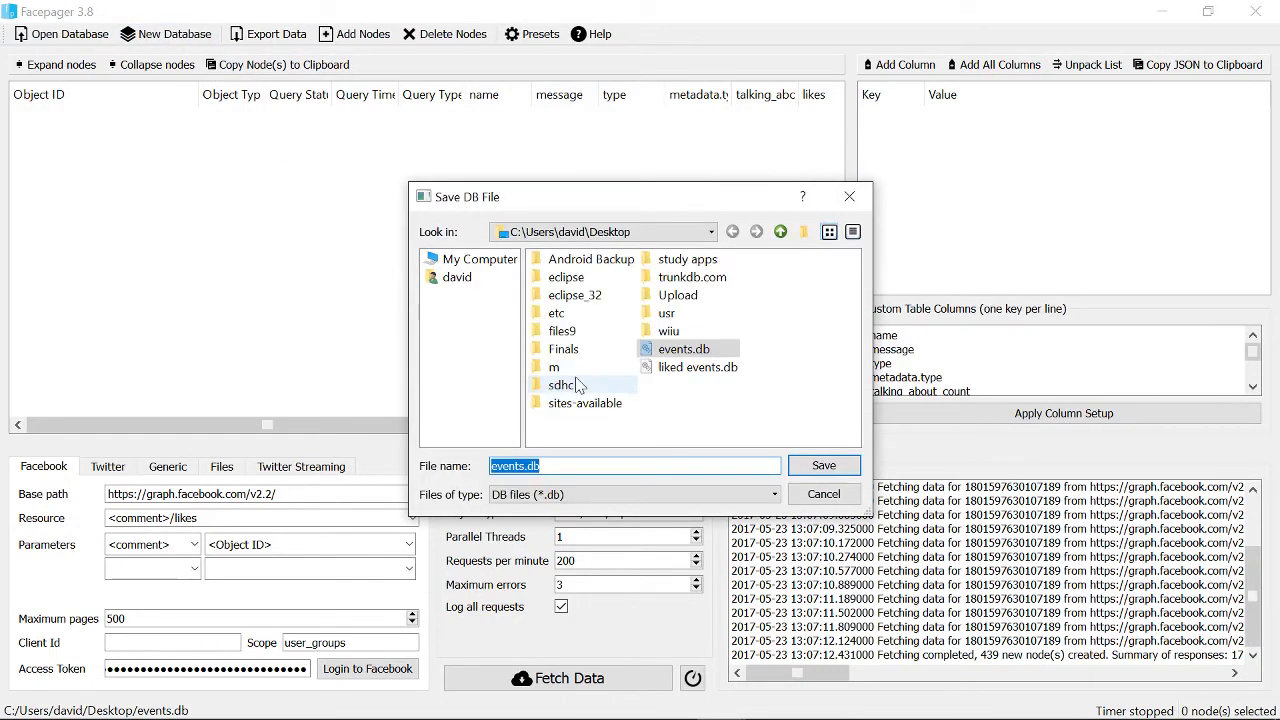
double_click(507, 466)
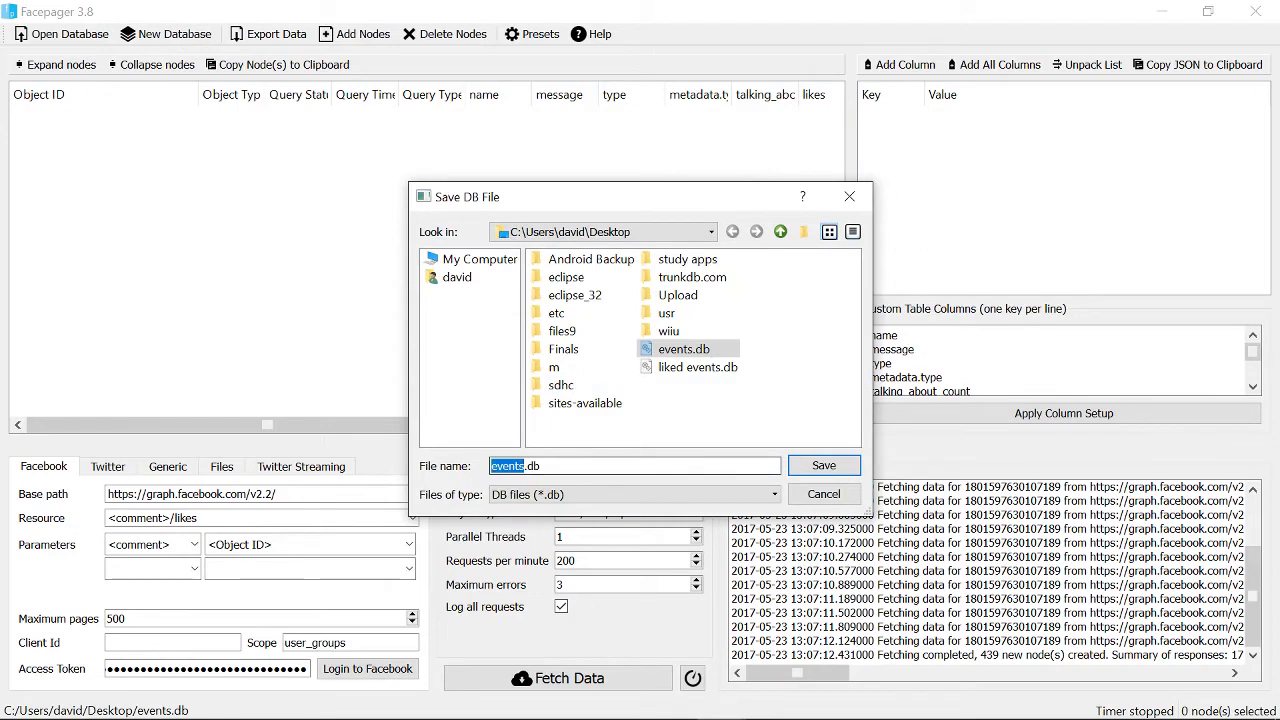
text(avent)
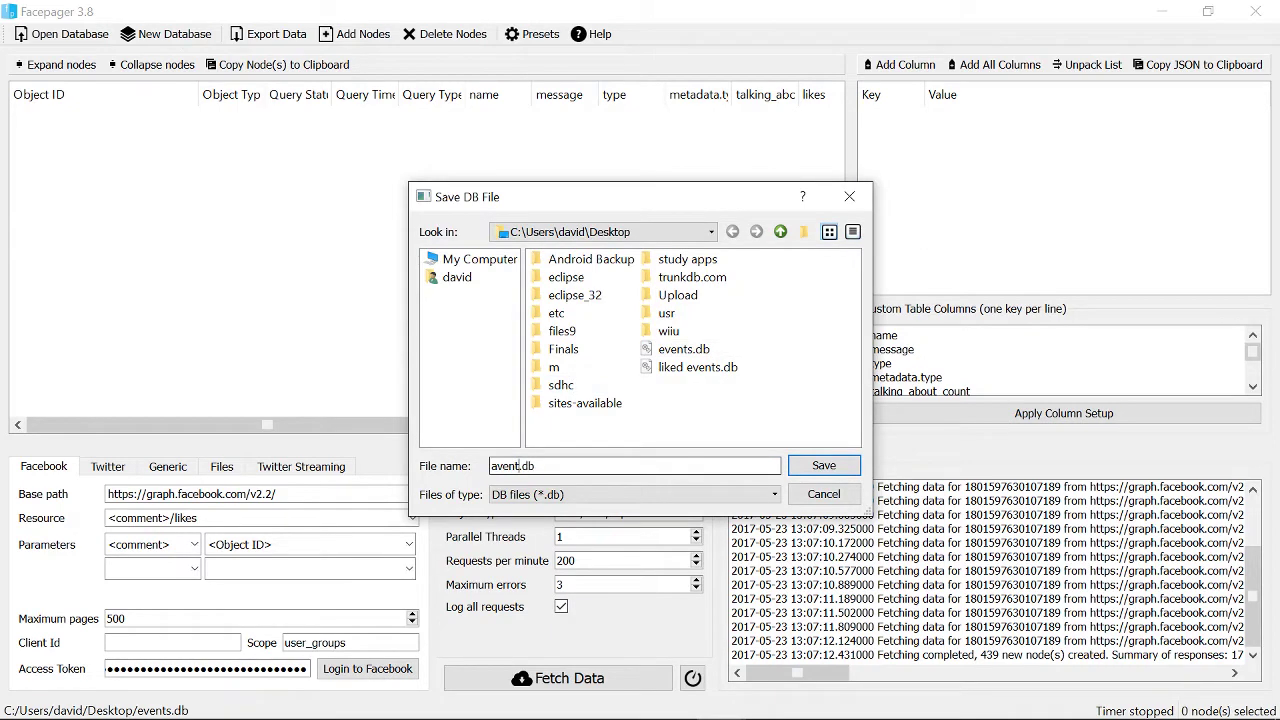
key(BackSpace)
key(BackSpace)
key(BackSpace)
key(BackSpace)
text(eventA)
key(Return)
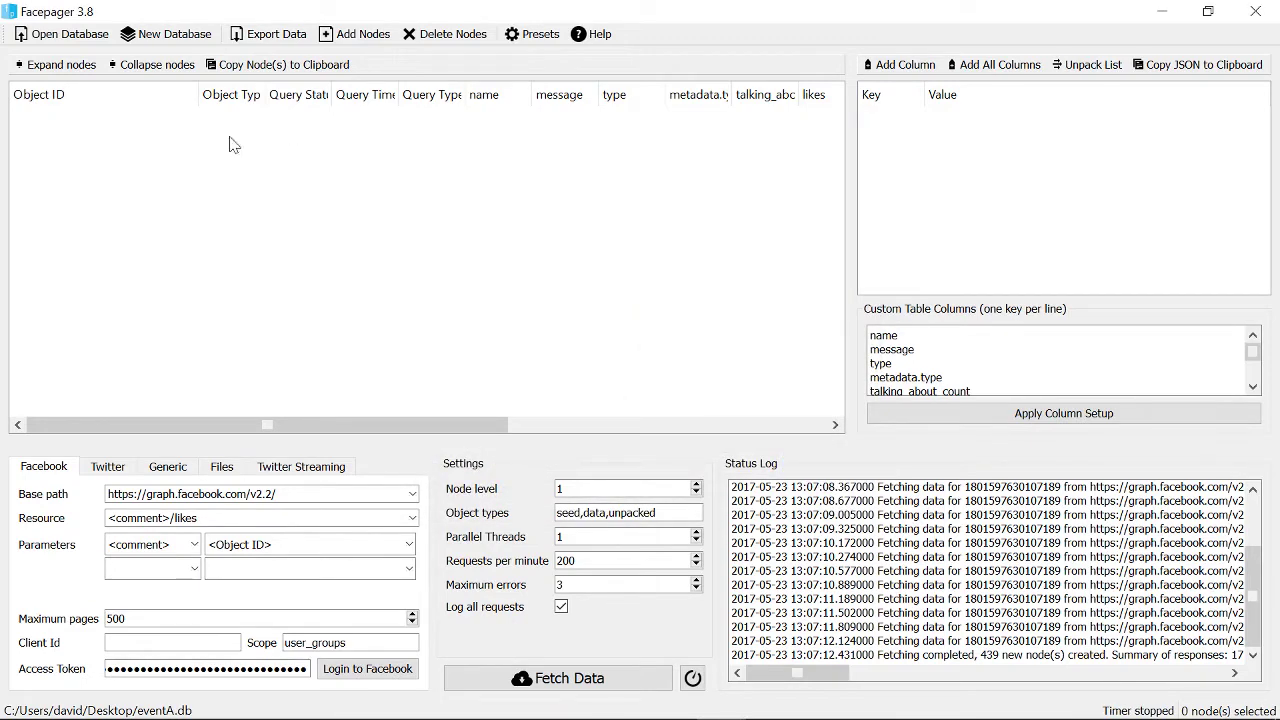
click(337, 45)
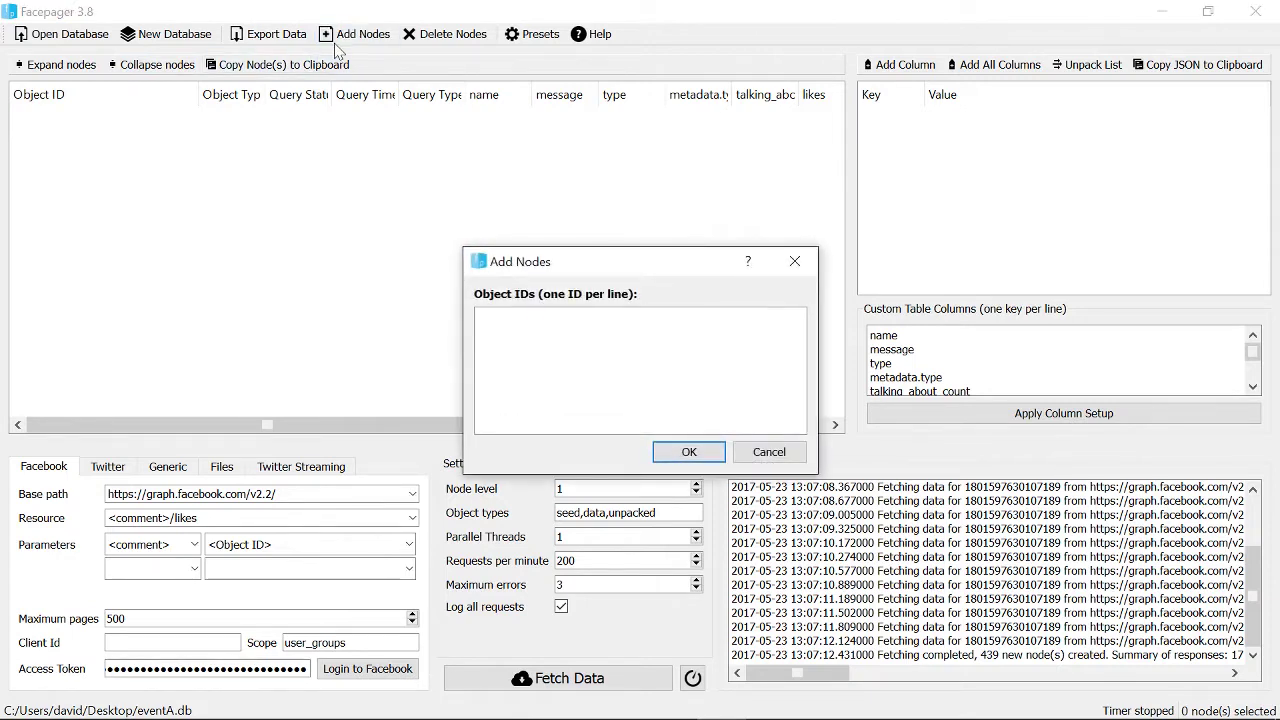
Back in the browser, load facebook.com in a new tab.
mouse_move(325, 695)
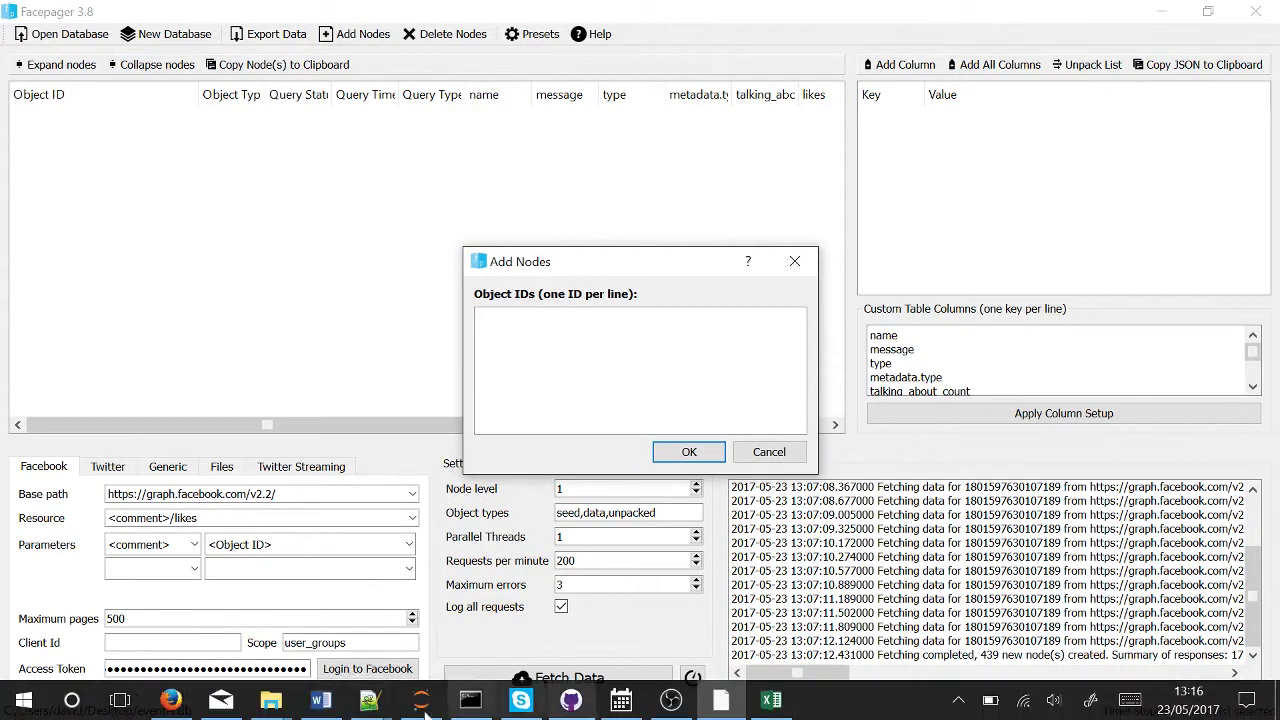
click(172, 701)
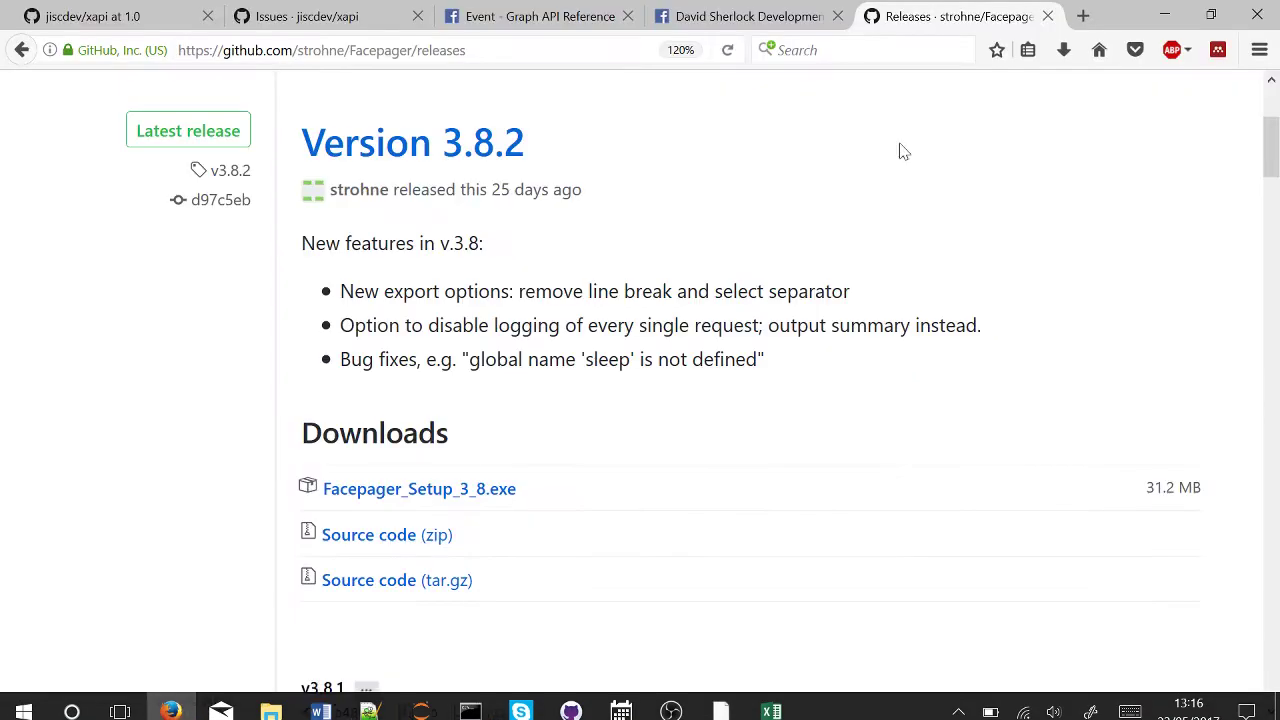
click(1106, 16)
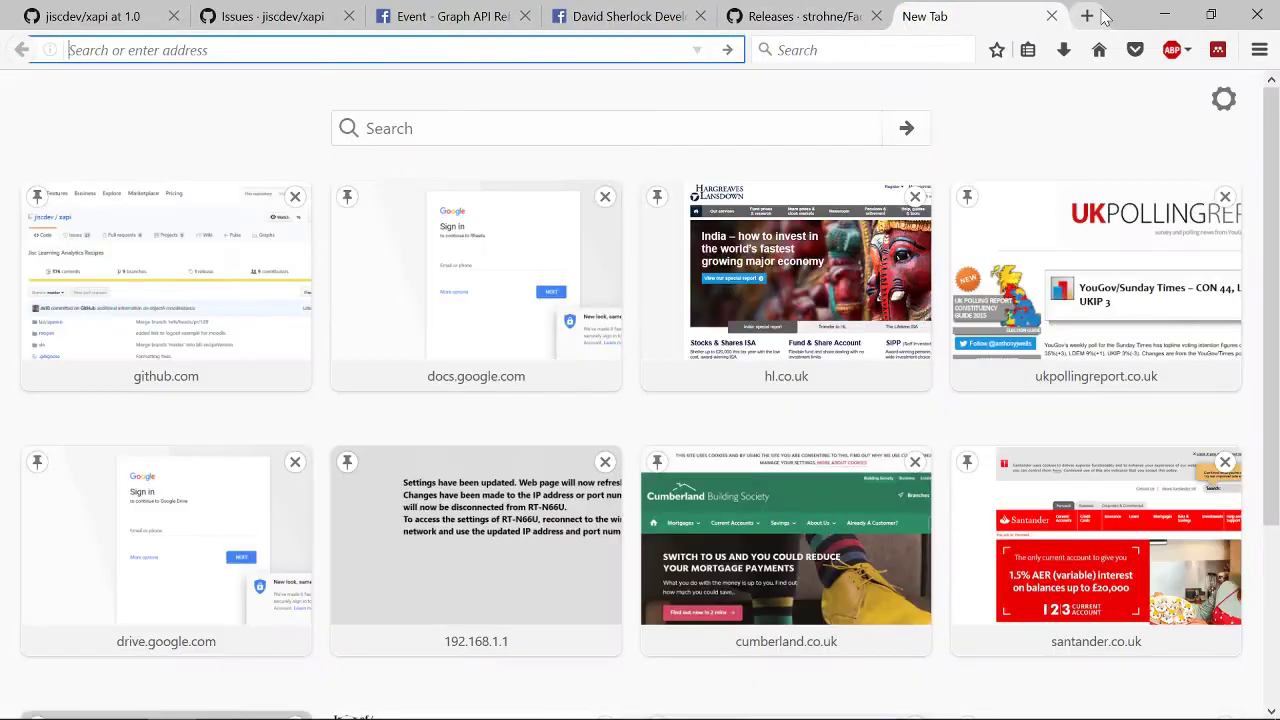
text(facebook.com/)
key(Return)
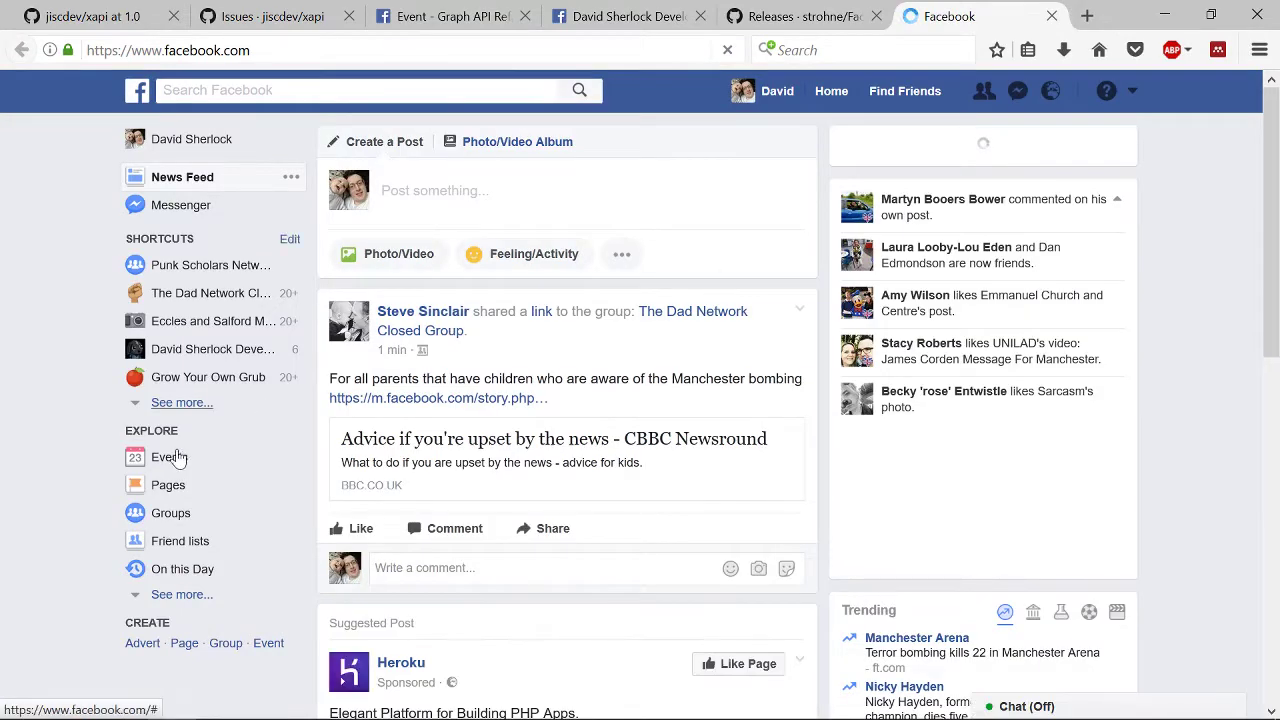
click(170, 457)
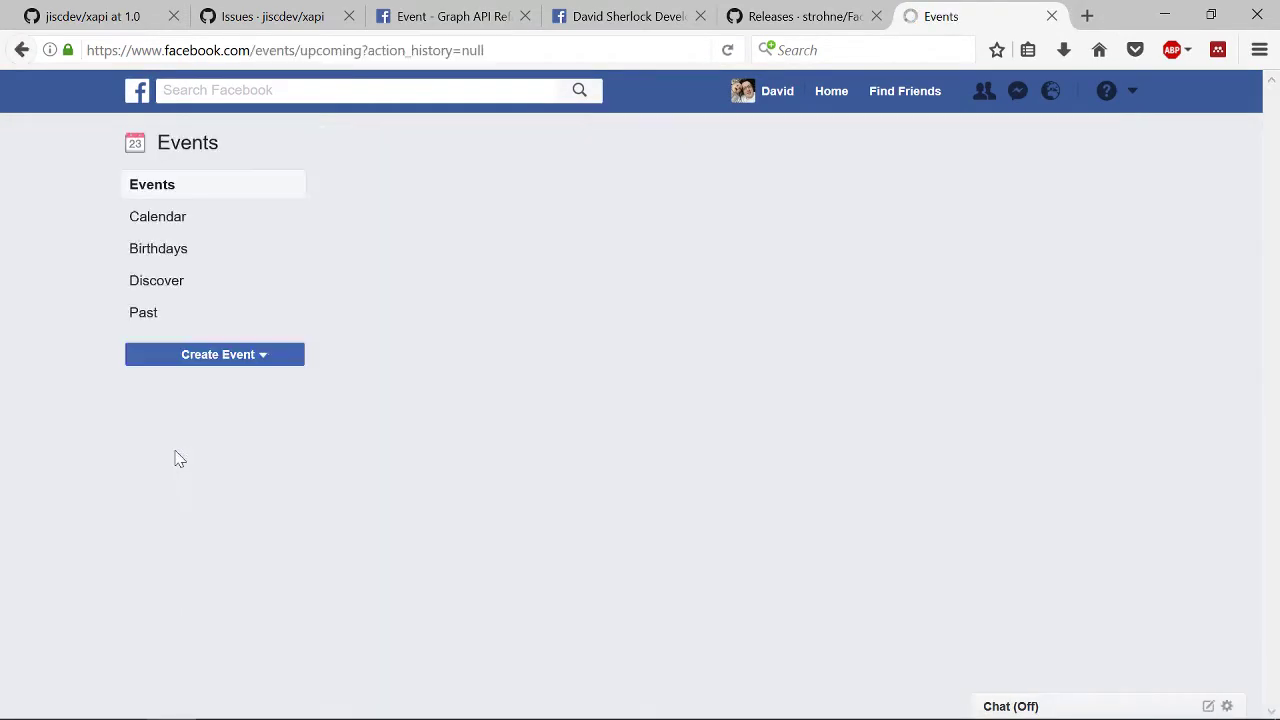
scroll(390, 368, down, 5)
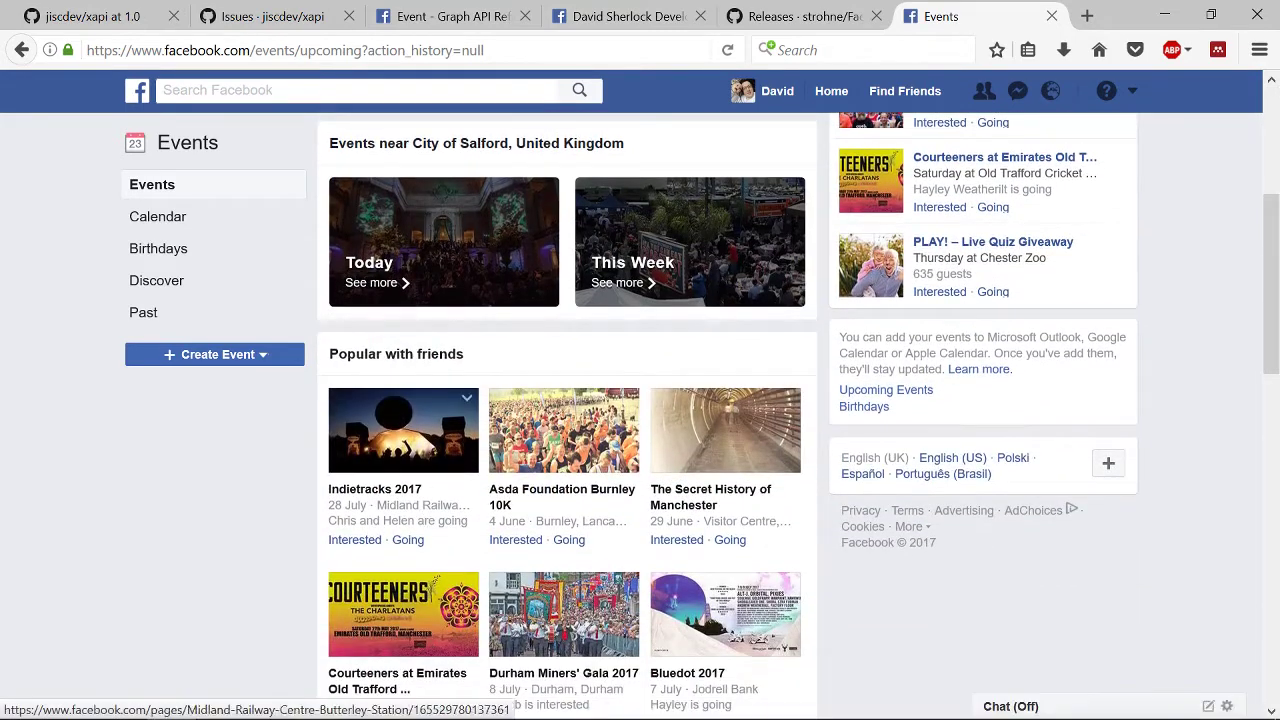
click(418, 492)
scroll(418, 500, down, 1)
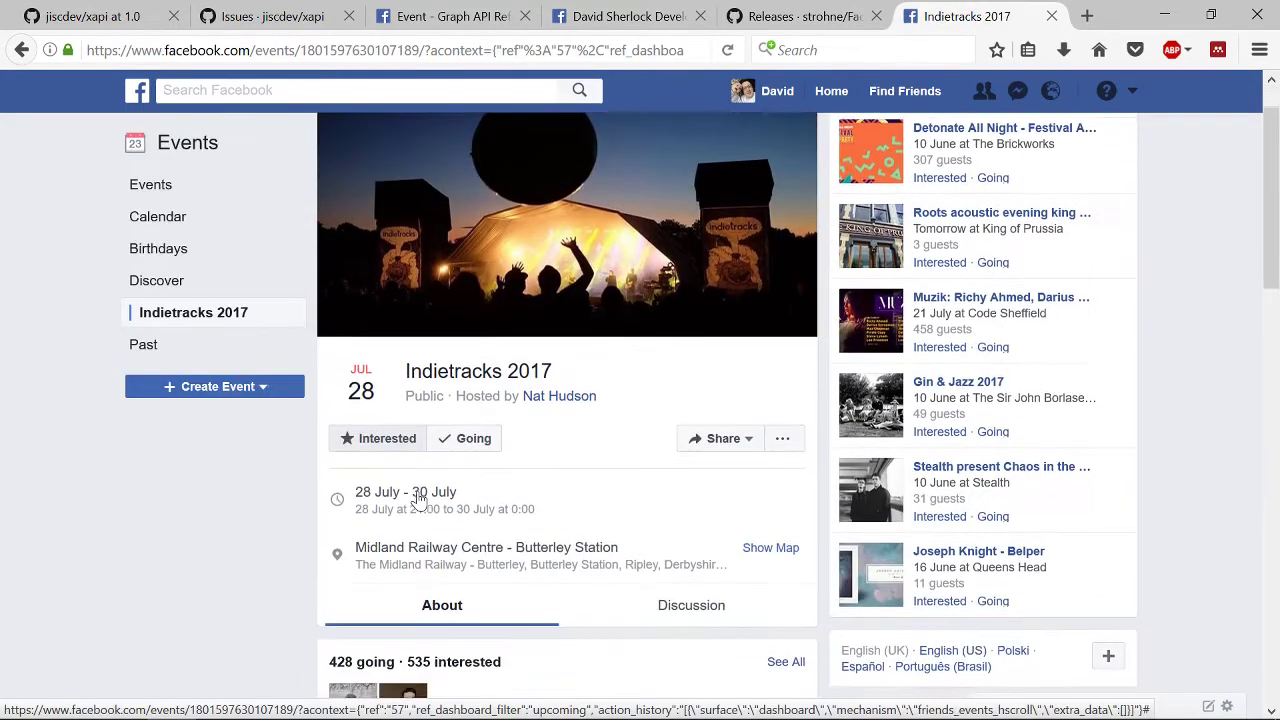
scroll(267, 556, down, 4)
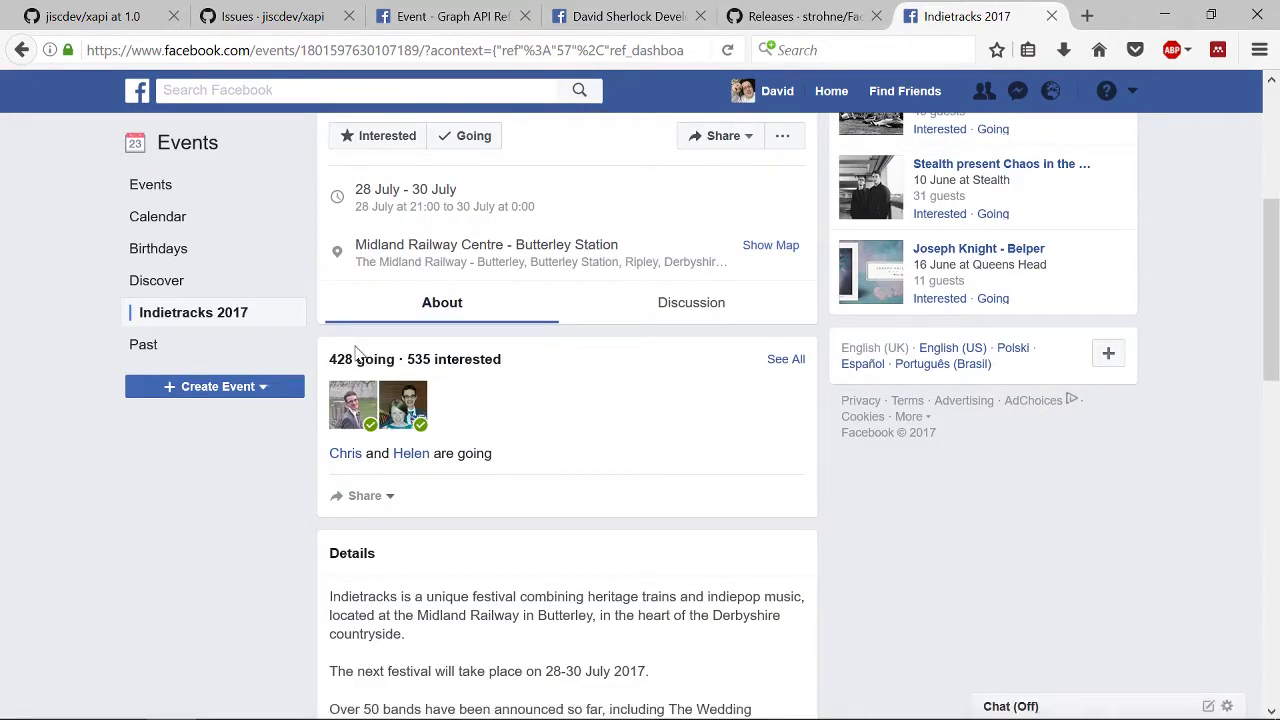
scroll(354, 348, up, 4)
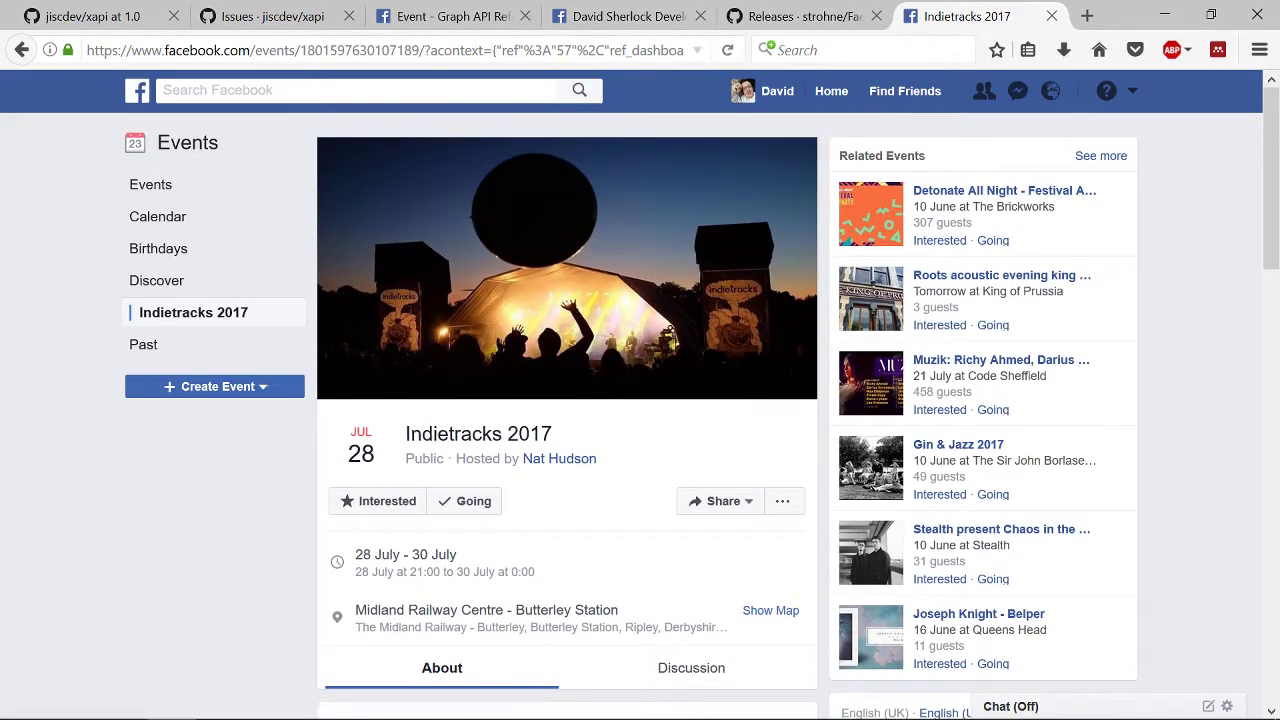
double_click(359, 50)
key(ctrl+c)
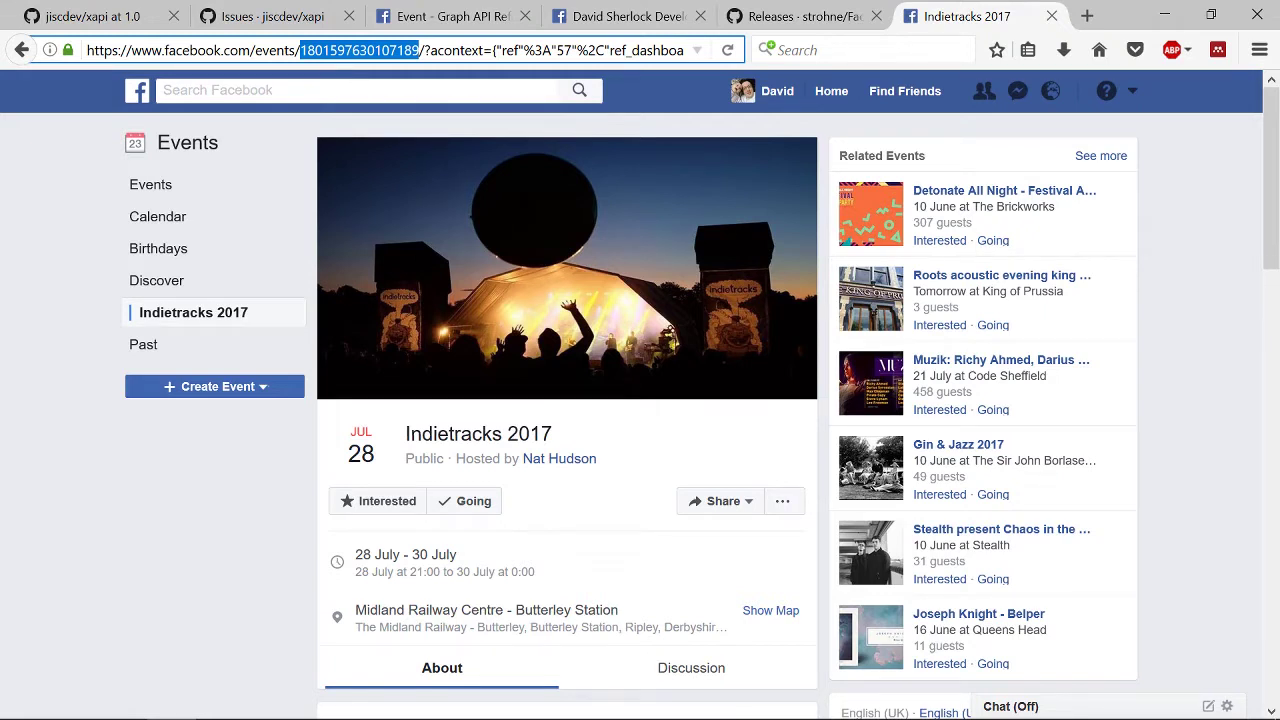
click(718, 705)
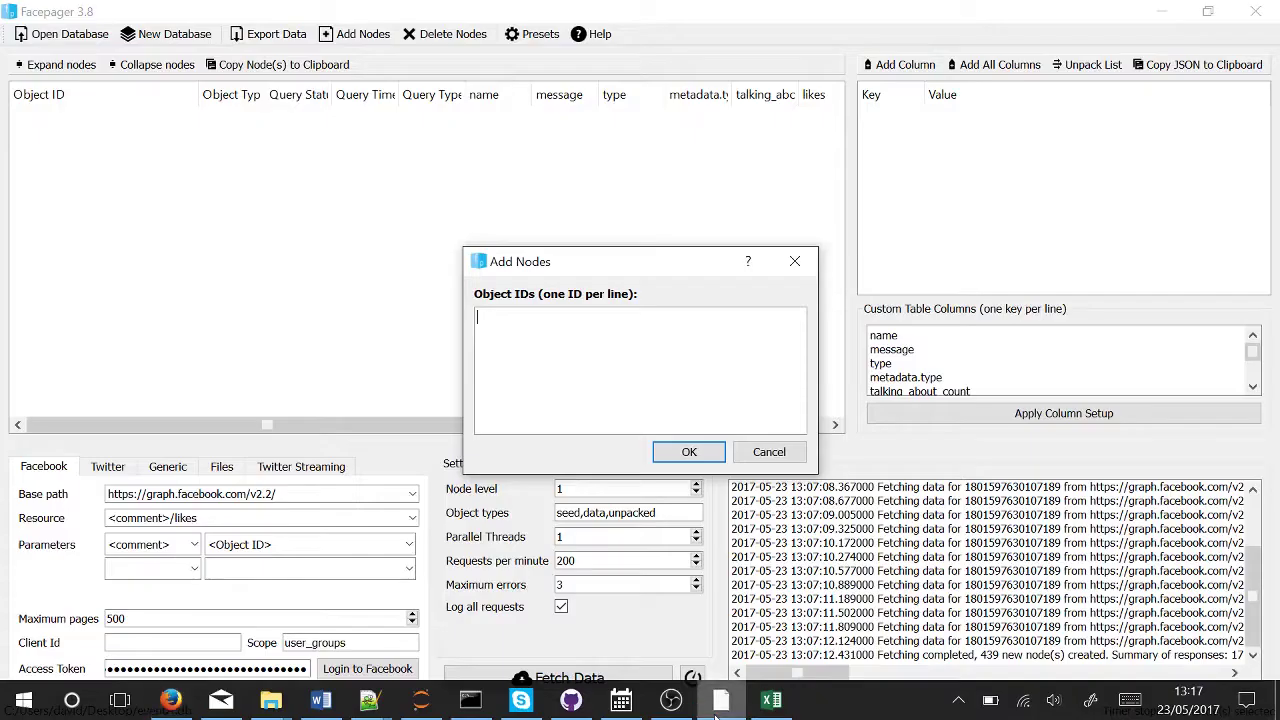
key(ctrl+v)
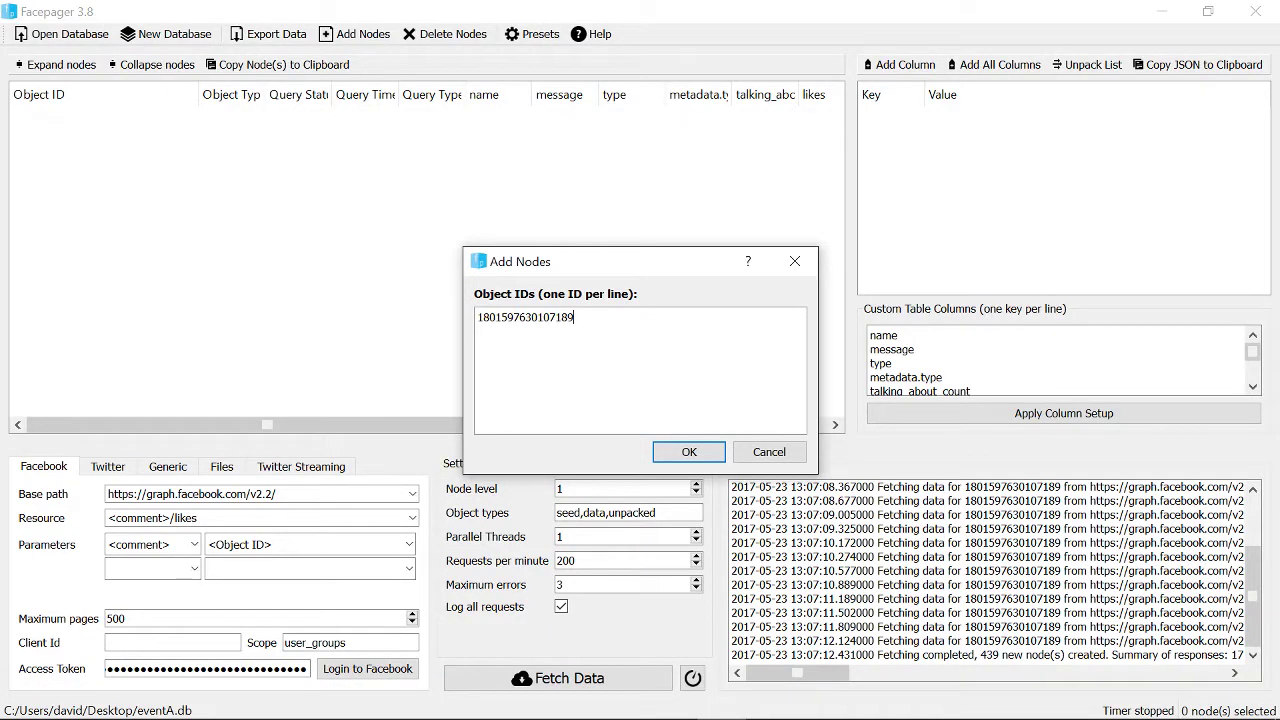
click(689, 452)
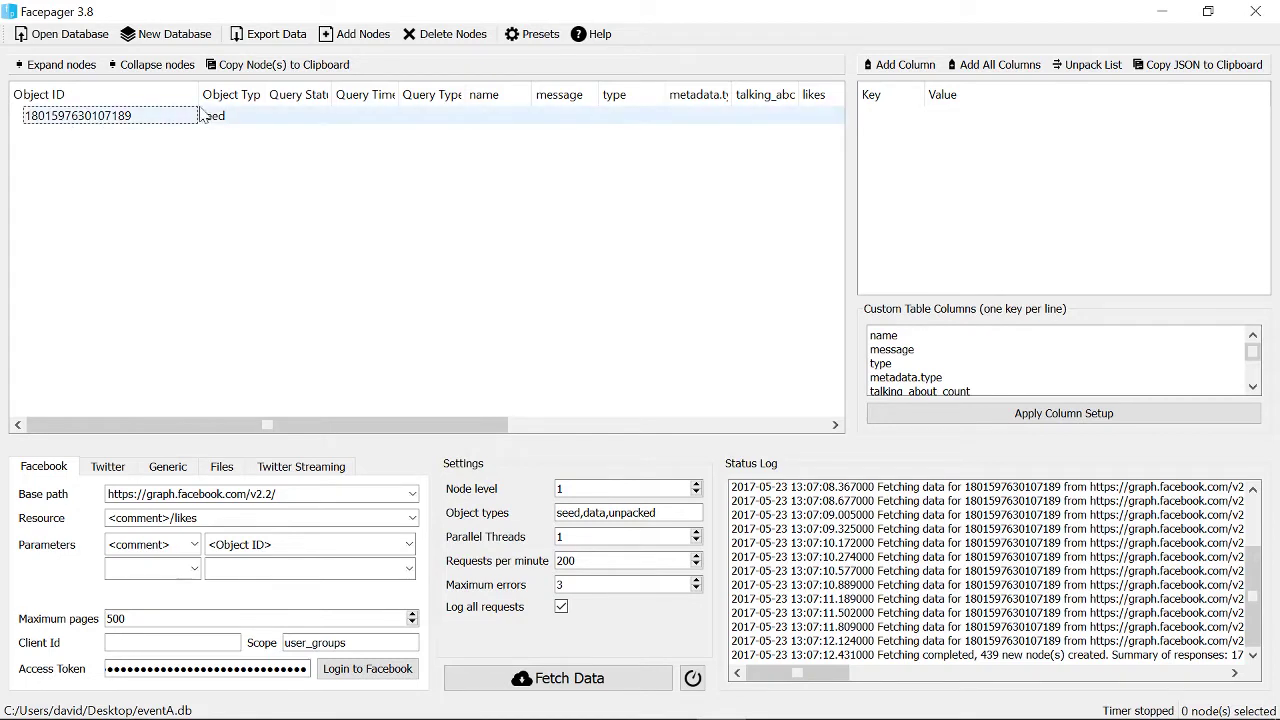
drag(196, 91, 252, 91)
click(224, 123)
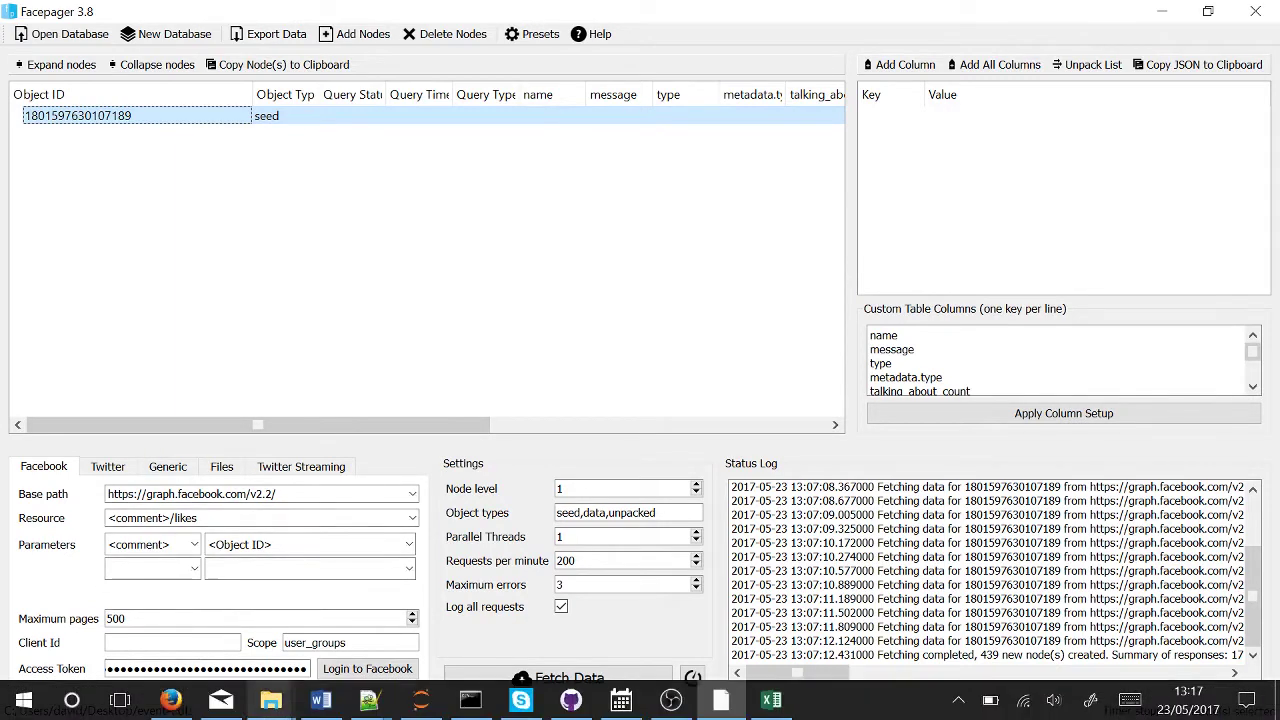
click(240, 493)
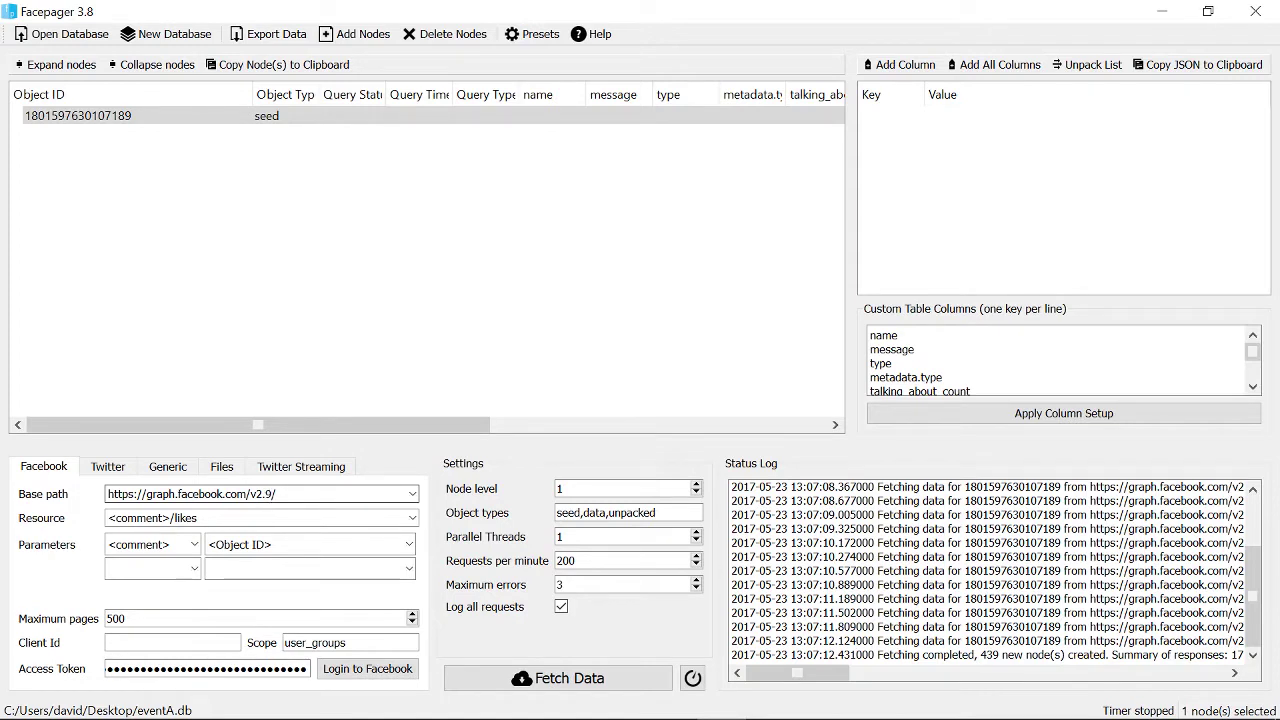
key(BackSpace)
key(BackSpace)
text(2/)
click(199, 518)
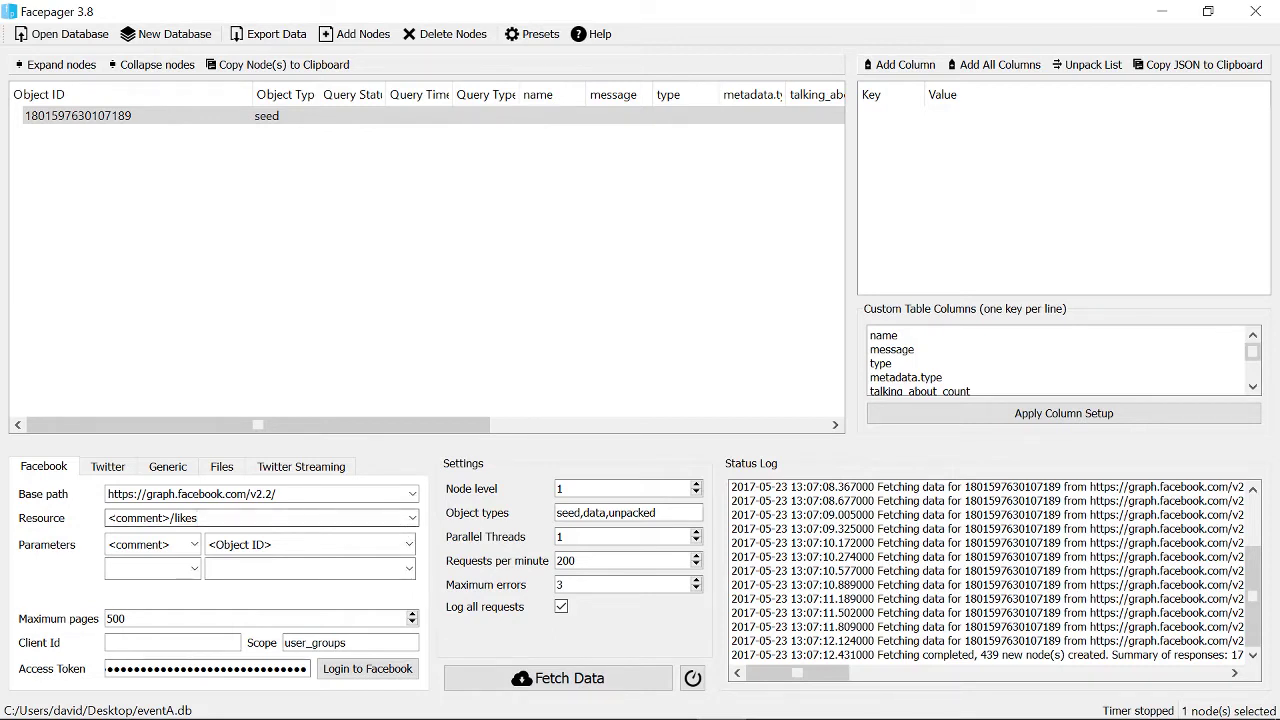
key(Home)
key(shift+Right)
key(shift+Right)
key(shift+Right)
key(shift+Right)
key(shift+Right)
key(shift+Right)
key(shift+Right)
key(shift+Right)
key(shift+Right)
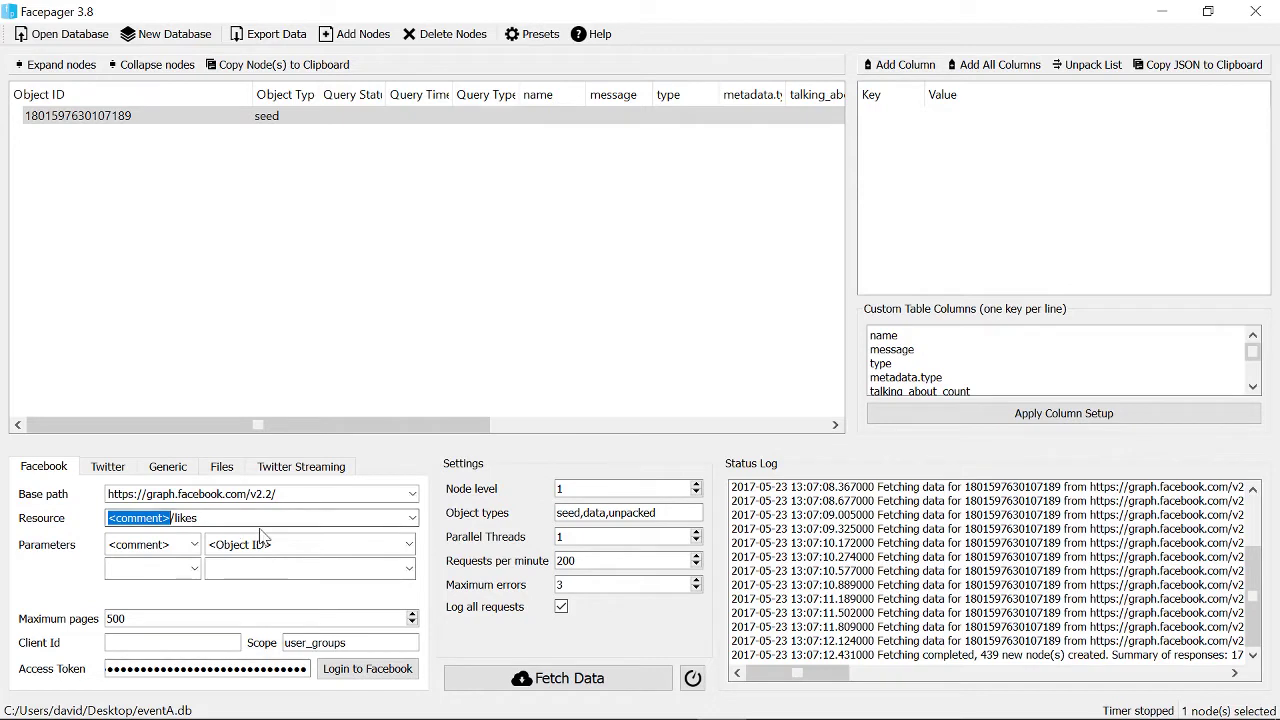
Choose the <event>/attending resource for the seed node and check Maximum pages and Client Id.
click(411, 518)
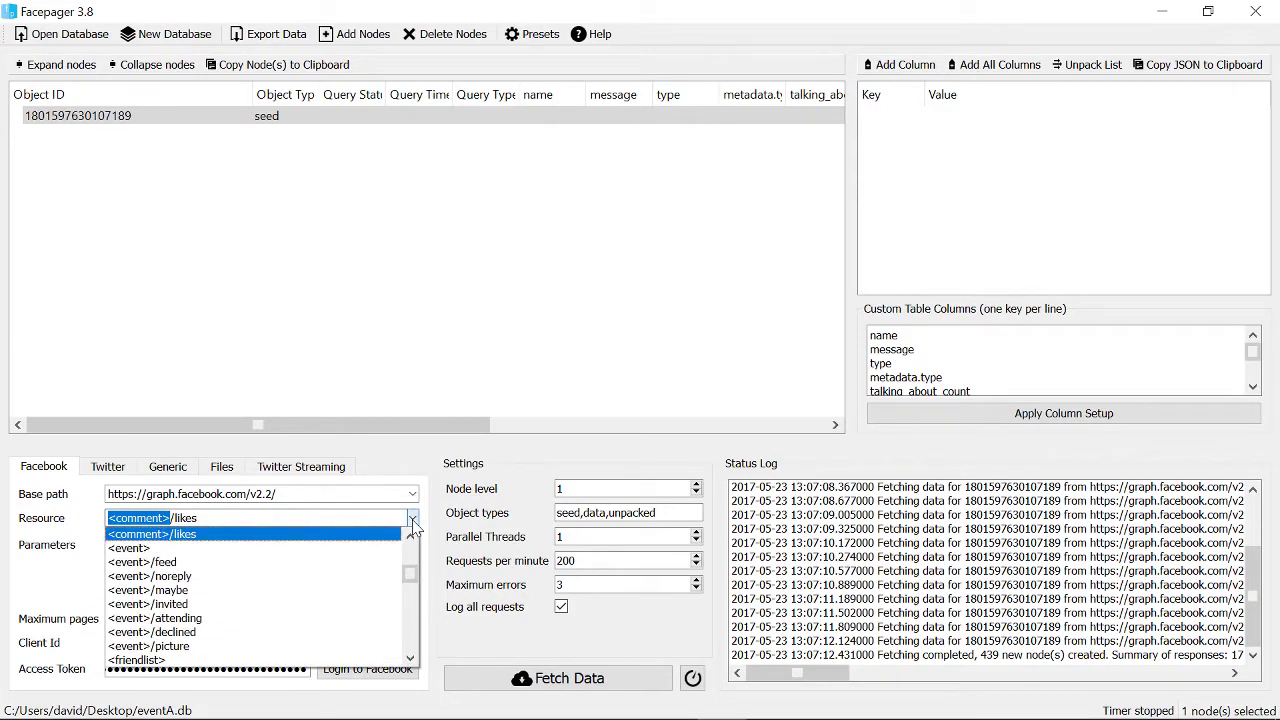
click(212, 620)
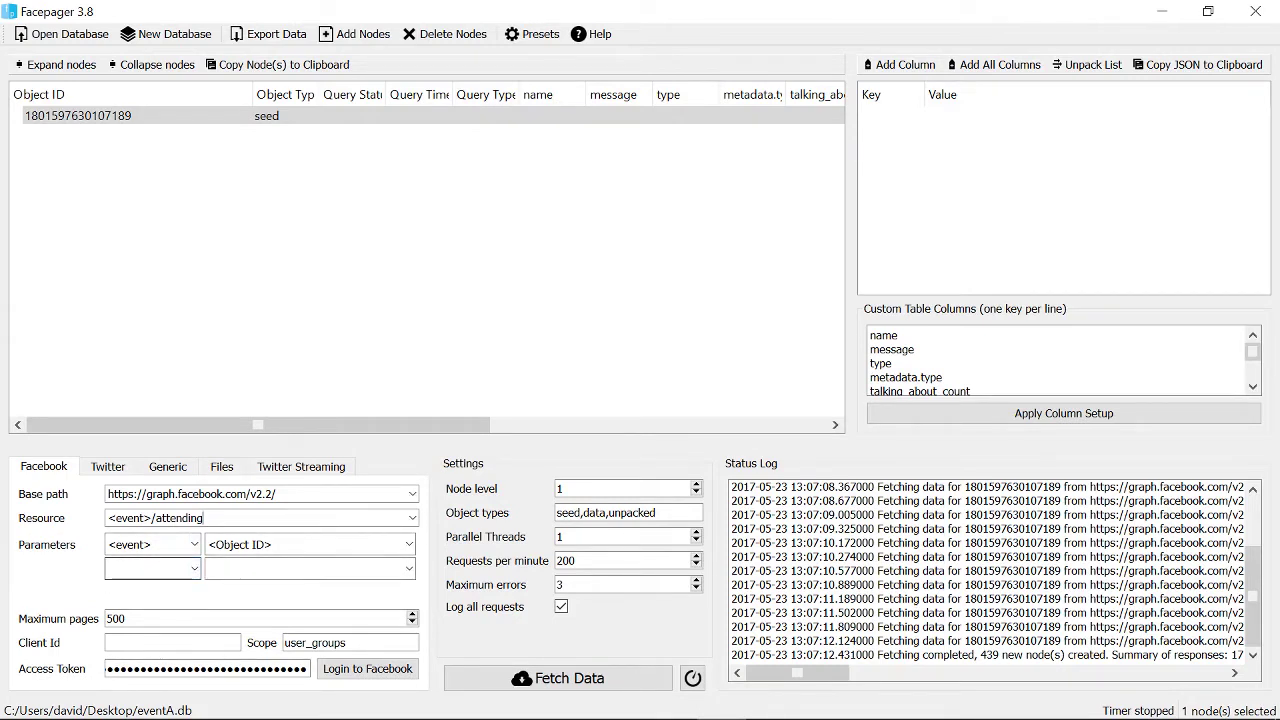
click(46, 118)
double_click(129, 518)
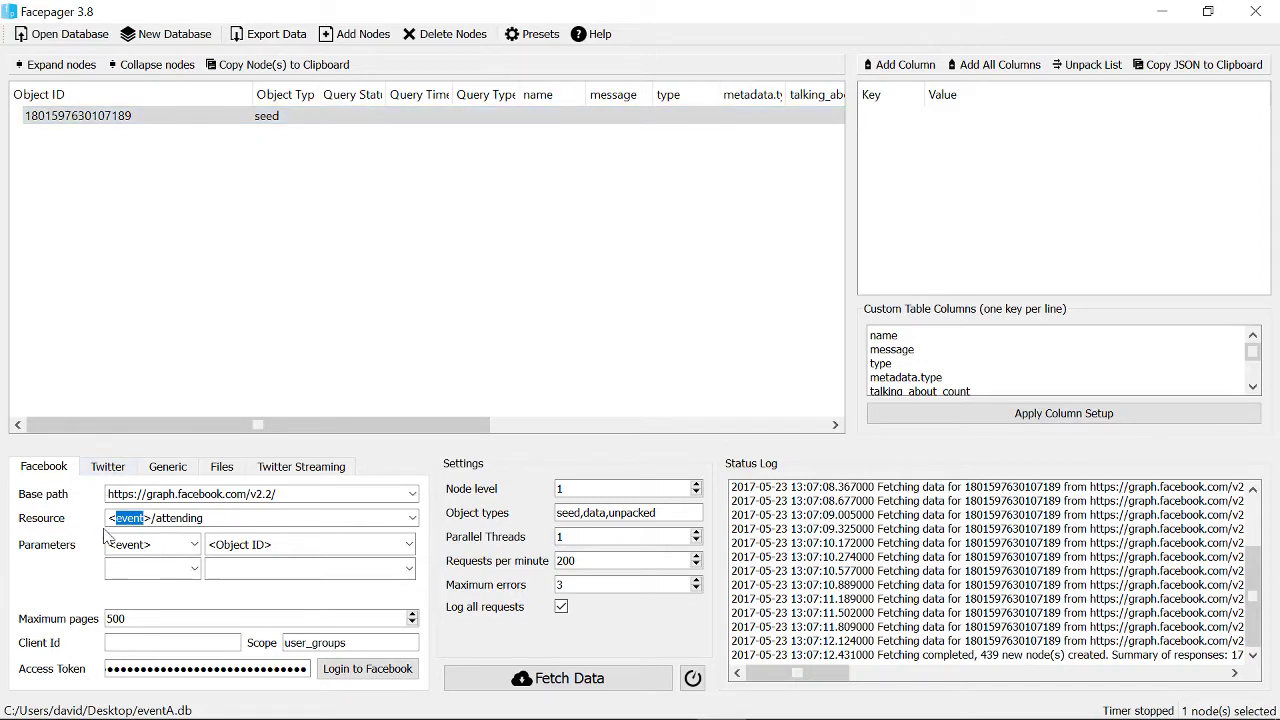
click(116, 619)
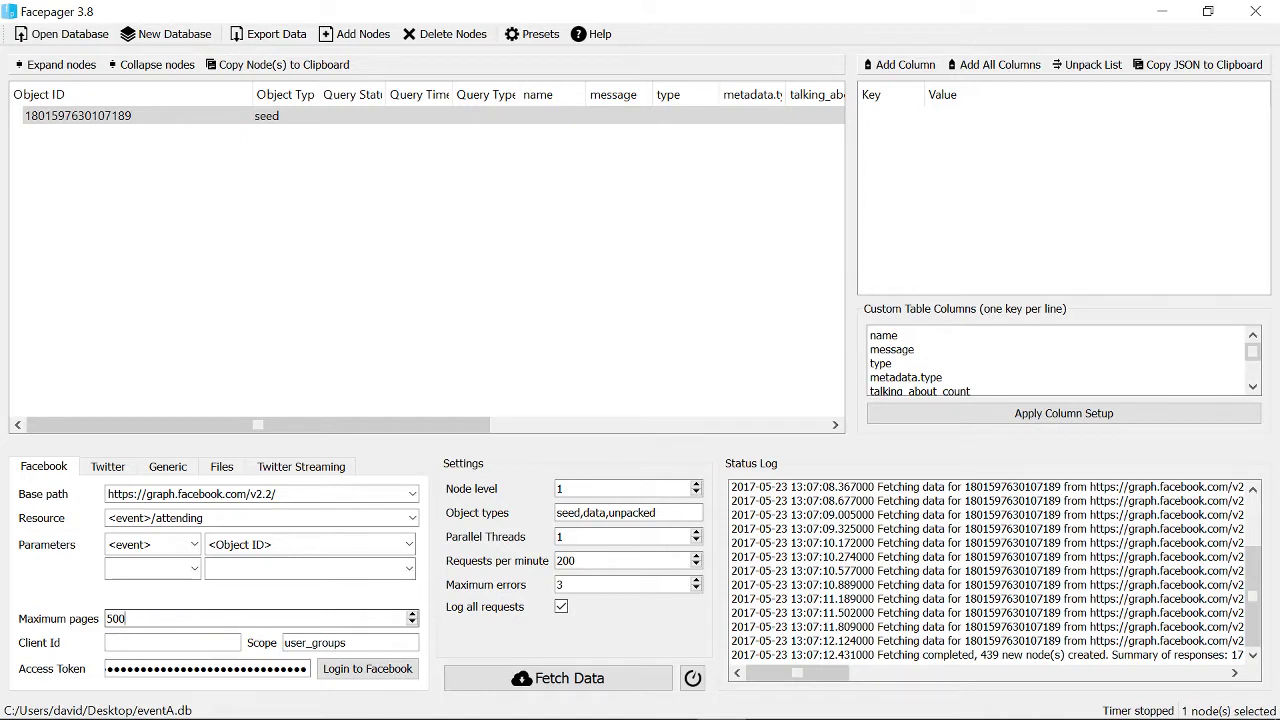
click(122, 618)
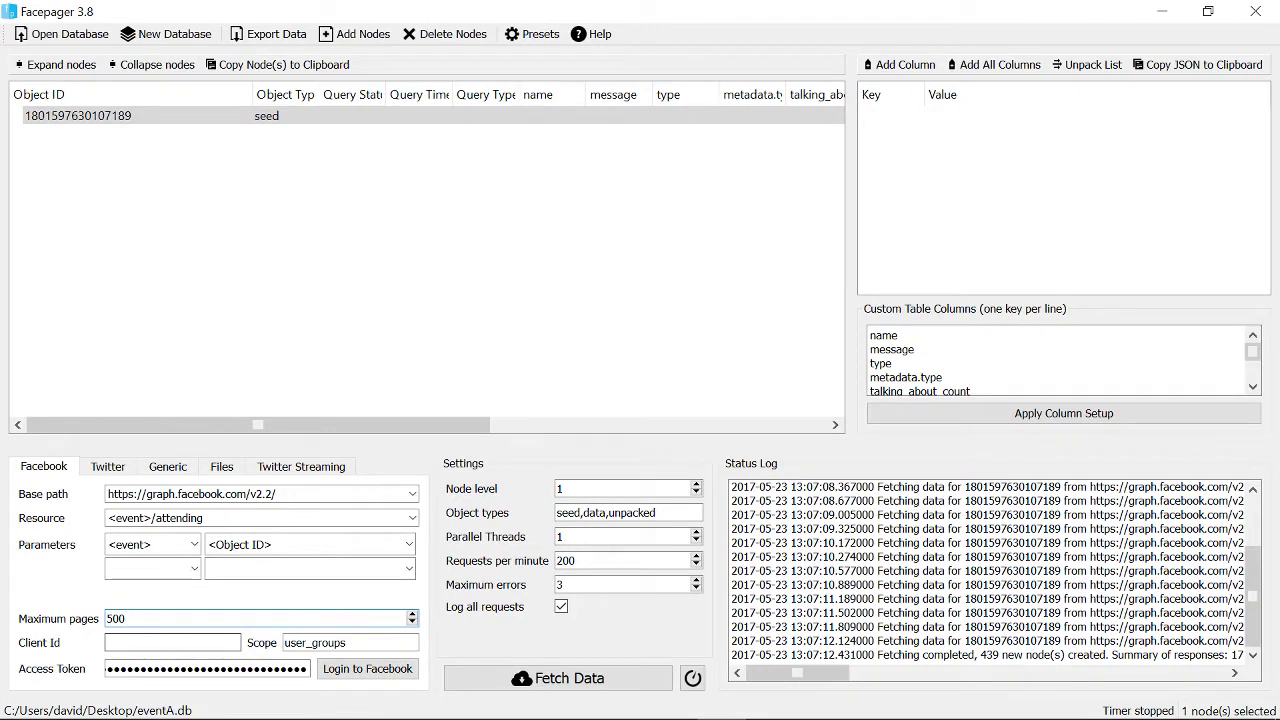
click(170, 642)
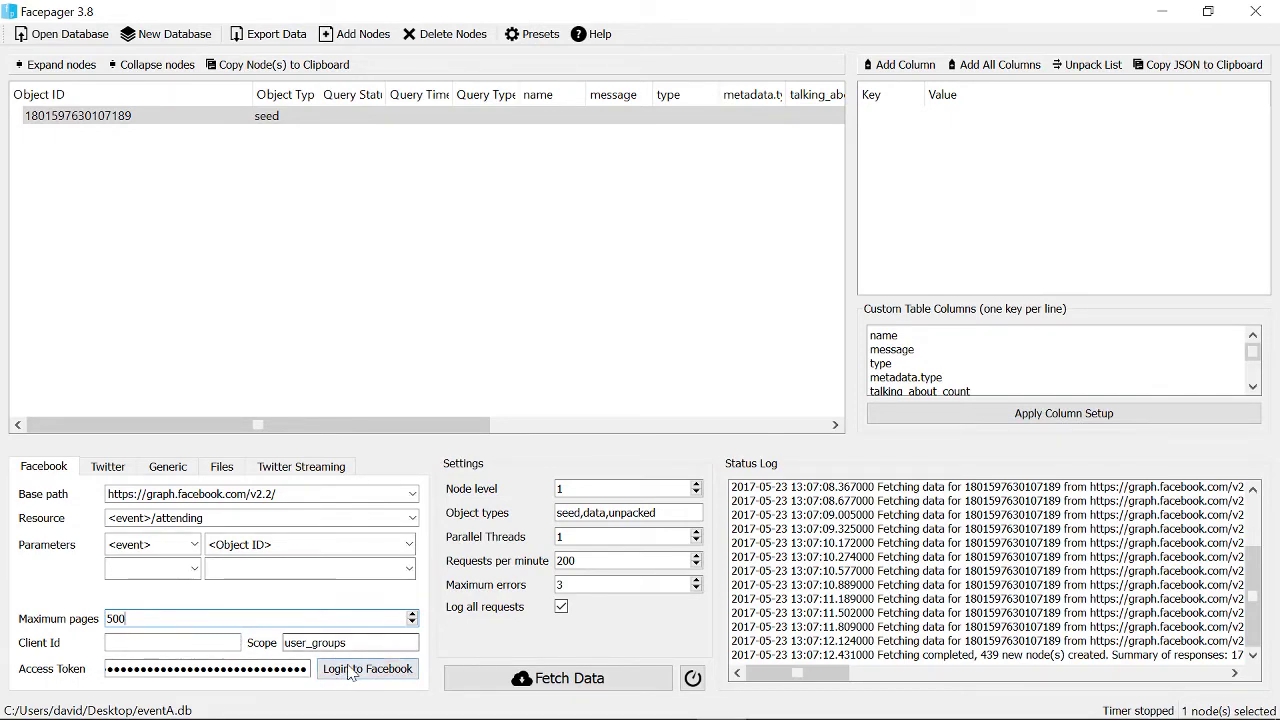
Dismiss the Facebook login window and fetch data for the event seed node.
click(350, 672)
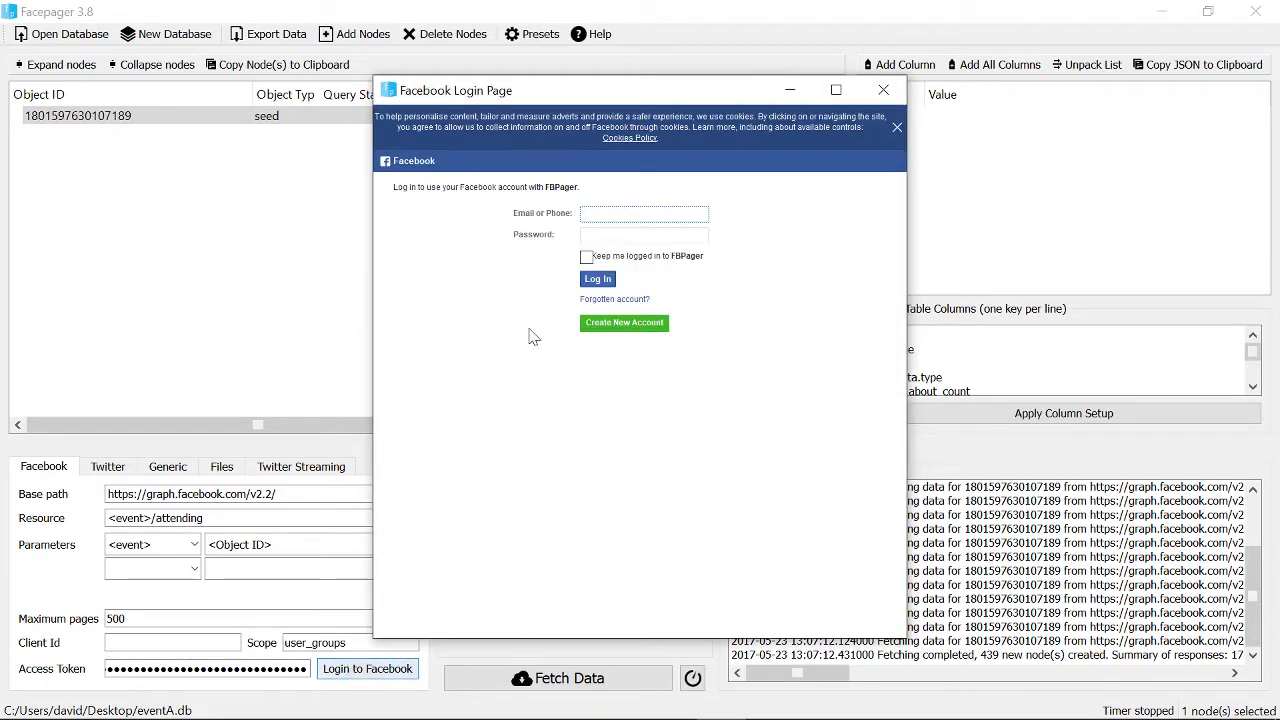
click(884, 91)
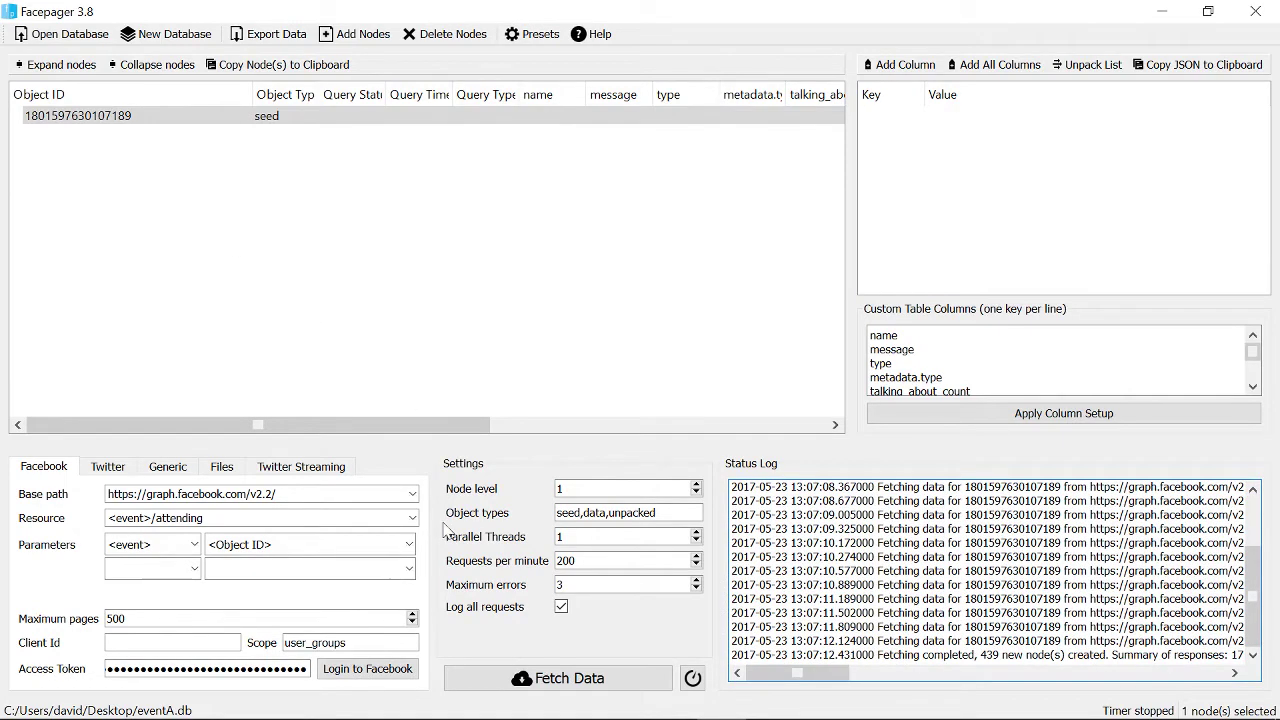
click(545, 692)
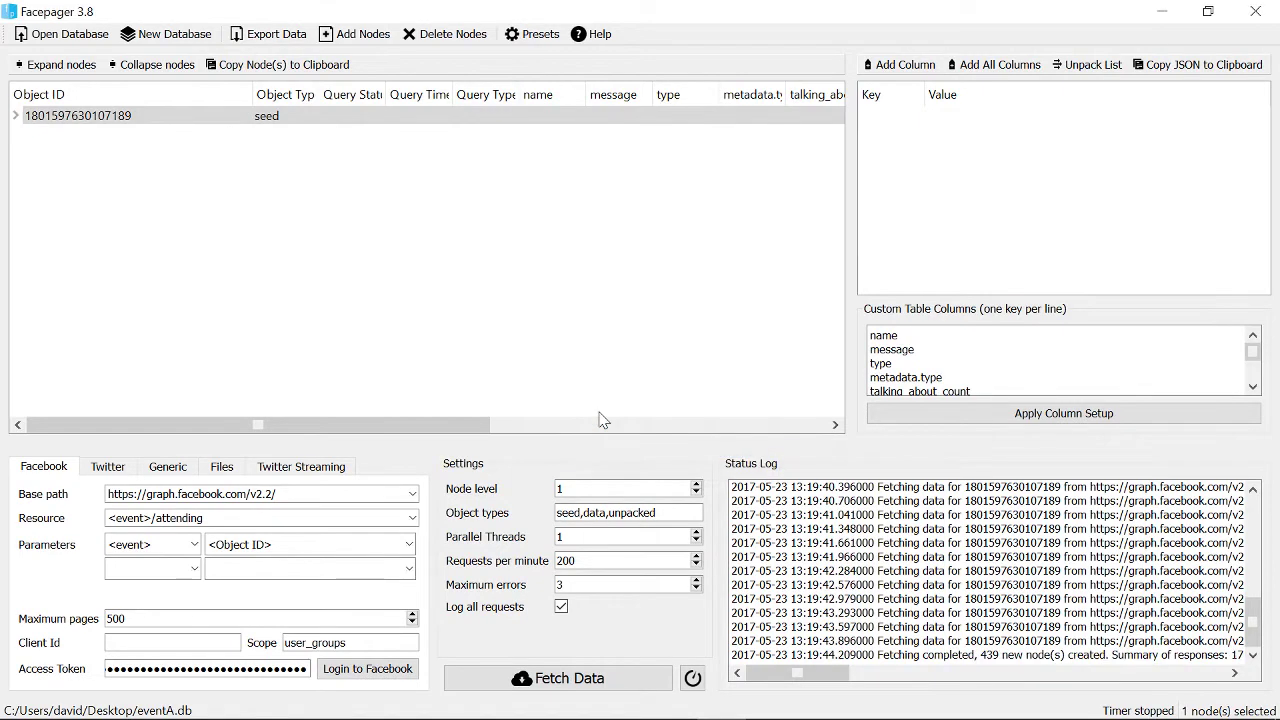
Expand the seed node, inspect the fetched attendees, and select all nodes.
click(16, 116)
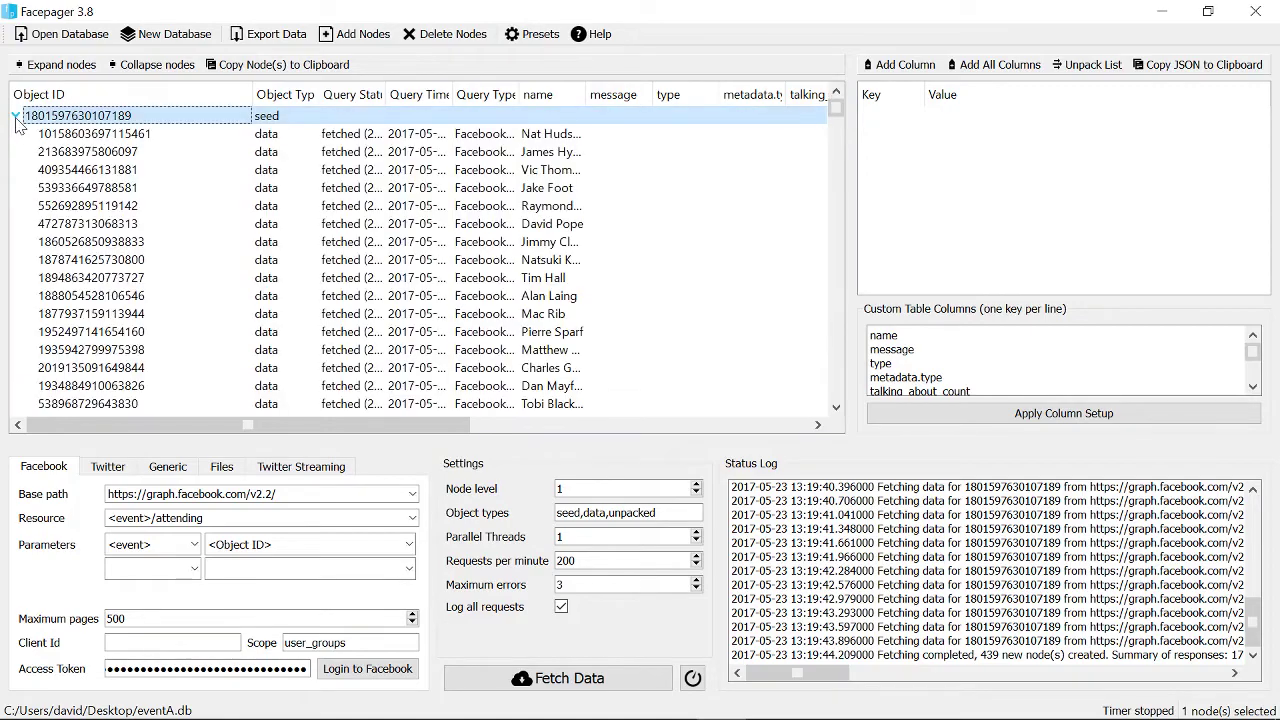
scroll(180, 172, down, 20)
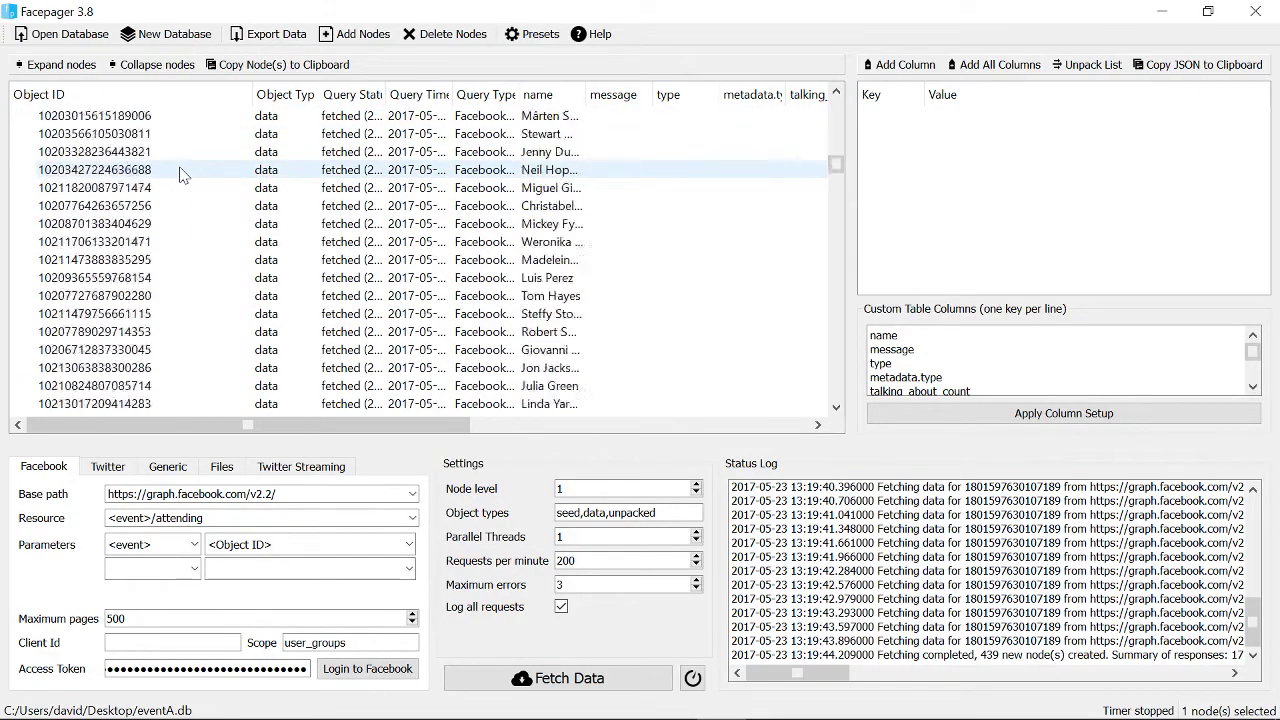
scroll(180, 172, up, 20)
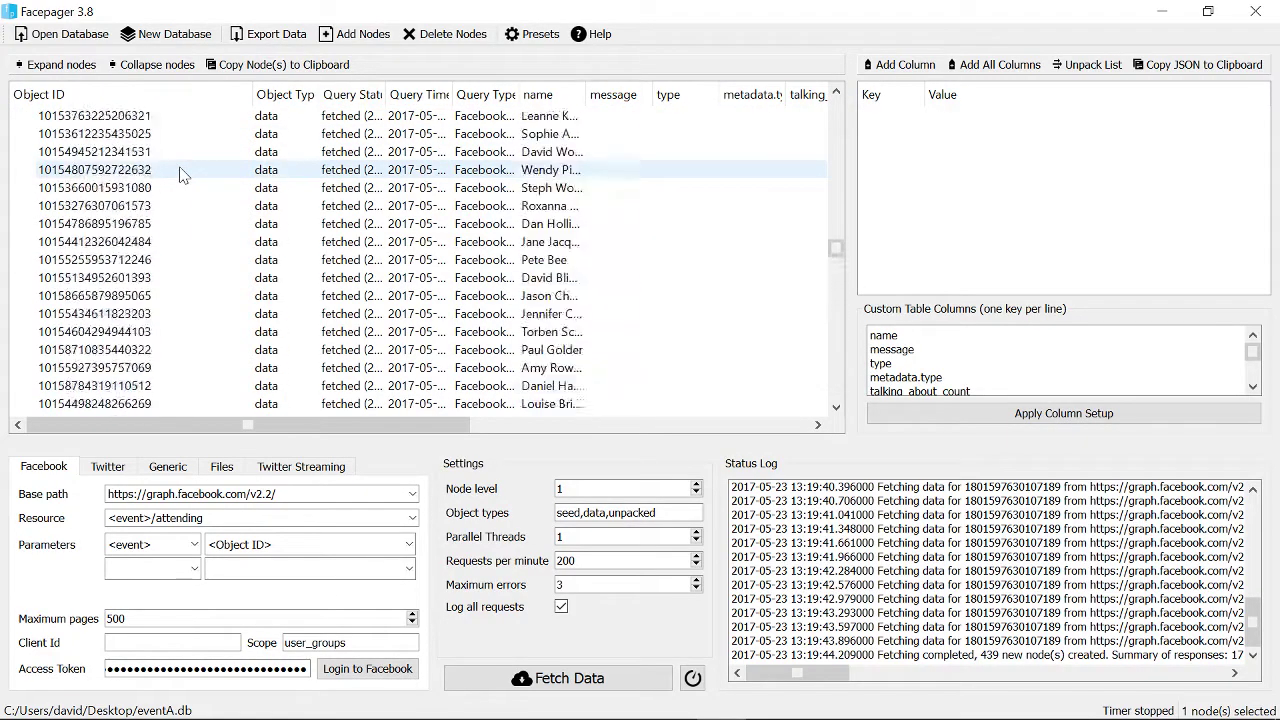
scroll(180, 172, up, 20)
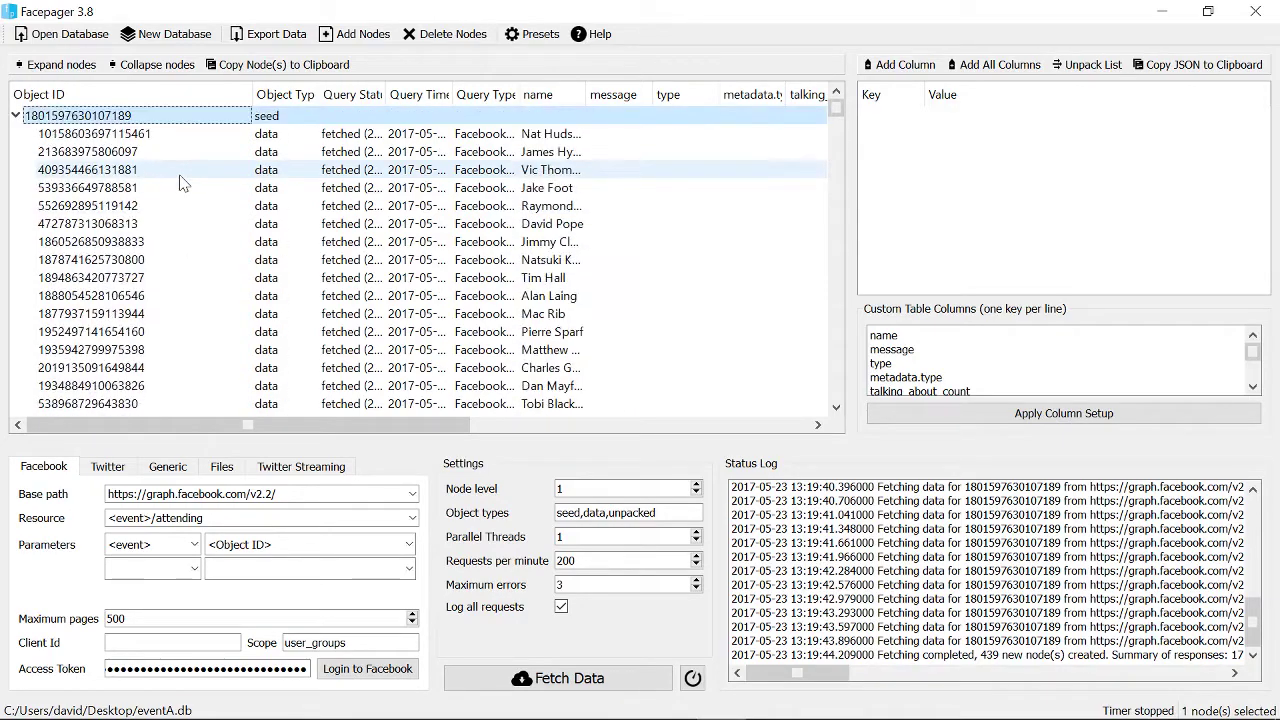
click(230, 133)
scroll(206, 371, down, 15)
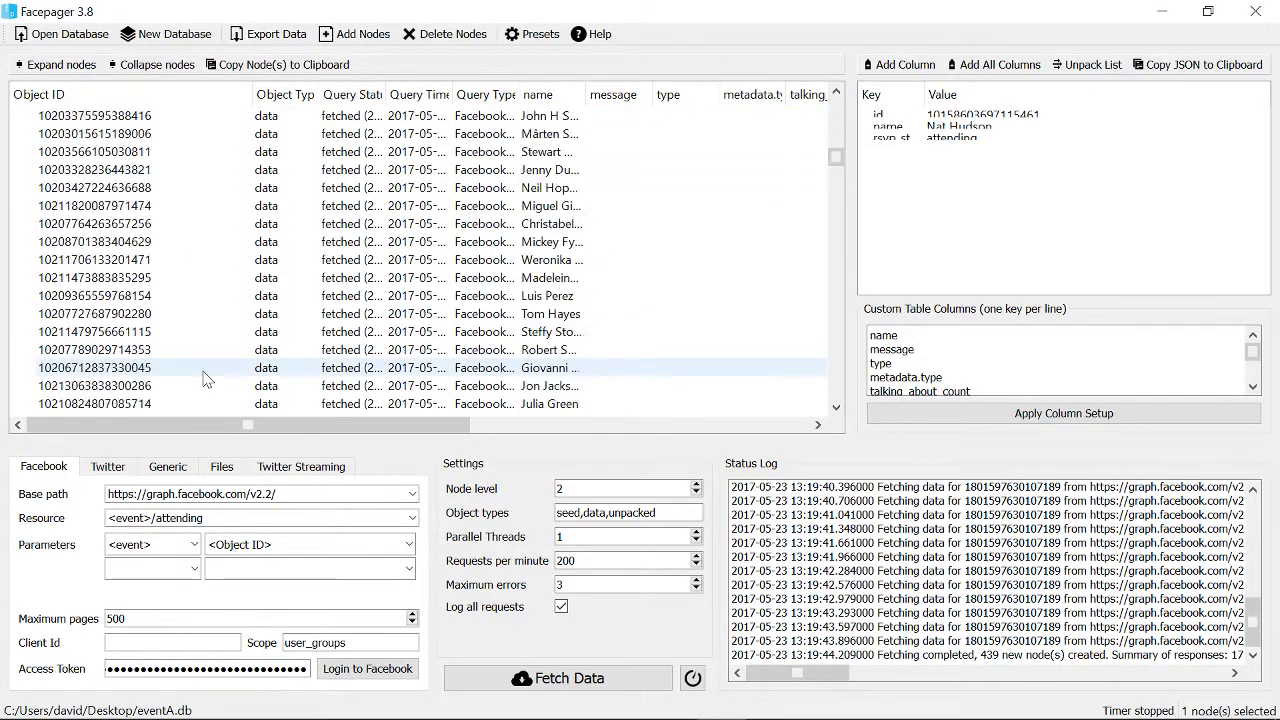
scroll(206, 379, down, 20)
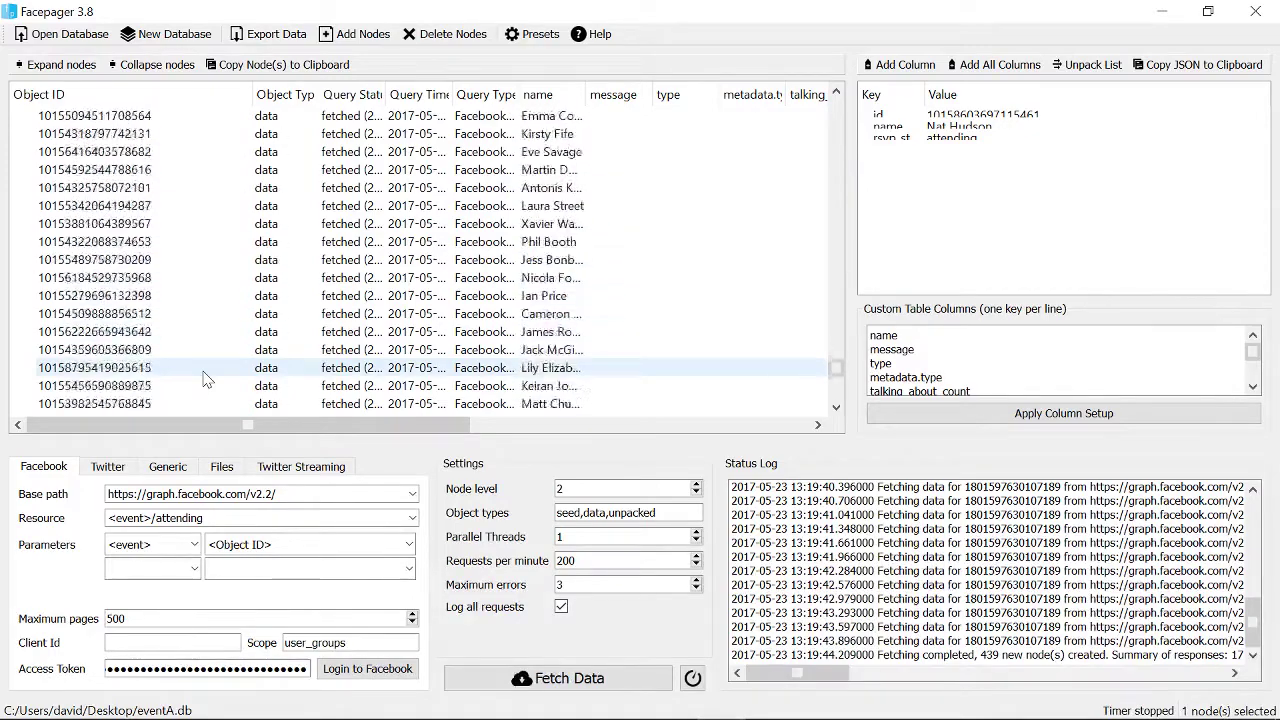
scroll(206, 379, up, 20)
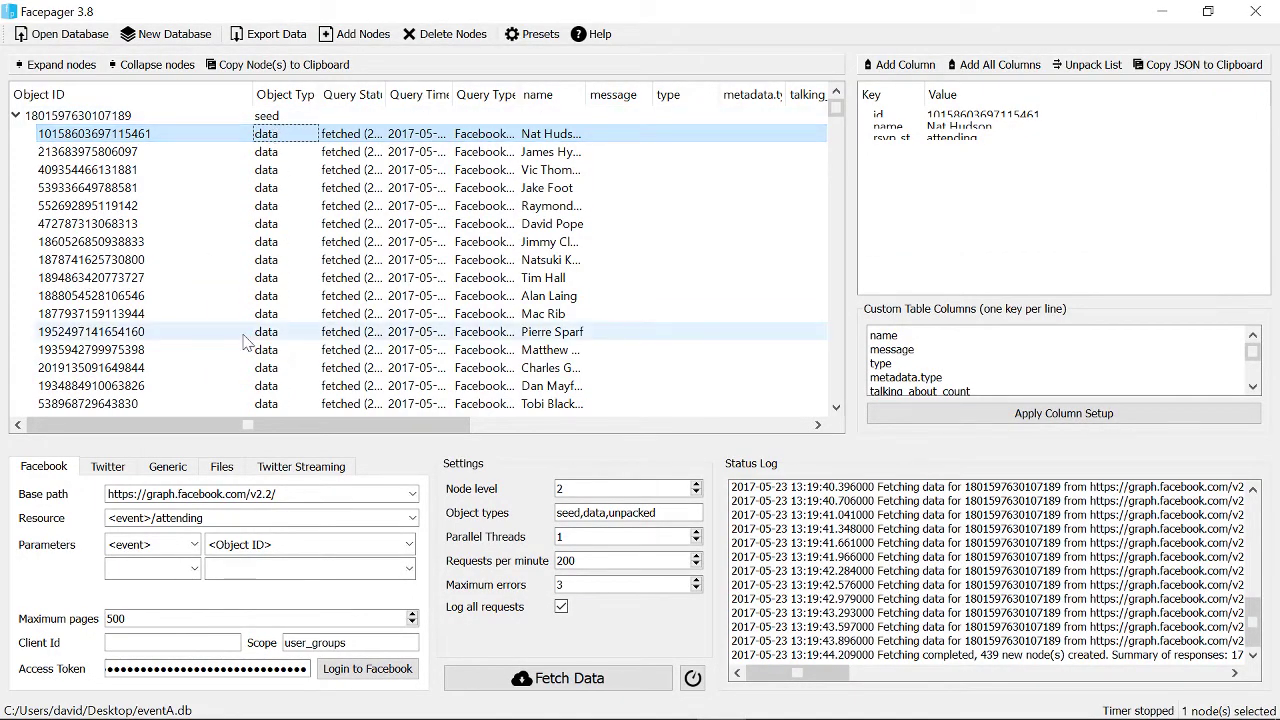
scroll(243, 343, down, 10)
scroll(243, 343, down, 15)
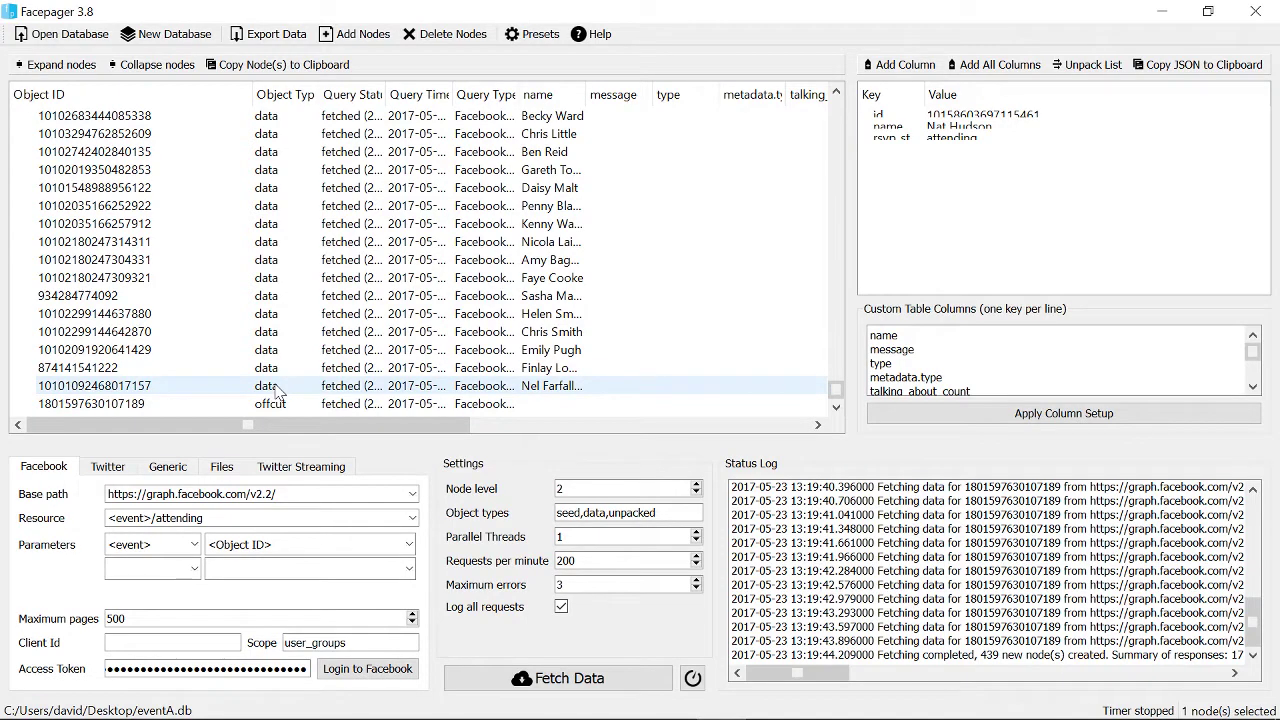
key(ctrl+a)
scroll(405, 252, up, 10)
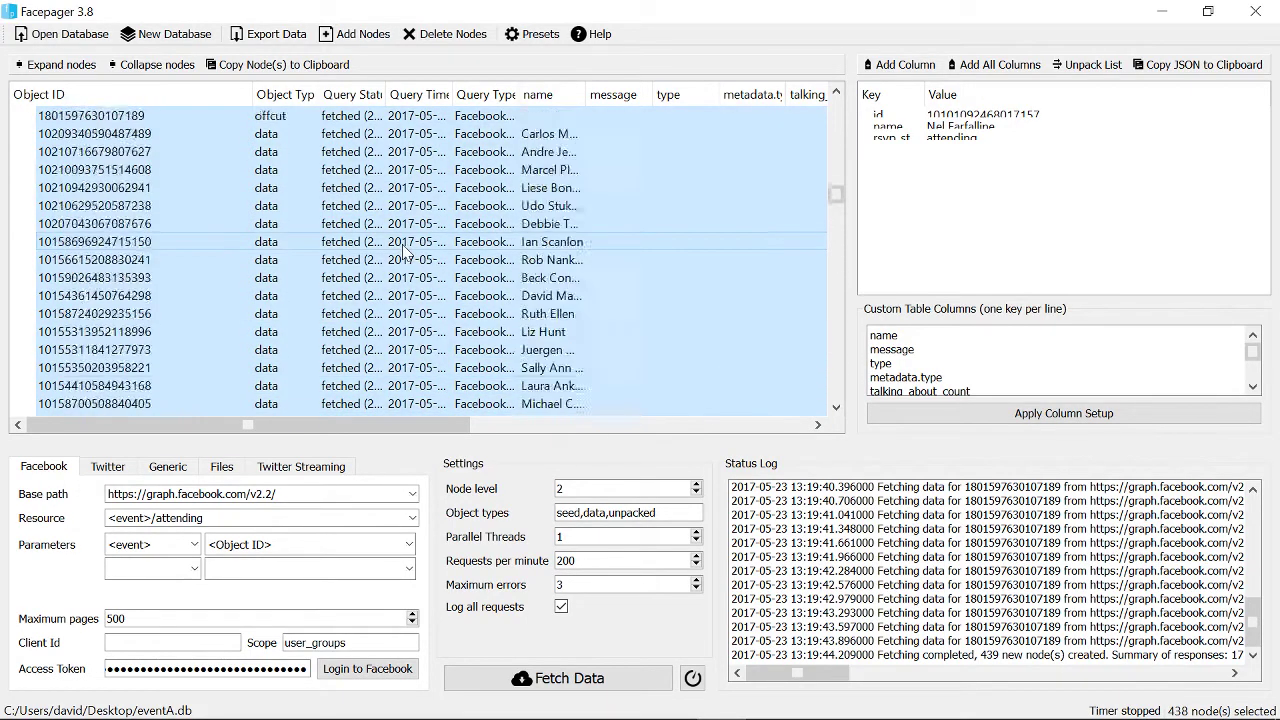
scroll(405, 252, up, 5)
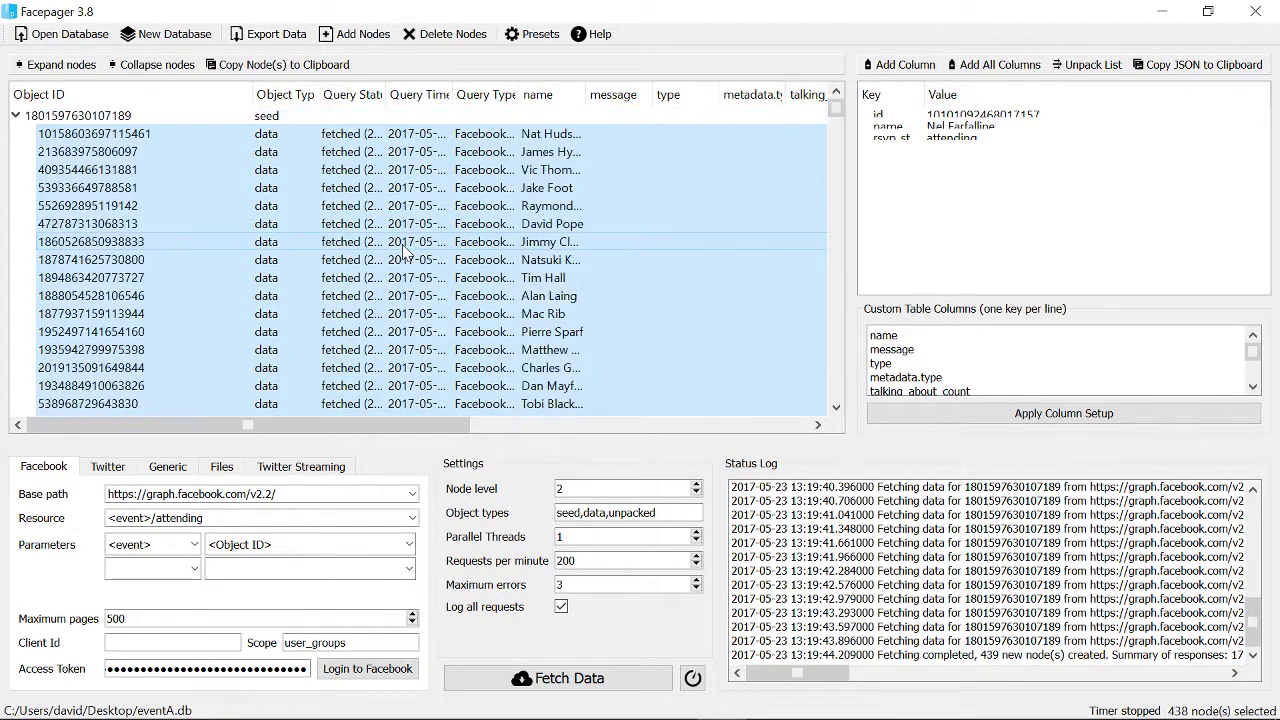
Export the selected nodes to people.csv on the Desktop with a comma separator.
click(279, 35)
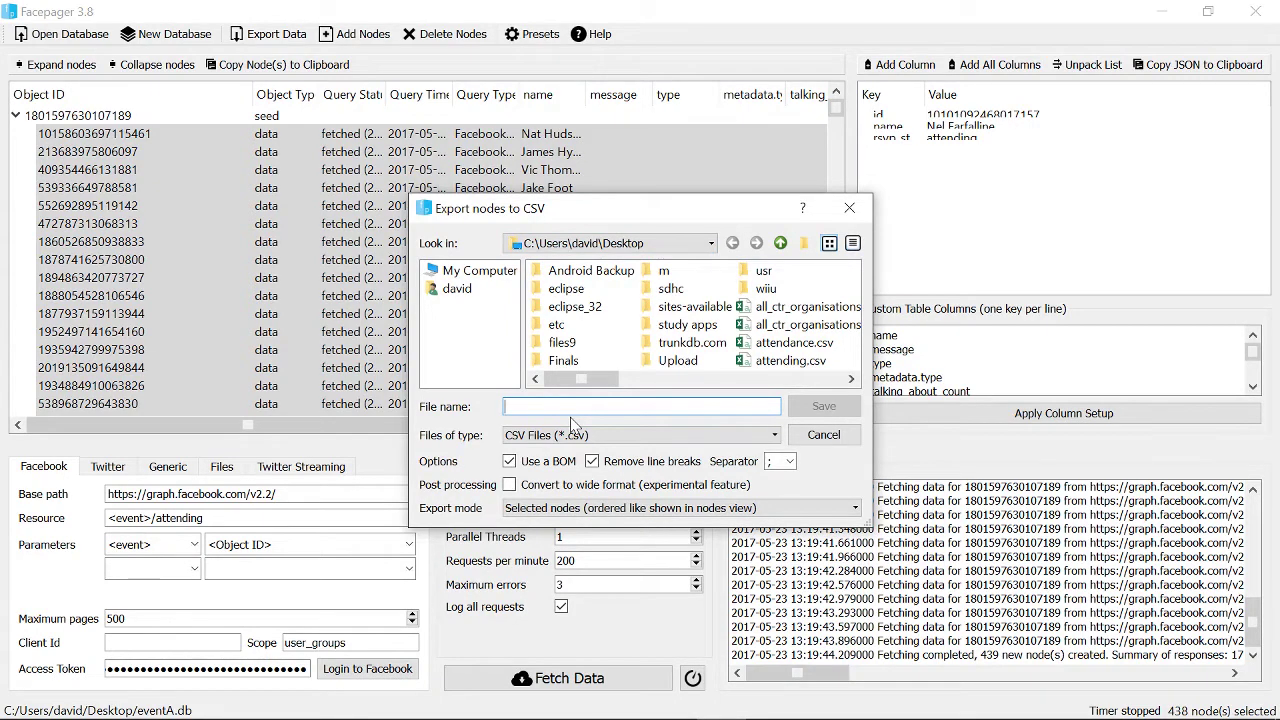
text(peo)
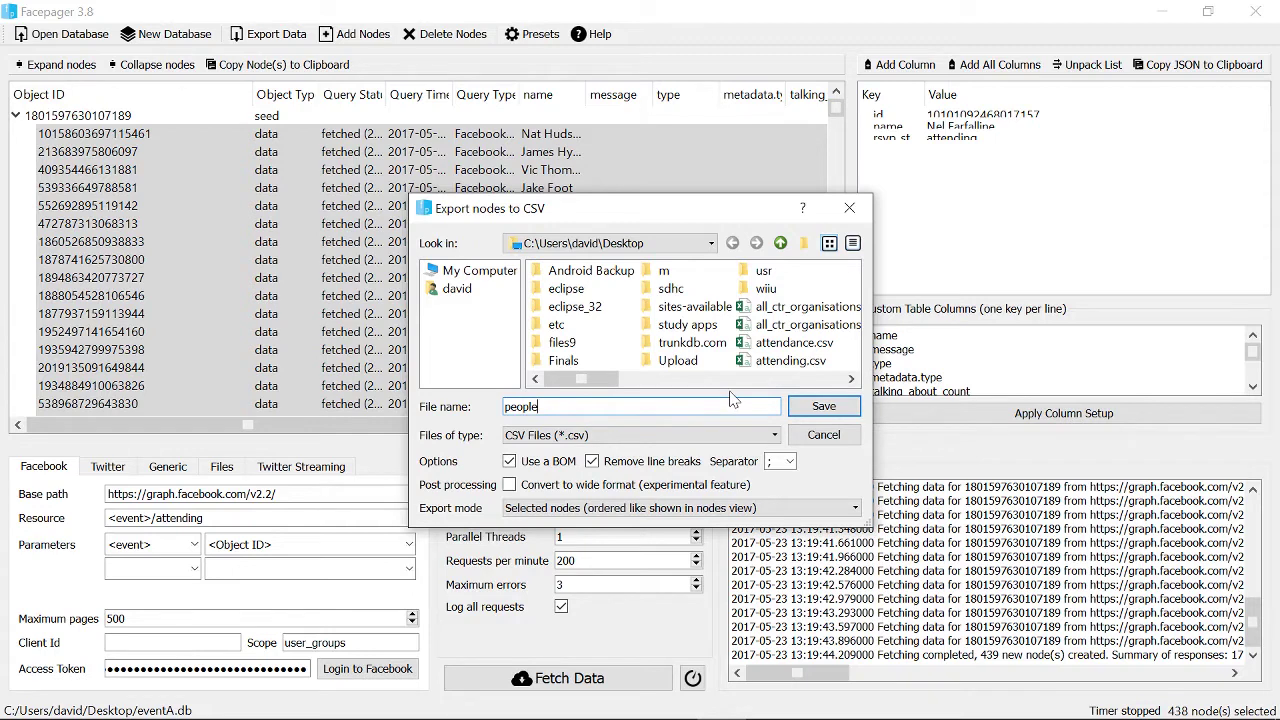
text(ple)
click(789, 463)
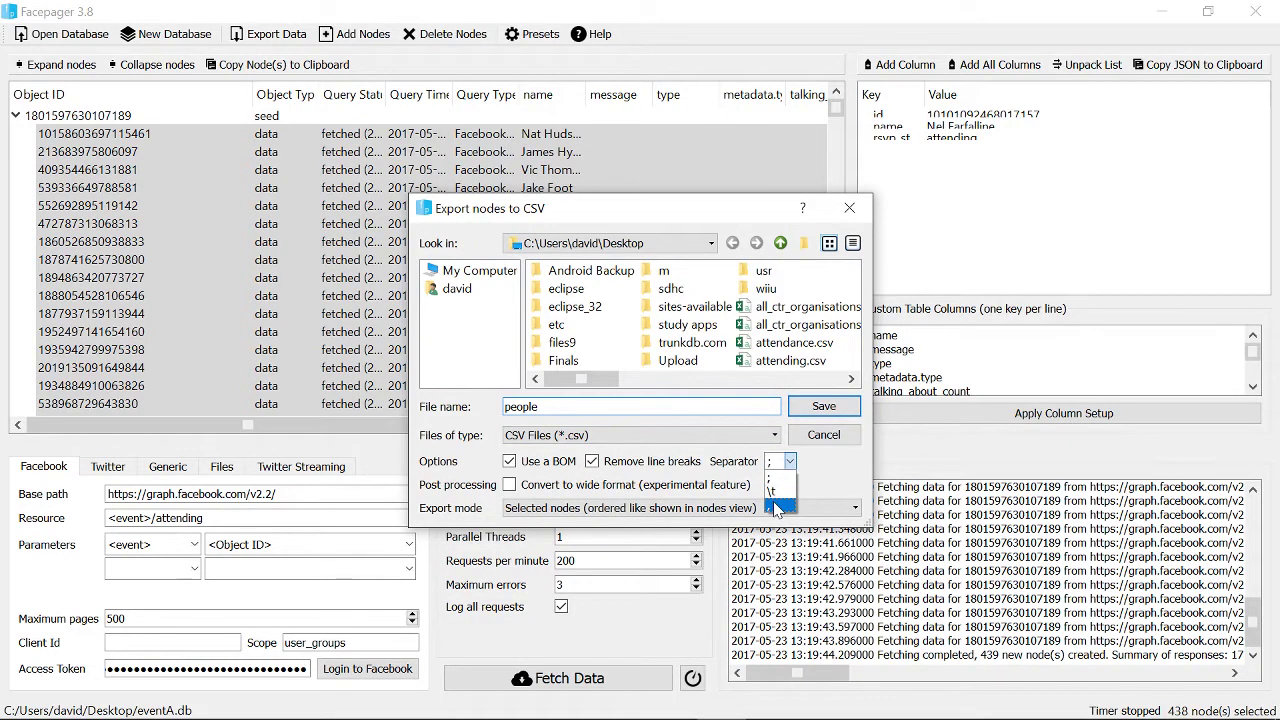
click(779, 507)
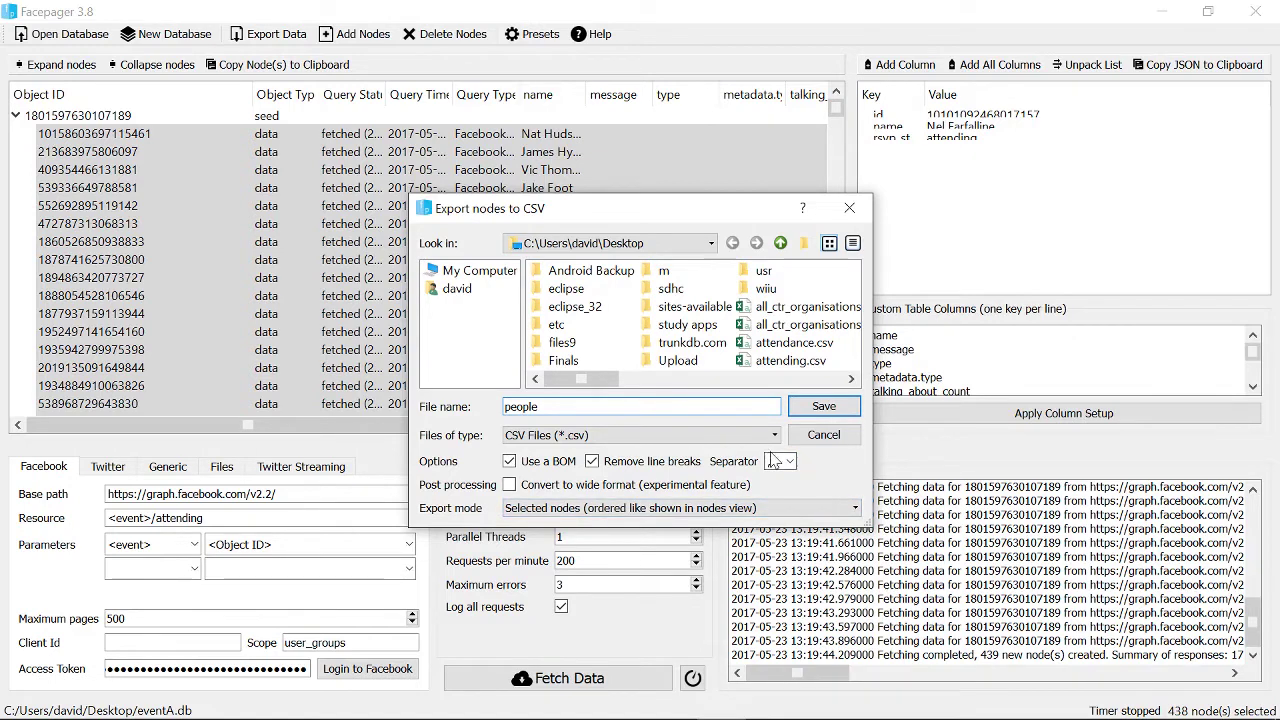
click(789, 463)
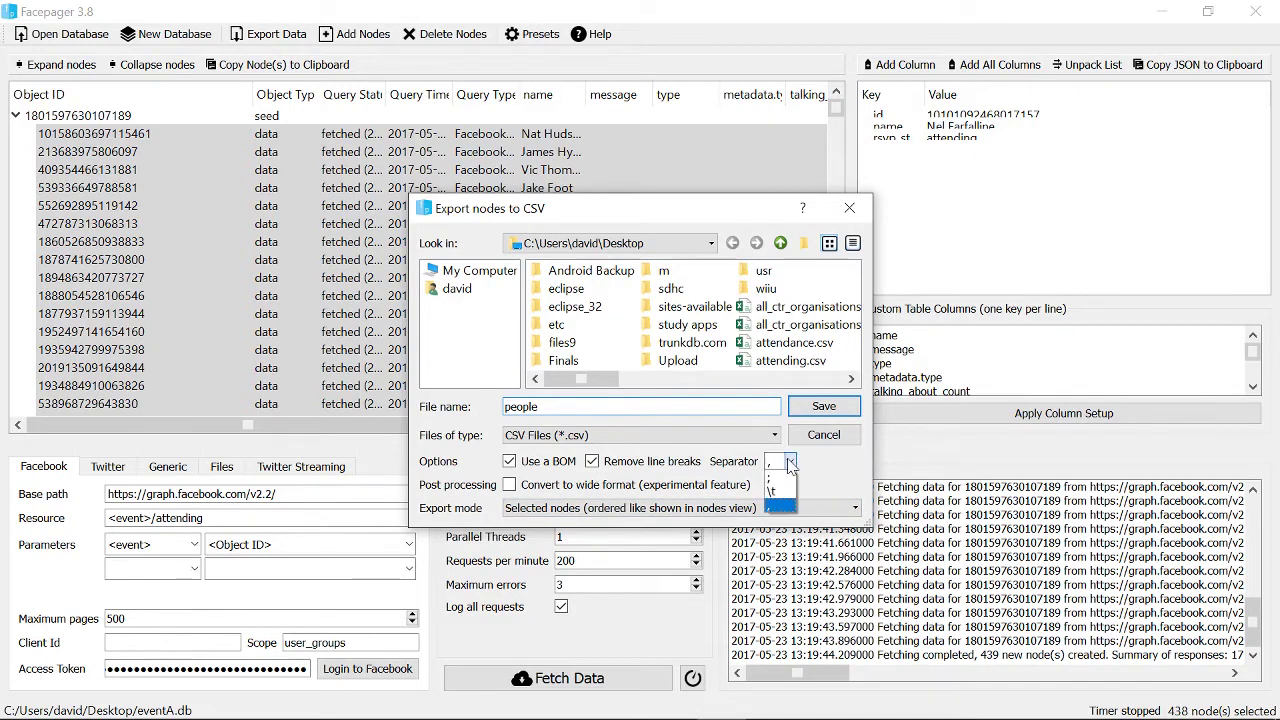
click(777, 507)
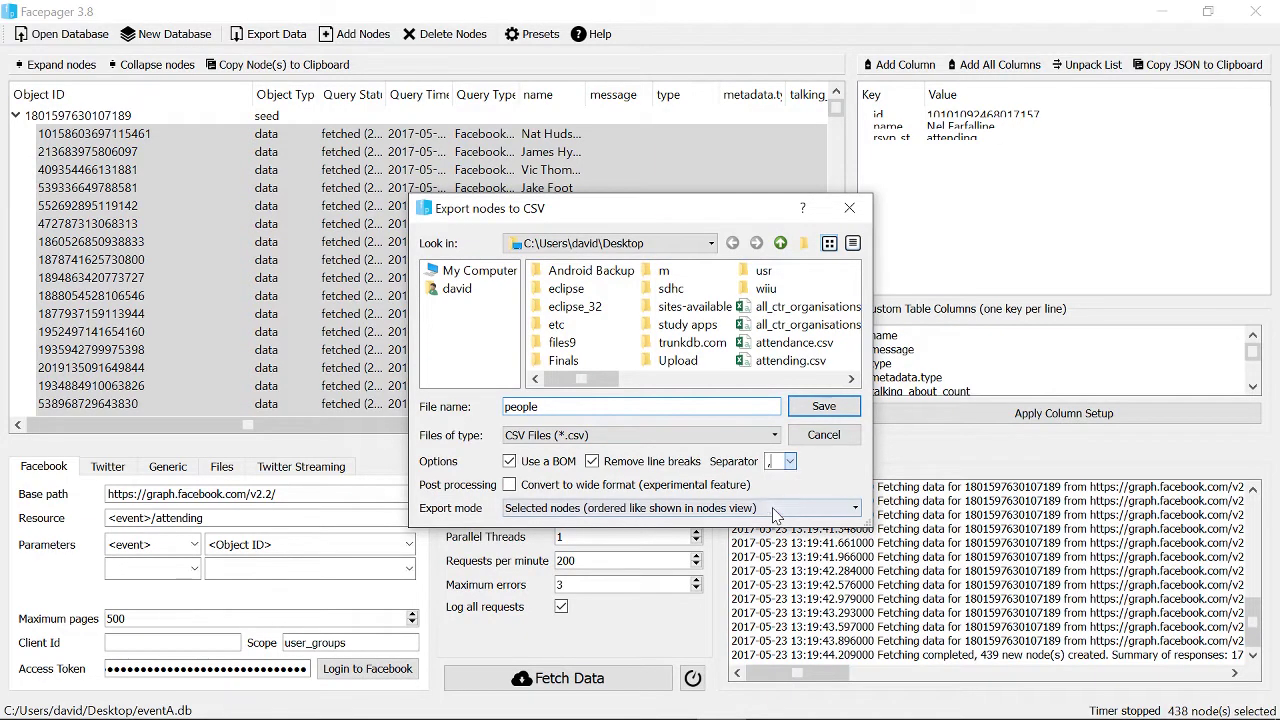
click(846, 407)
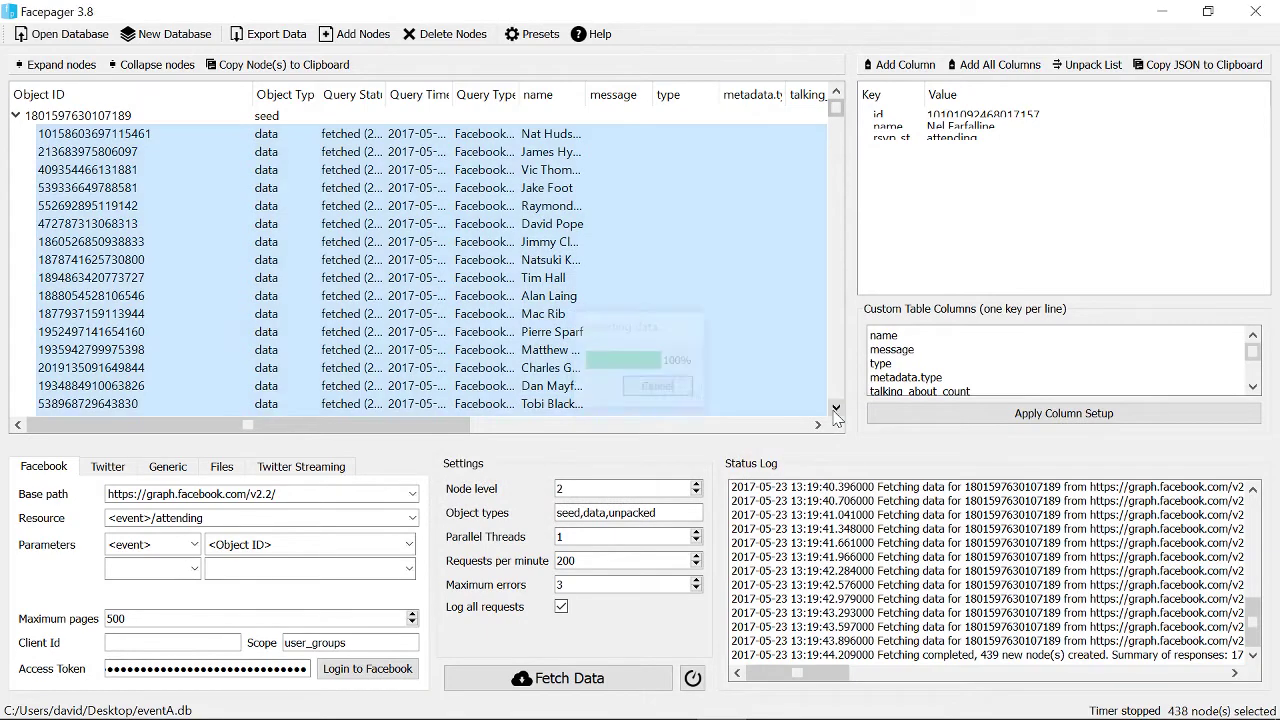
Open the Desktop folder in File Explorer and scroll down to people.csv.
click(273, 703)
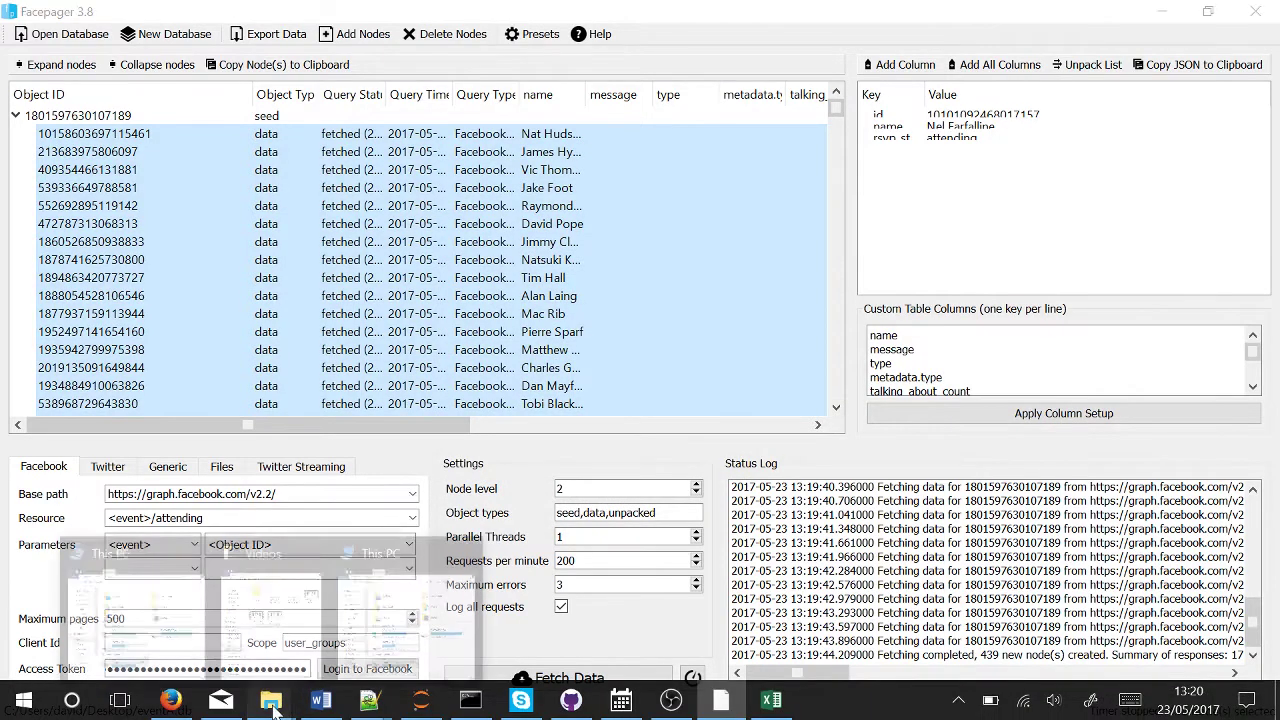
click(437, 613)
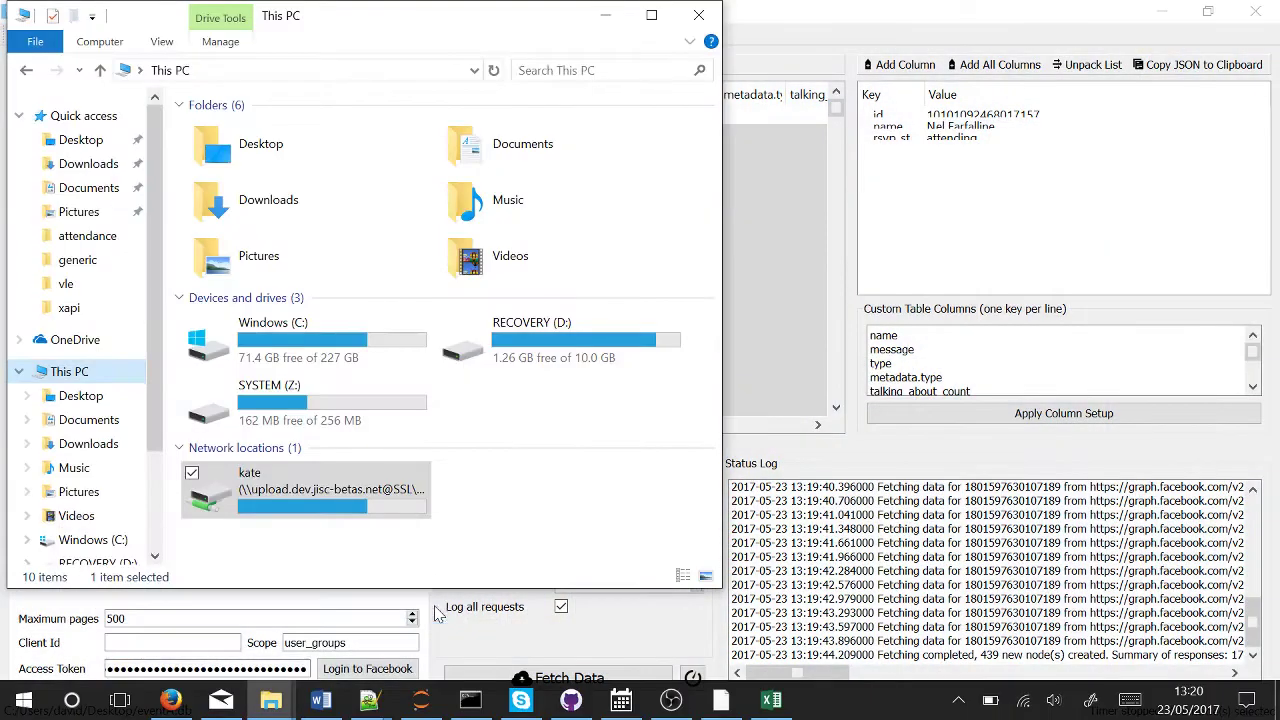
click(261, 170)
double_click(261, 175)
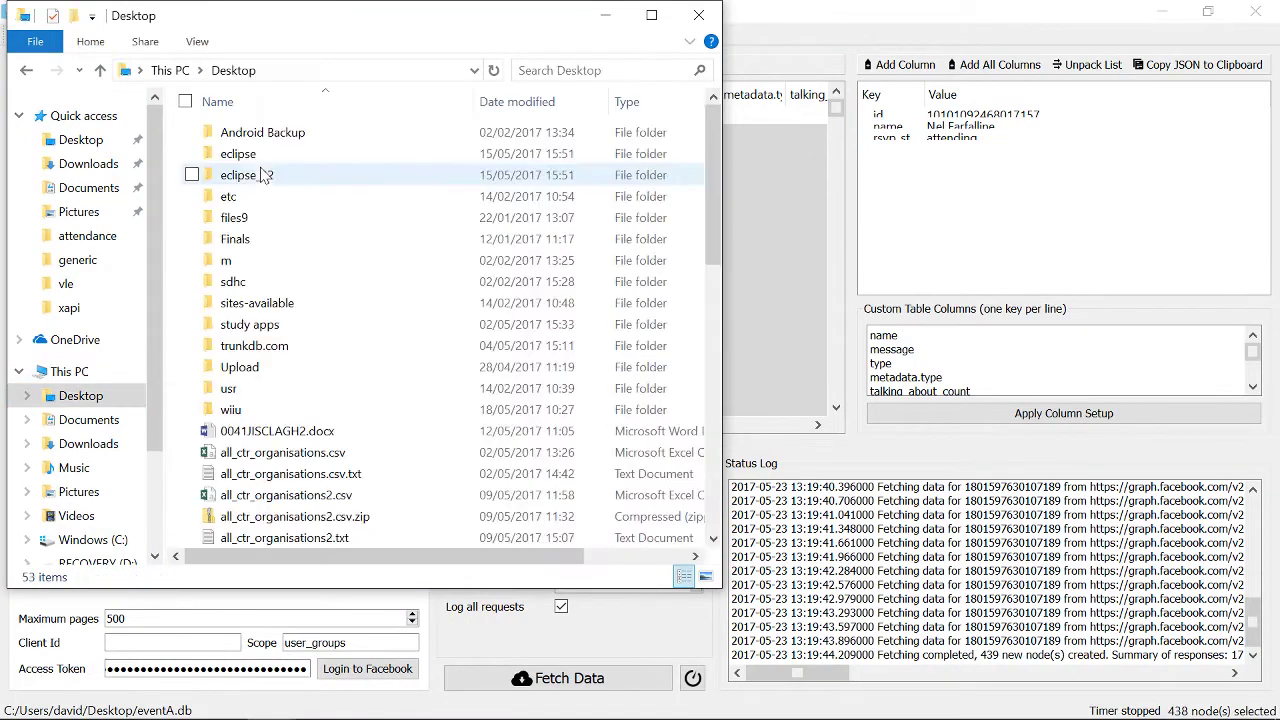
scroll(280, 452, down, 4)
scroll(279, 452, down, 1)
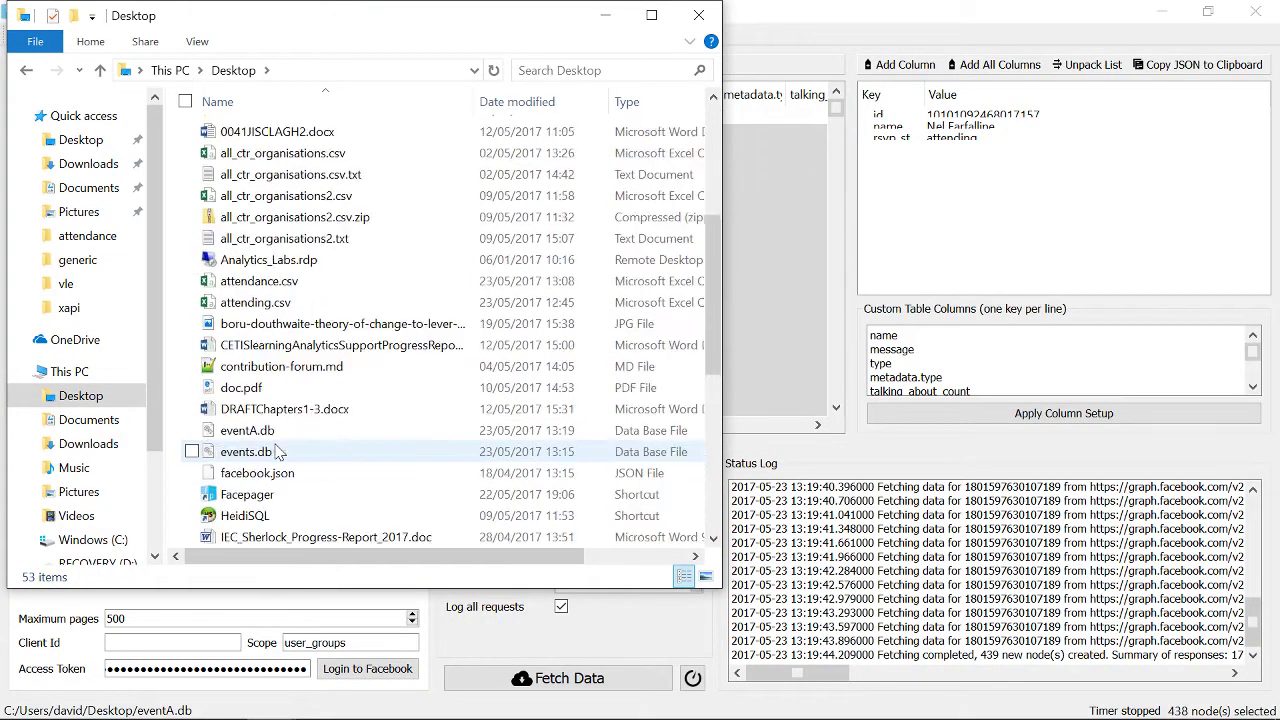
scroll(283, 468, down, 2)
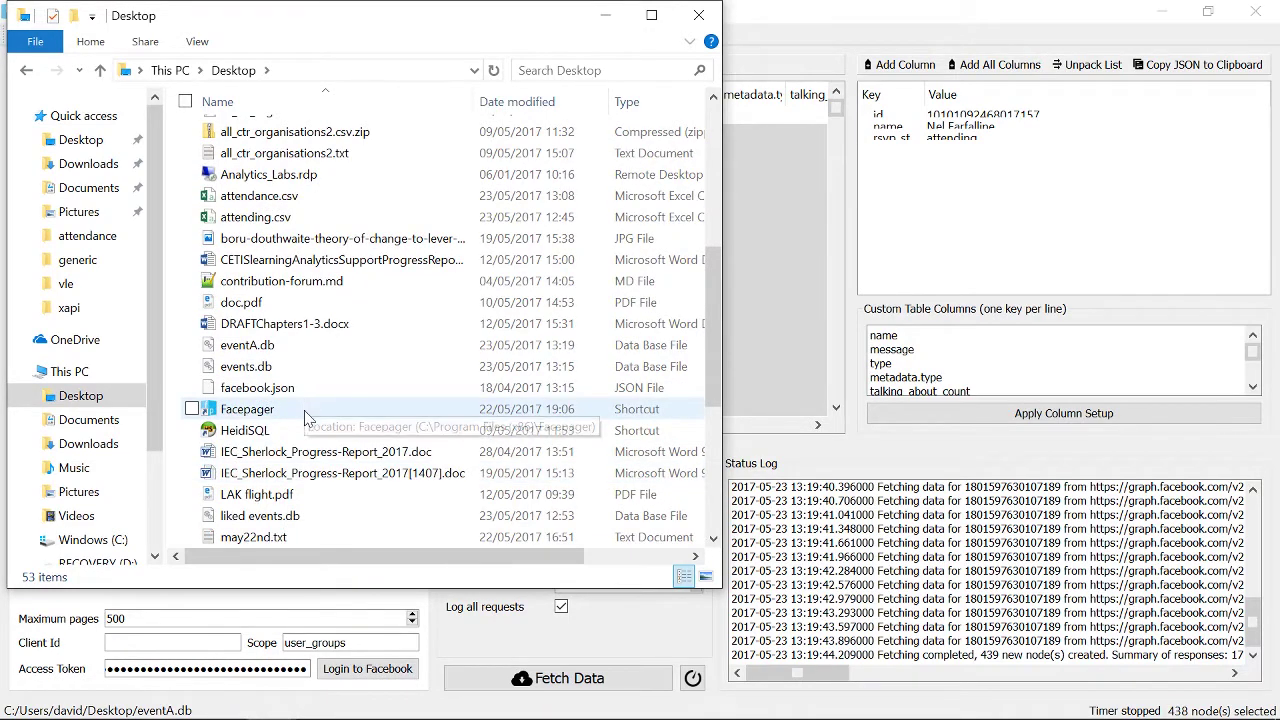
scroll(300, 460, down, 1)
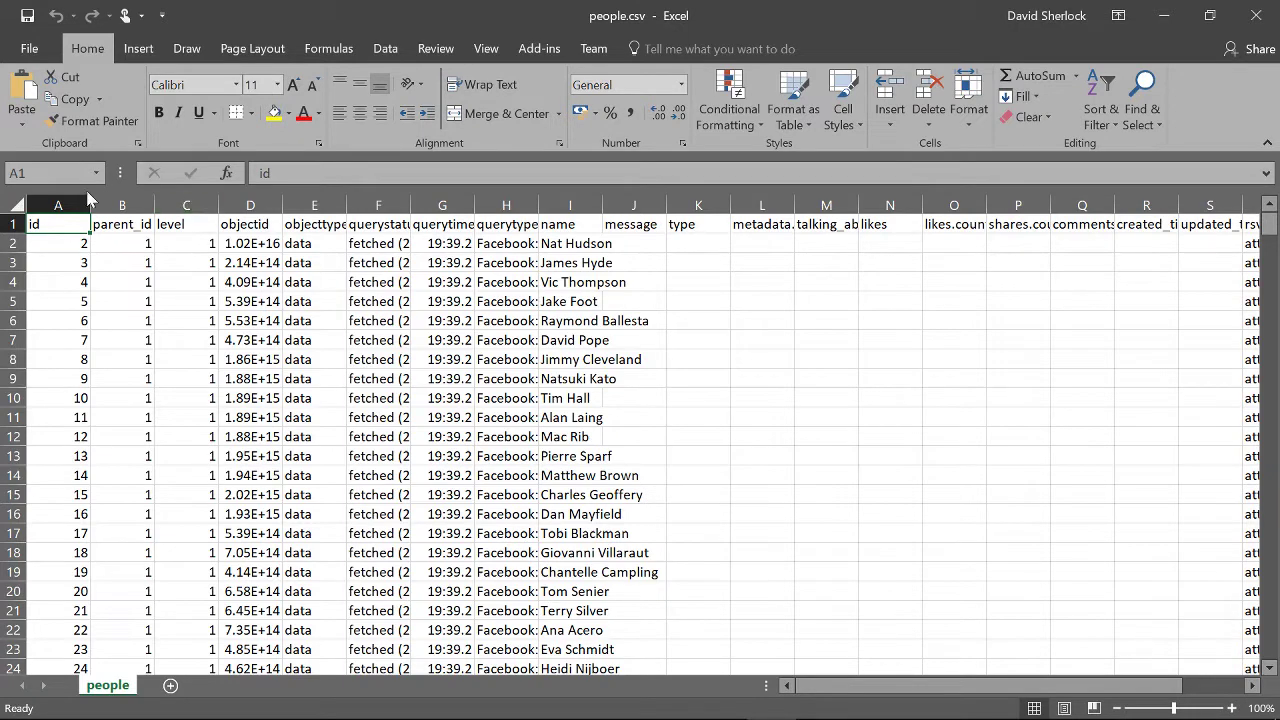
Delete the id, parent_id and level columns, then the objecttype through querytype columns.
drag(57, 205, 210, 222)
right_click(209, 208)
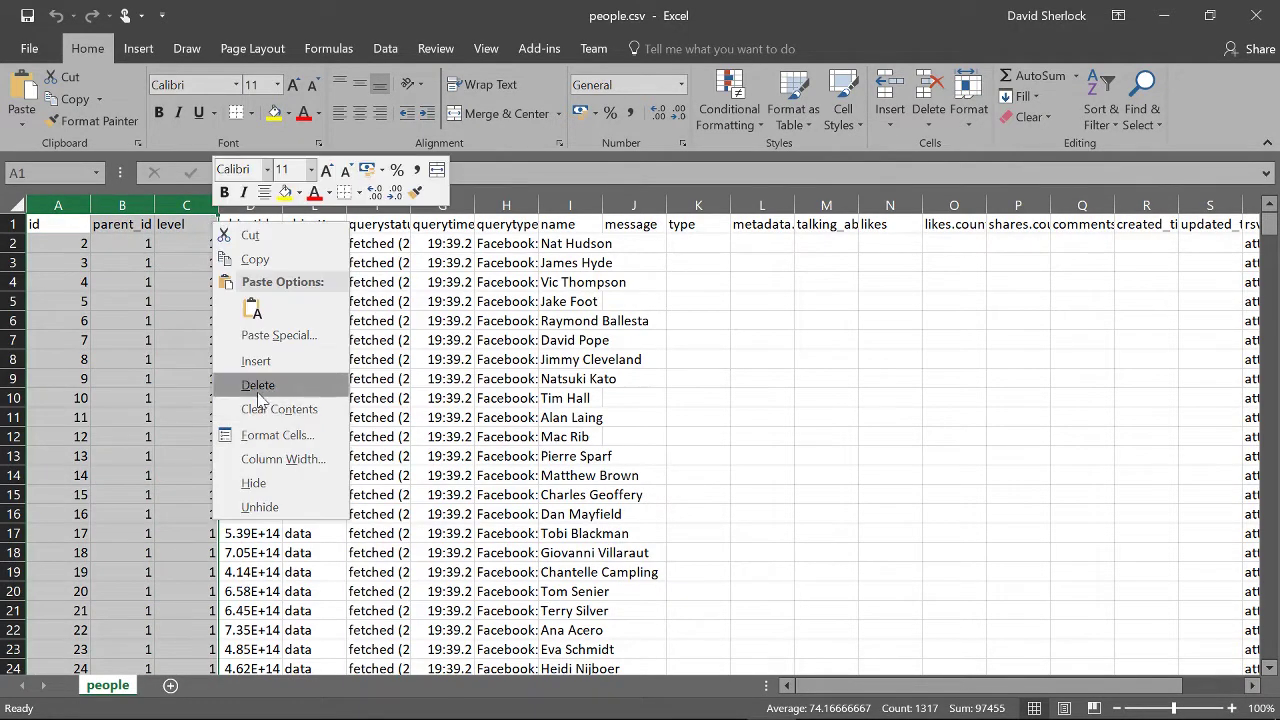
click(258, 390)
click(122, 224)
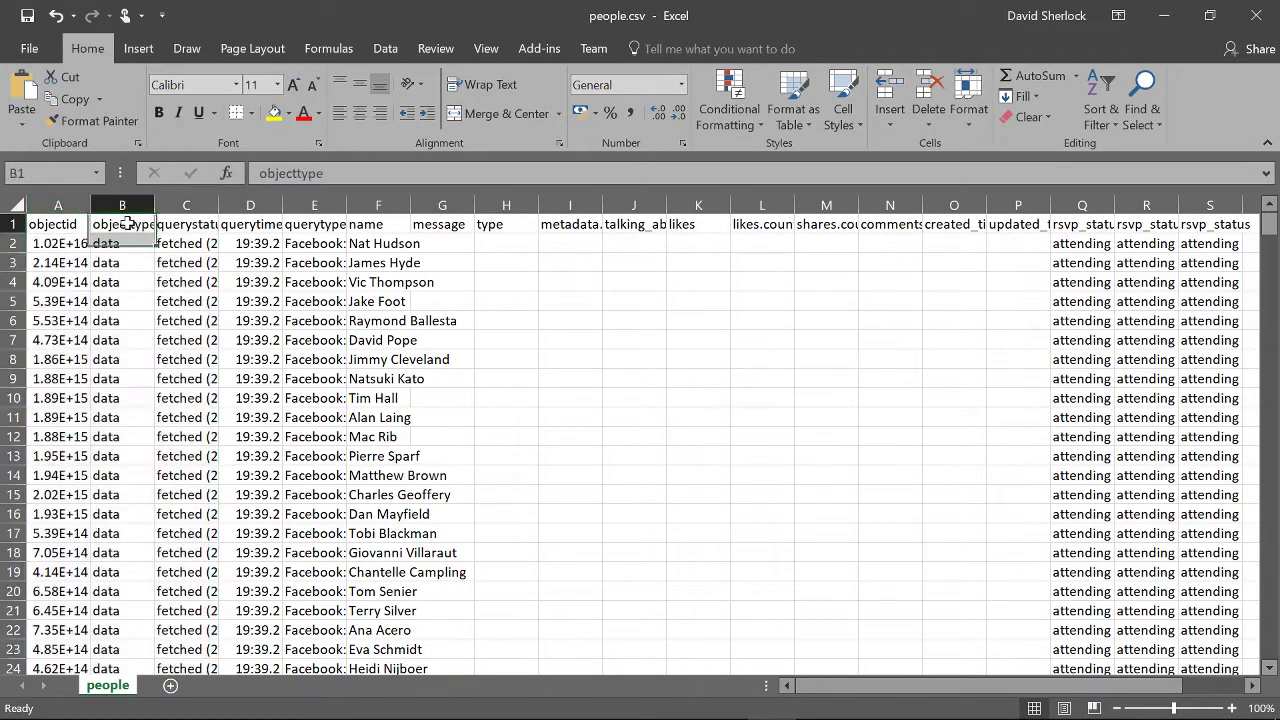
drag(130, 205, 288, 220)
right_click(288, 222)
click(331, 382)
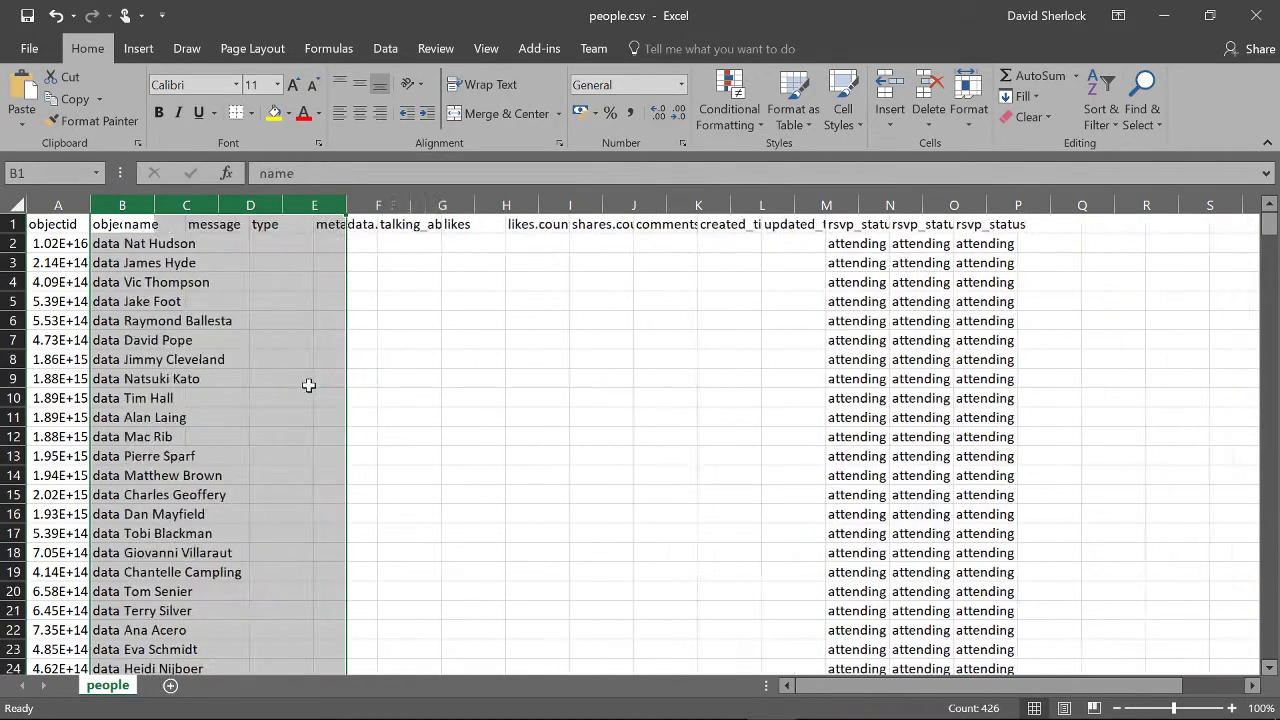
Delete the message through updated_time columns and widen the objectid column.
click(514, 340)
drag(760, 205, 196, 203)
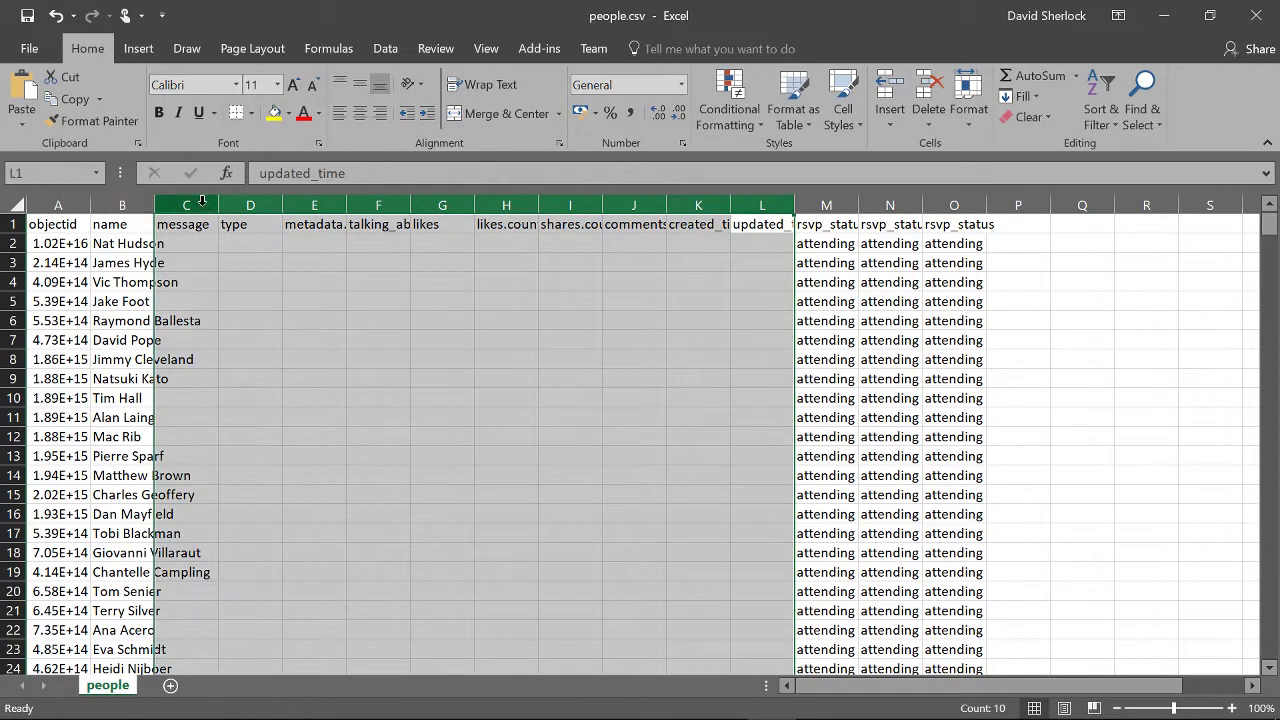
right_click(203, 210)
click(250, 369)
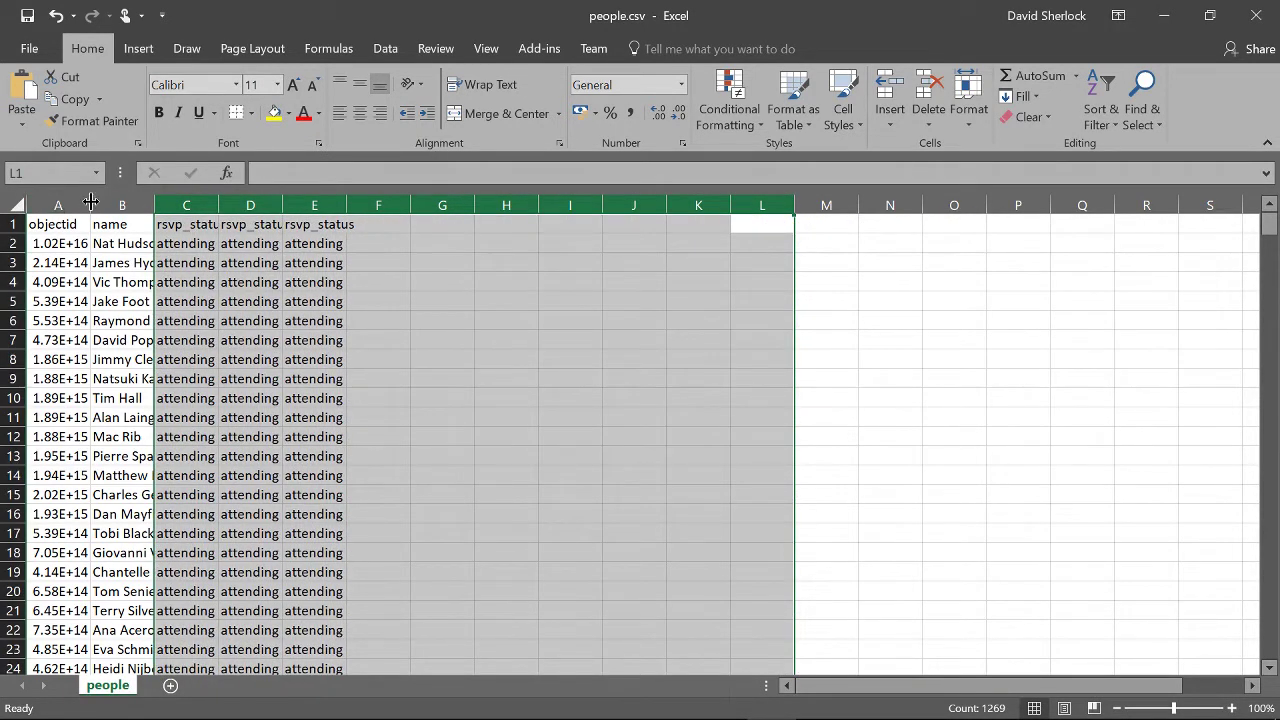
drag(90, 203, 205, 203)
click(494, 378)
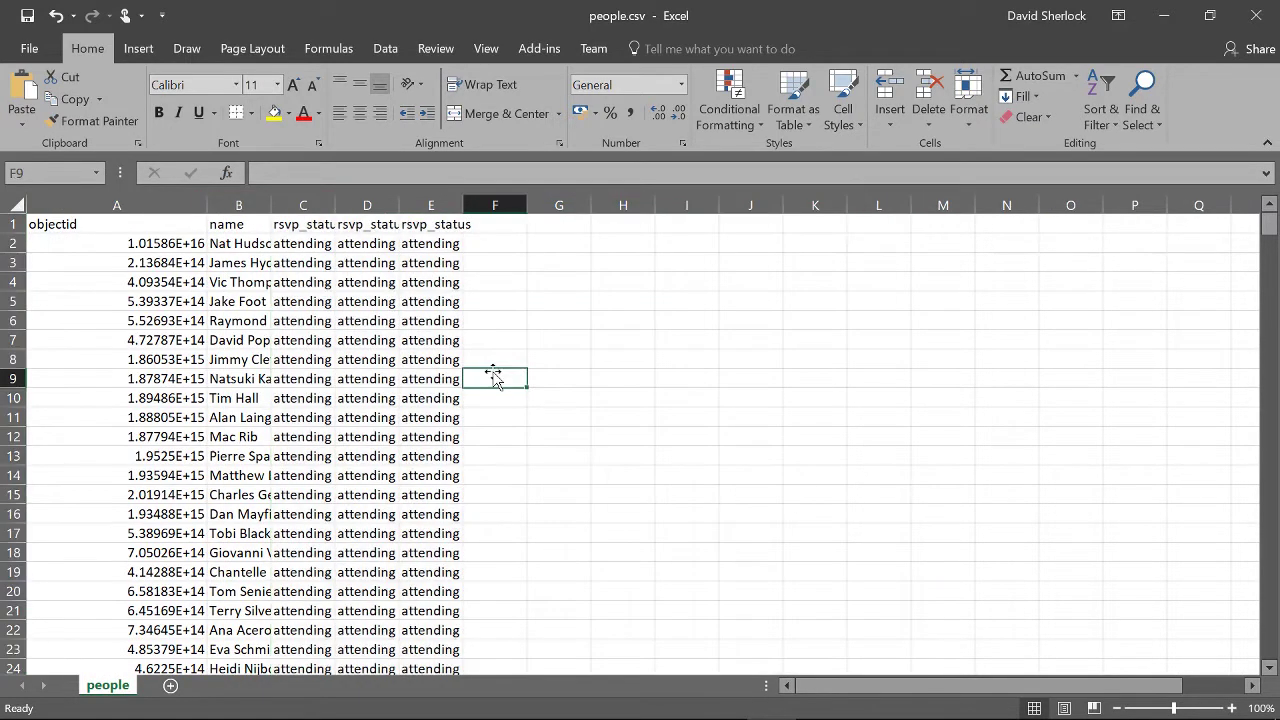
Delete the two duplicate rsvp_status columns and select cell D1 for a new heading.
drag(367, 205, 422, 210)
right_click(422, 210)
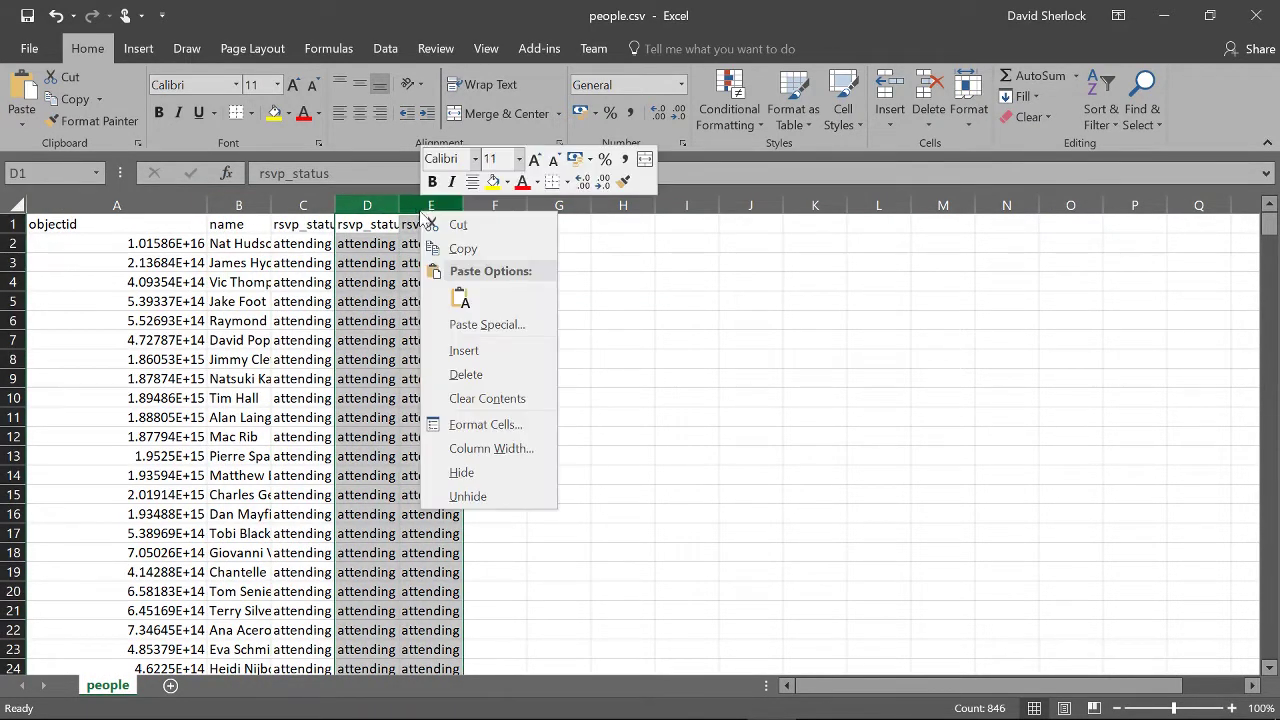
click(458, 375)
click(440, 289)
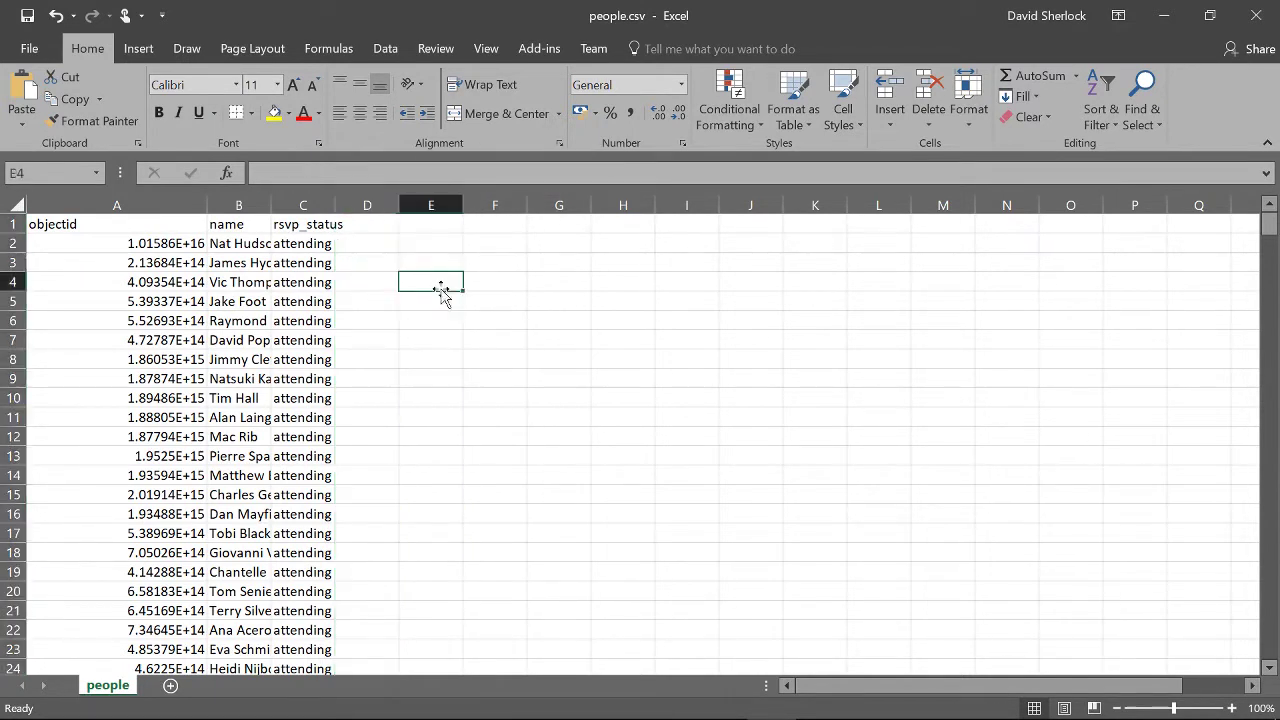
click(385, 226)
click(368, 174)
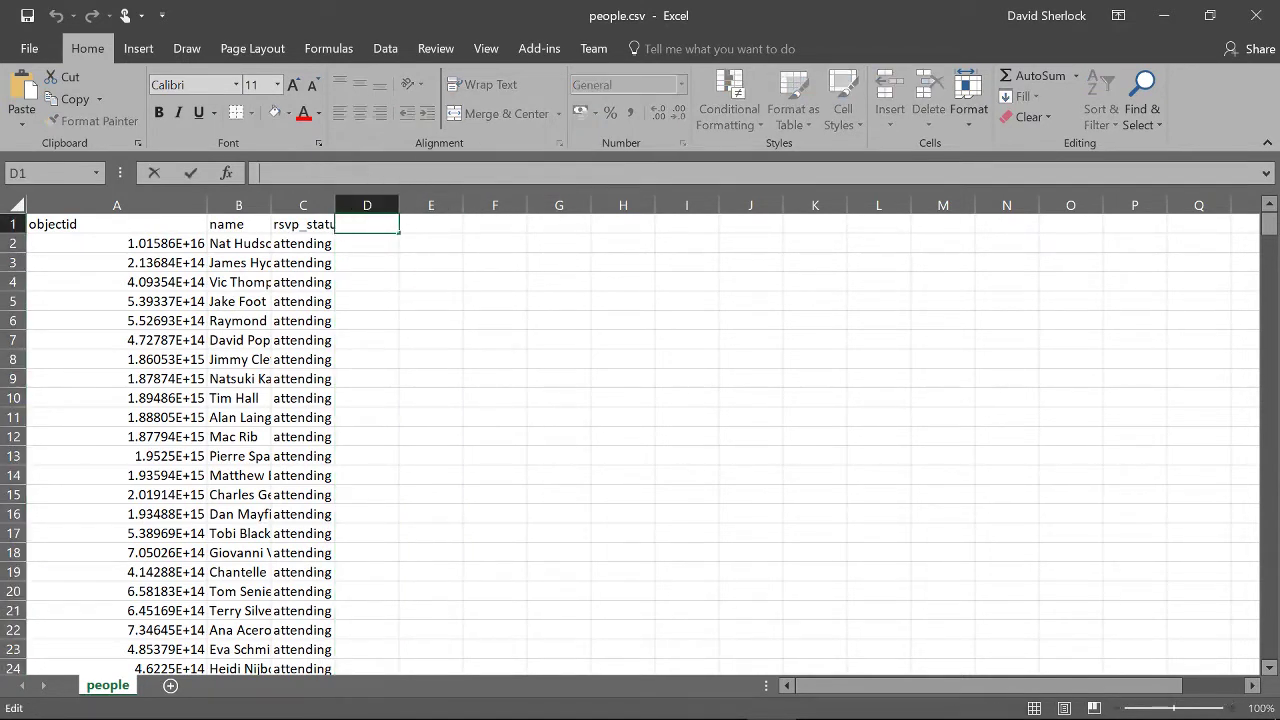
Add the heading 'Facebook page' in D1 and check the objectid values down column A.
text(Facebook page)
key(Return)
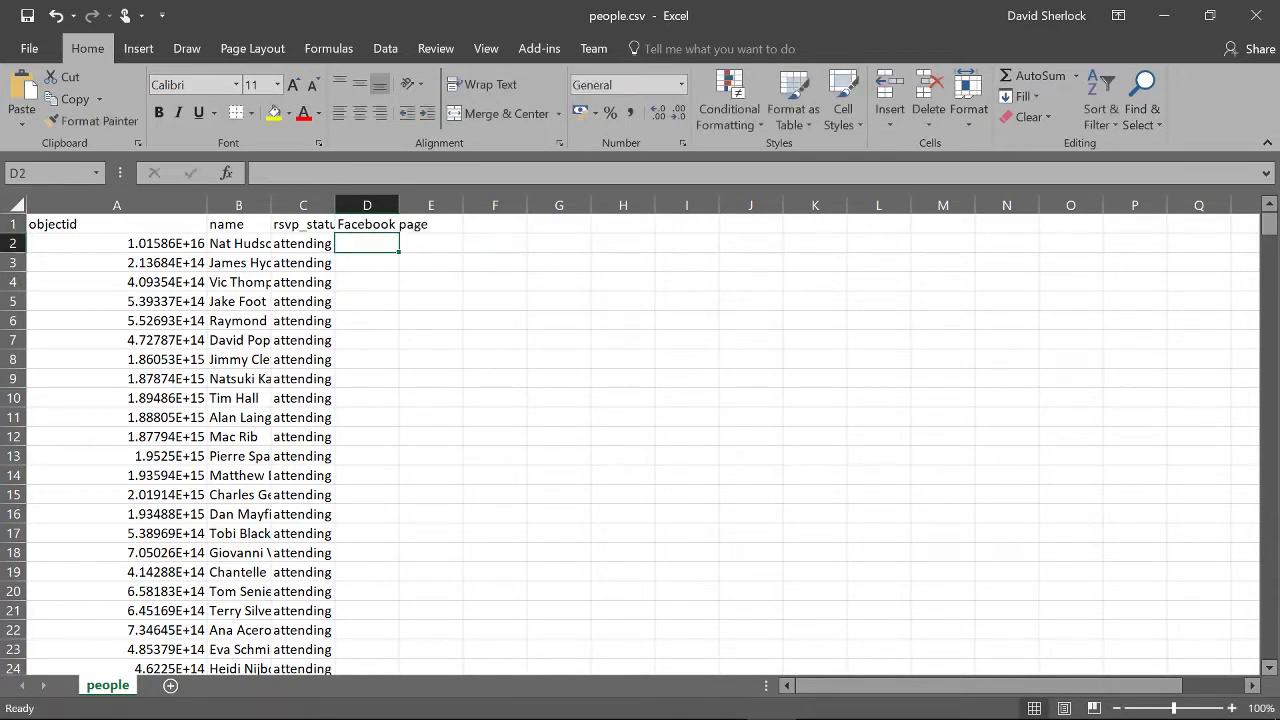
click(147, 244)
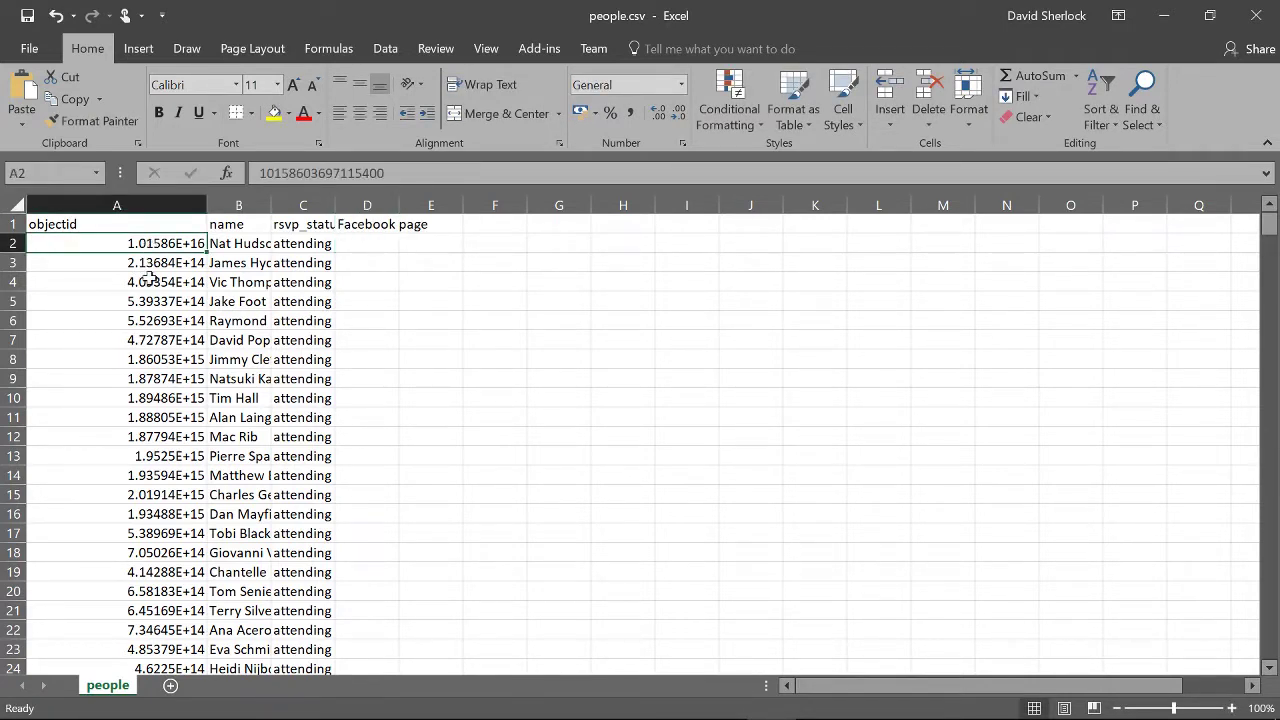
click(148, 282)
click(147, 340)
click(146, 437)
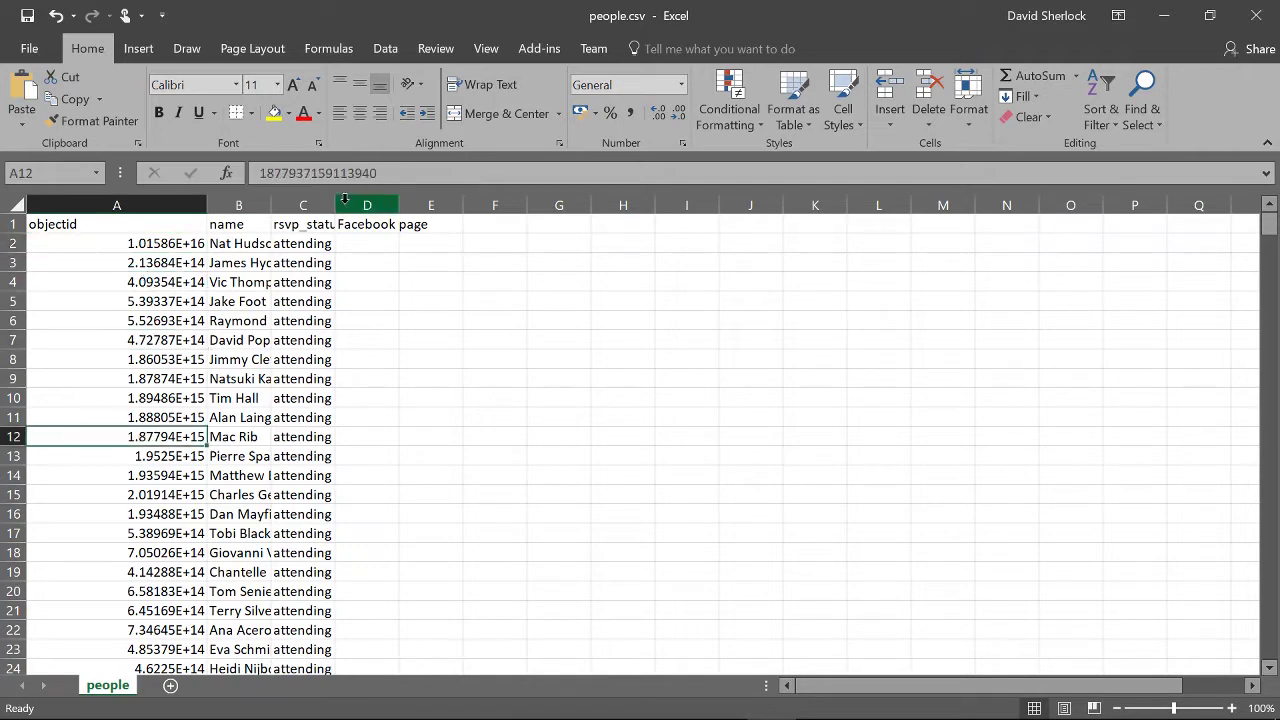
double_click(365, 173)
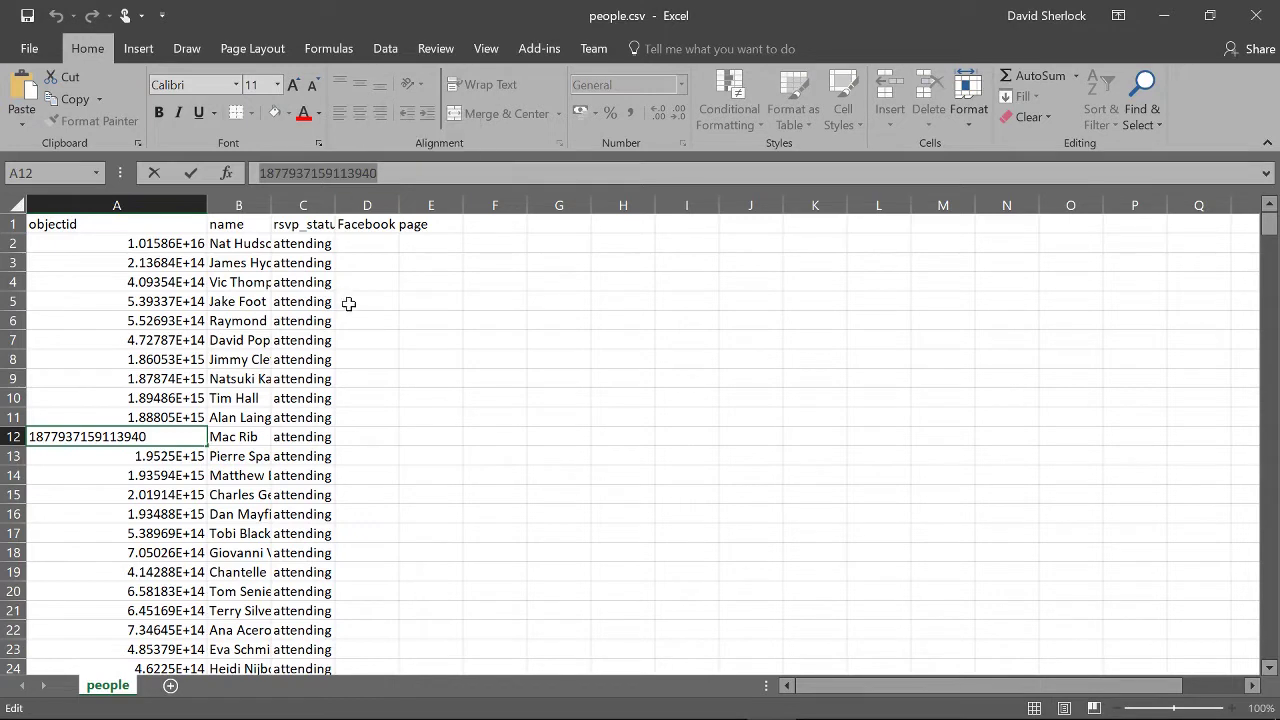
click(114, 262)
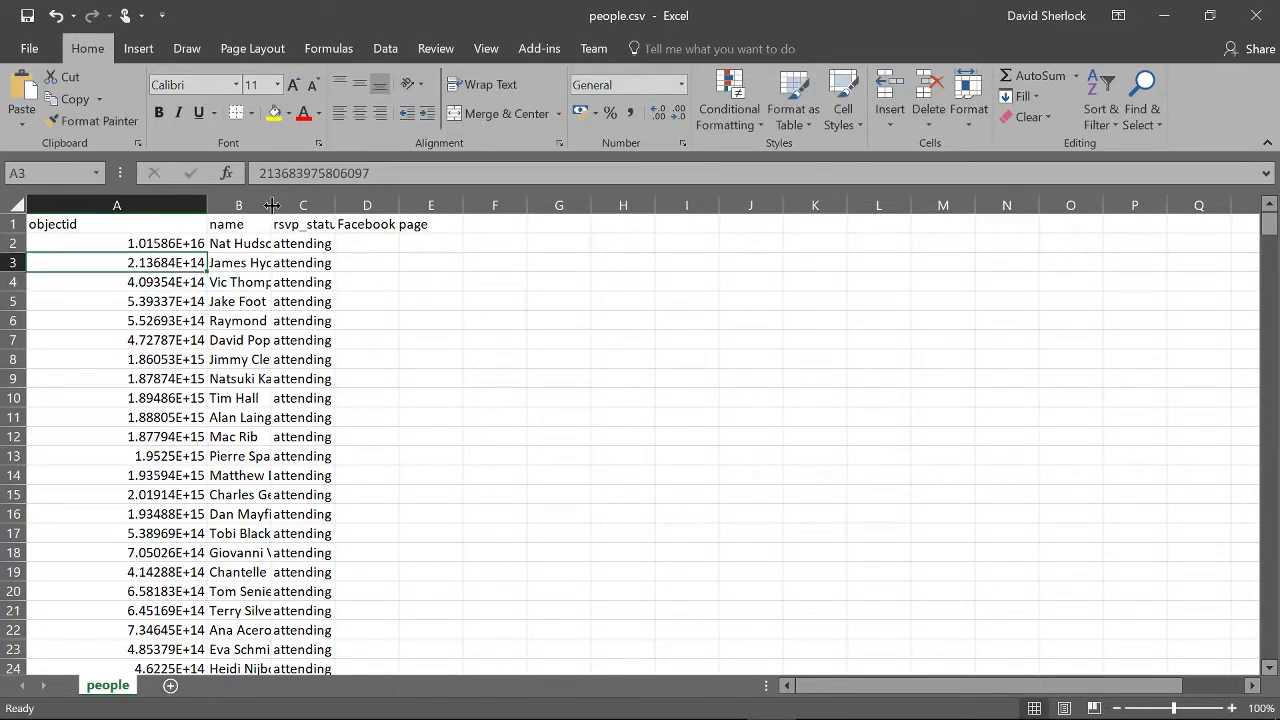
drag(271, 205, 360, 207)
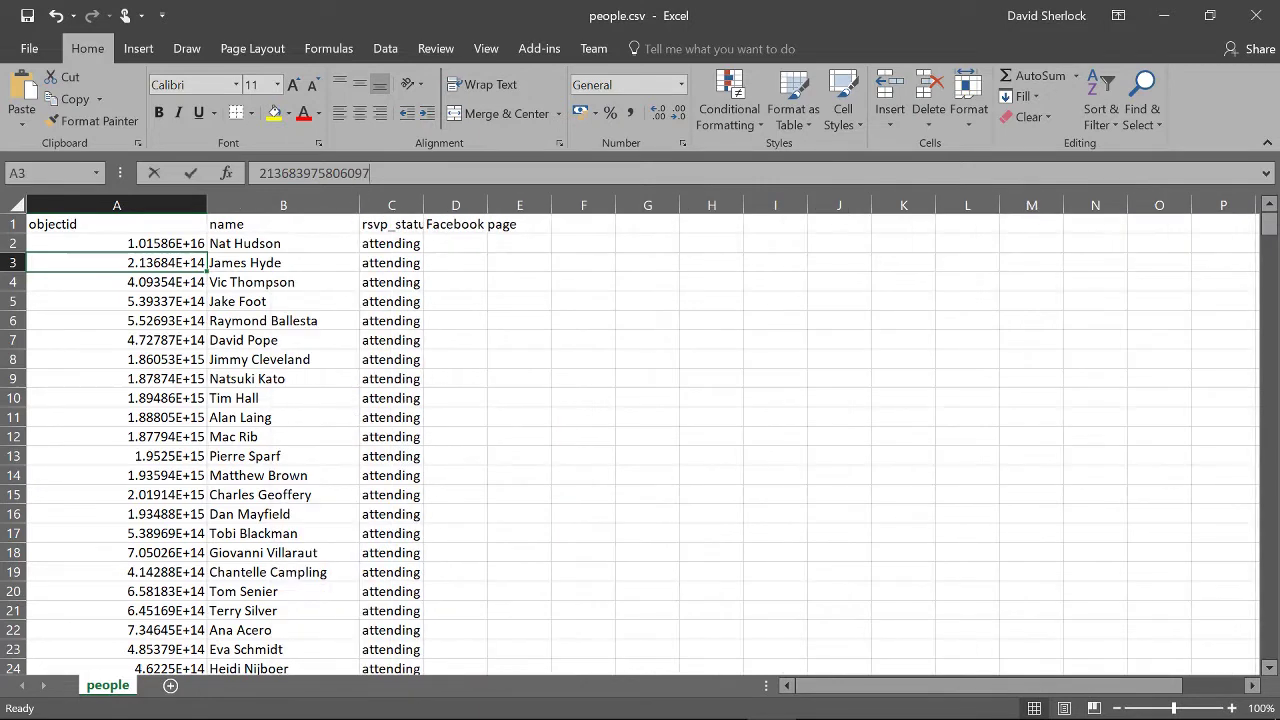
click(370, 173)
click(370, 173)
key(ctrl+a)
key(ctrl+c)
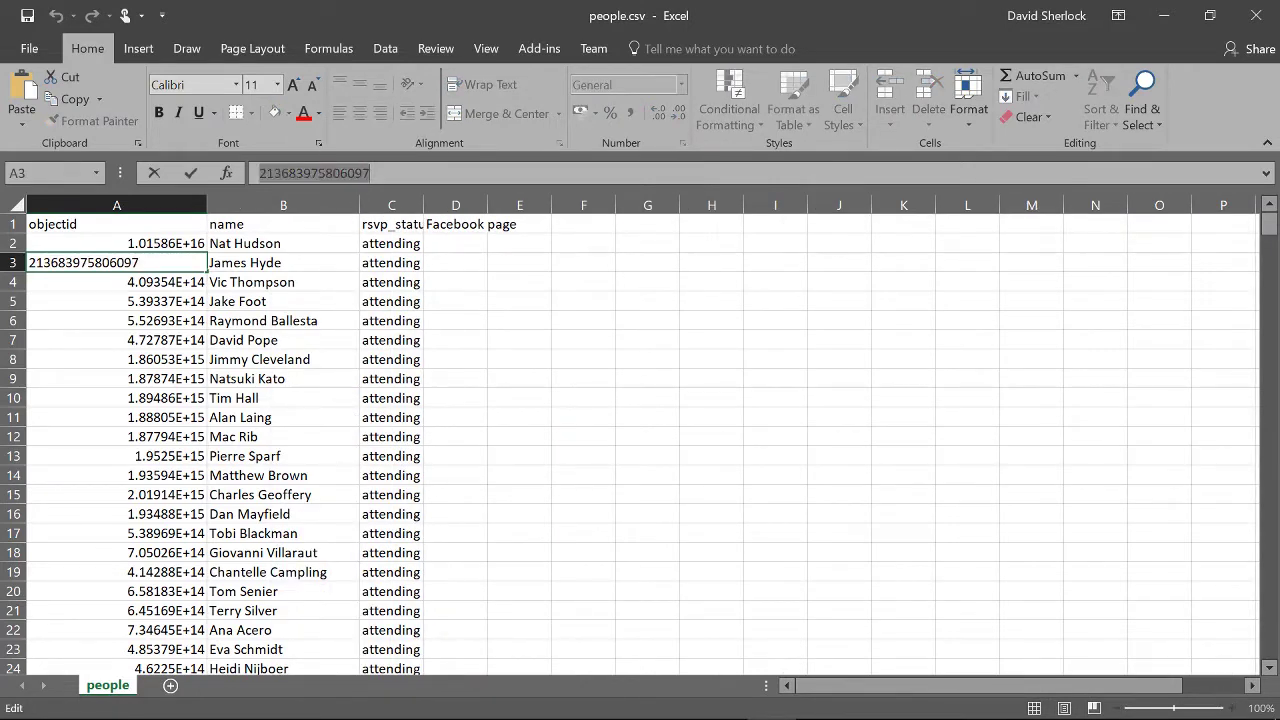
mouse_move(377, 715)
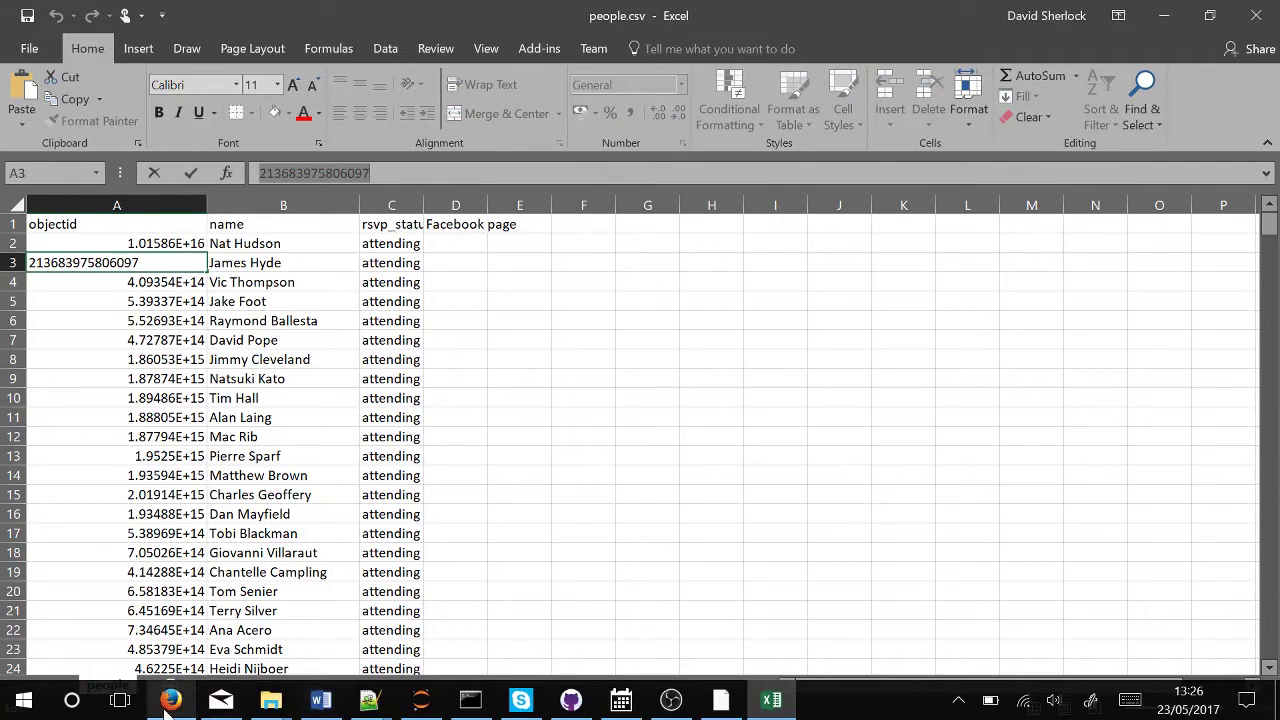
click(170, 700)
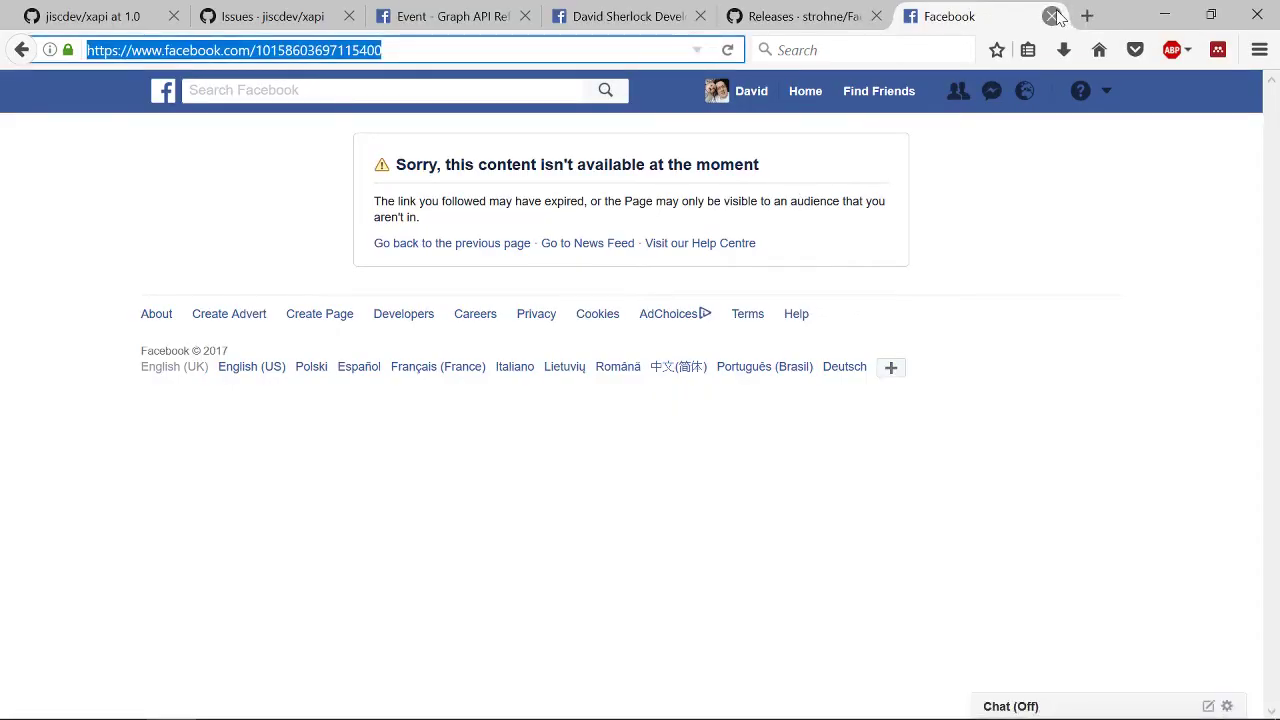
click(1086, 17)
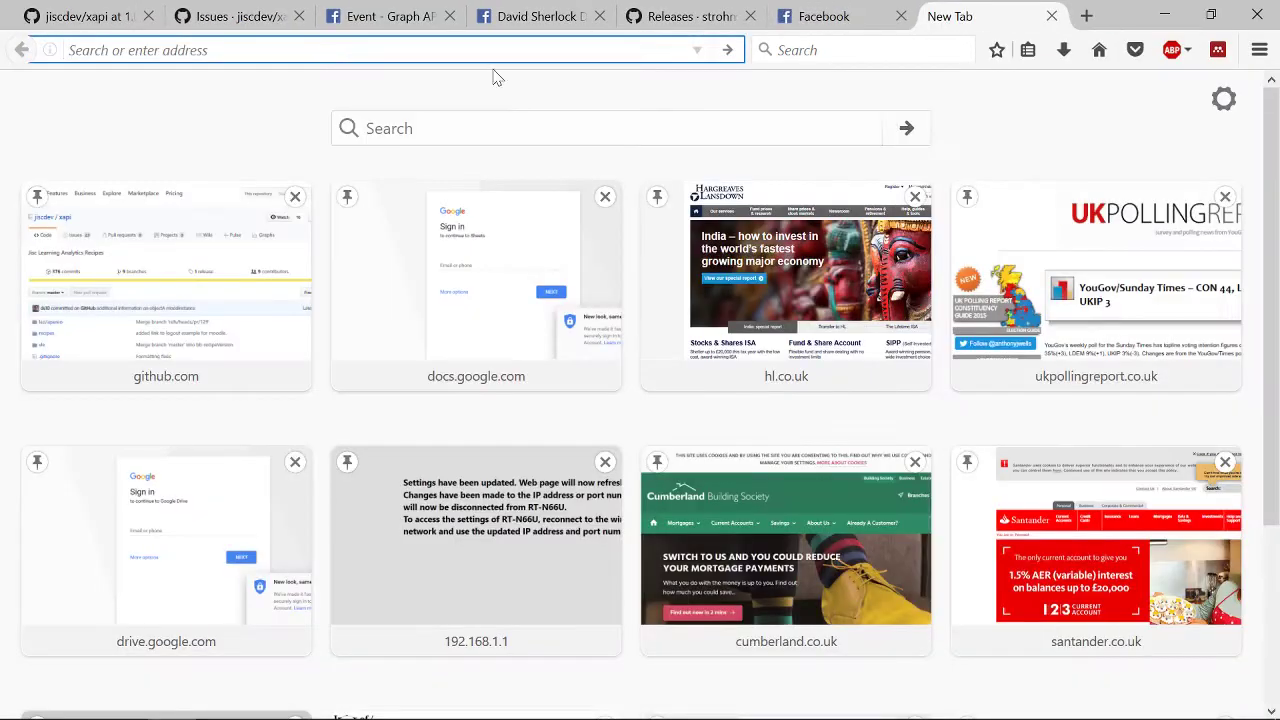
text(faceboo)
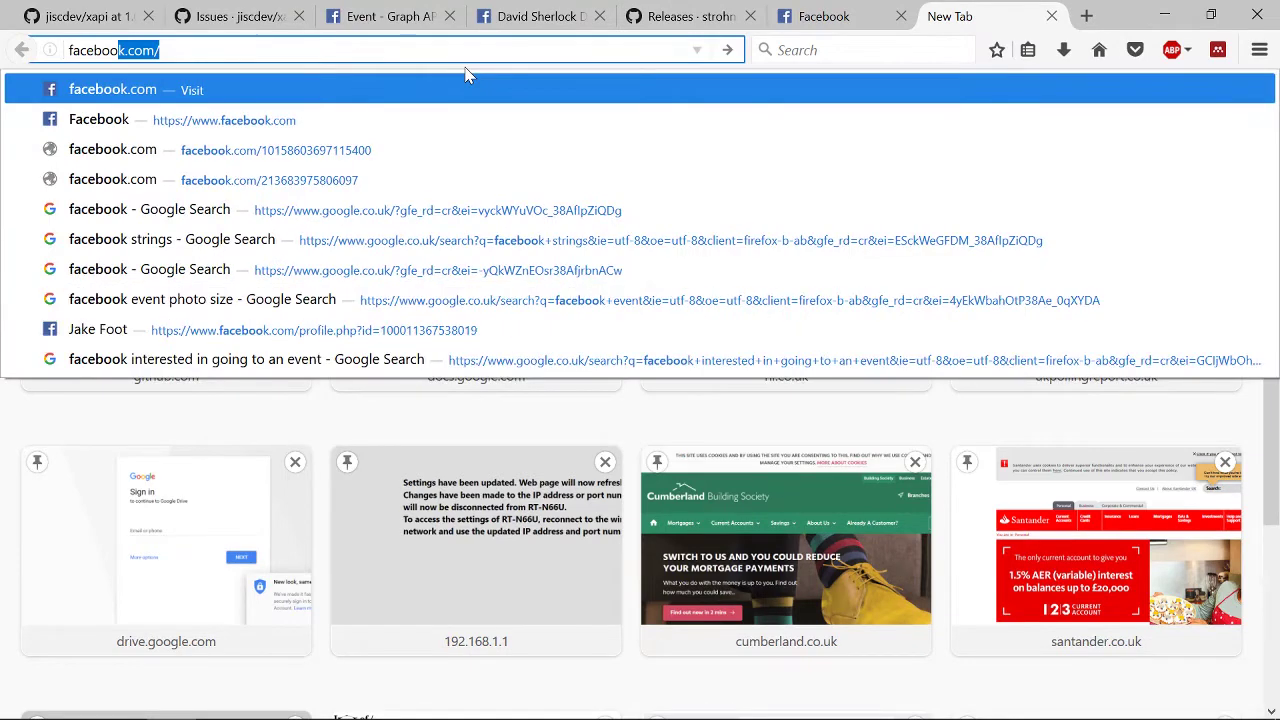
text(k.com)
key(ctrl+v)
click(154, 50)
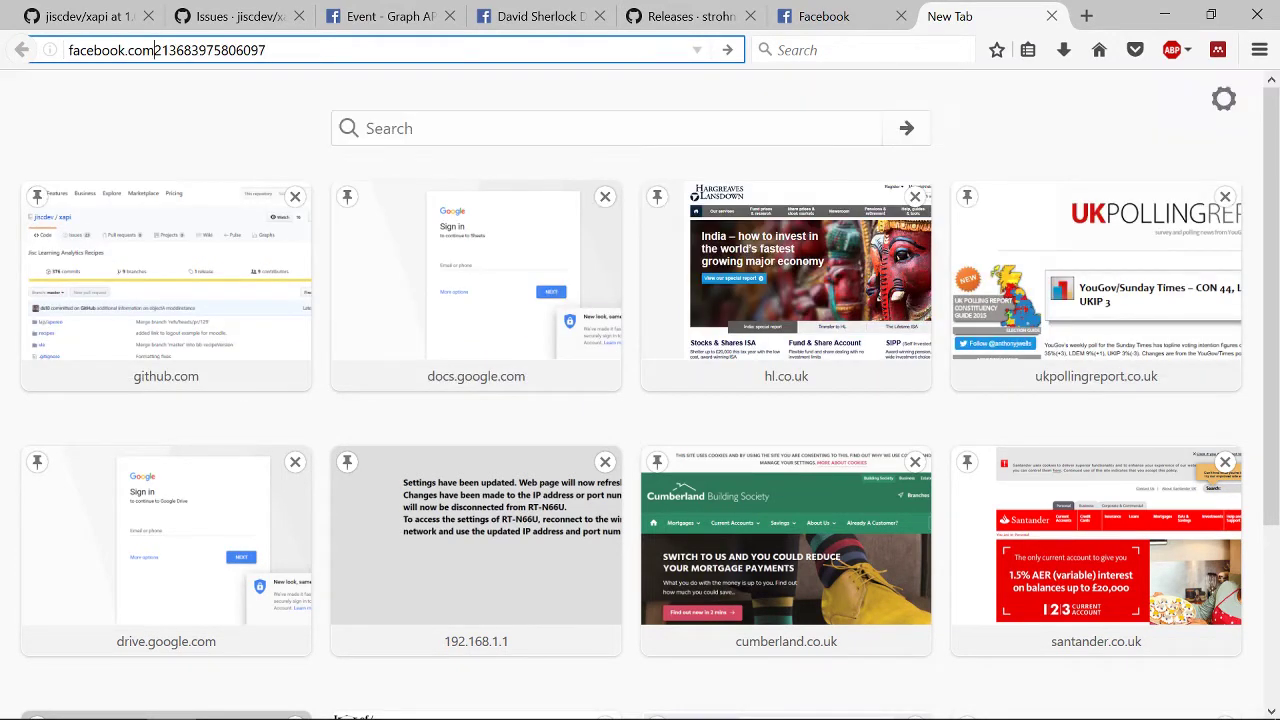
text(/)
key(Return)
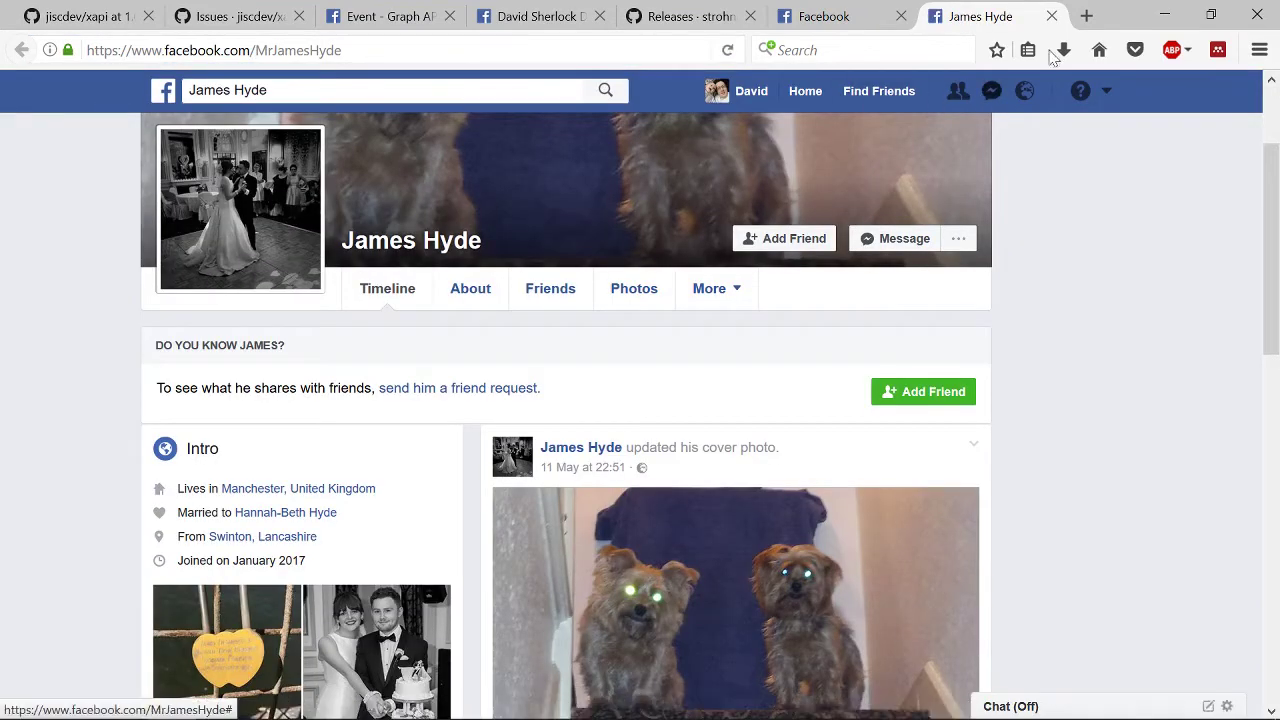
click(1052, 17)
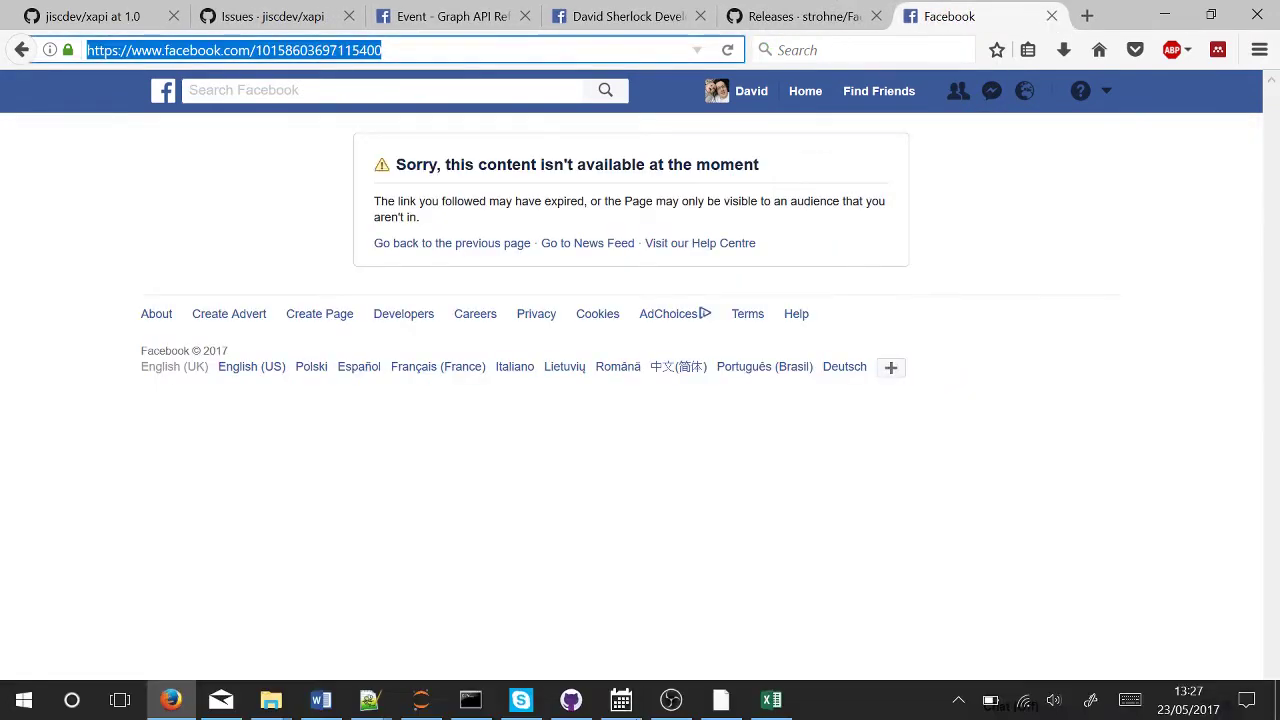
click(771, 699)
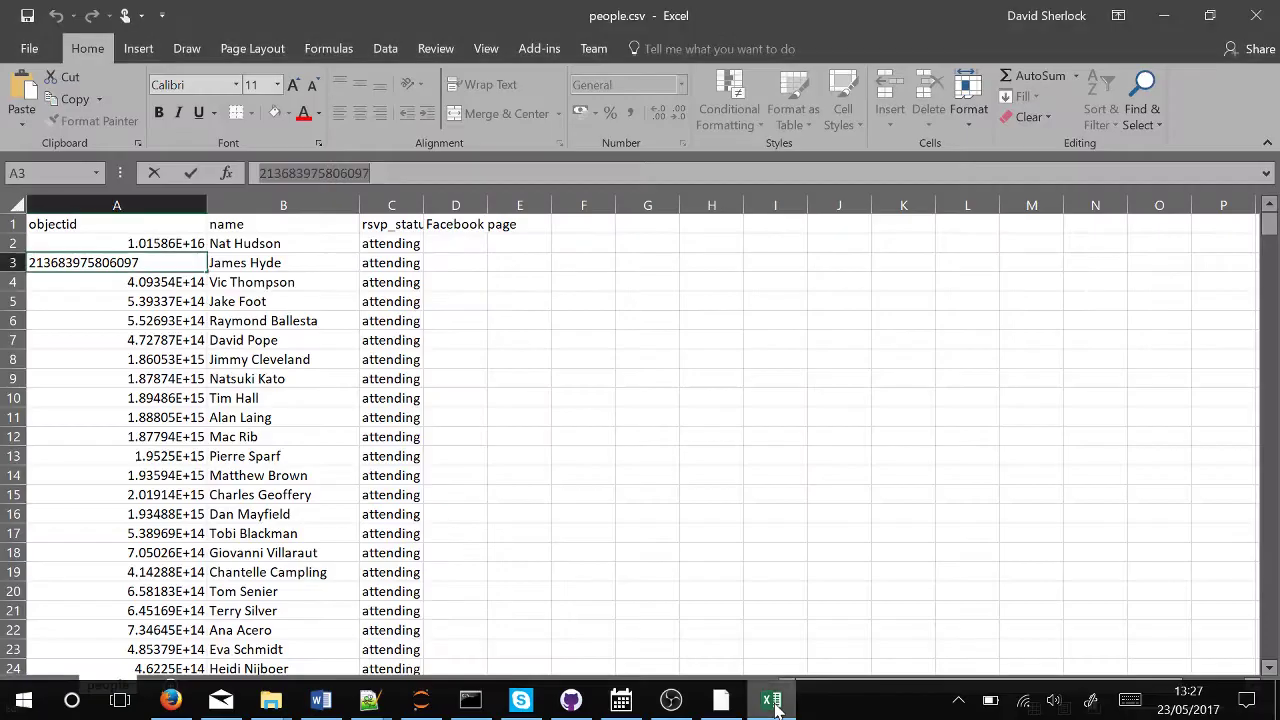
click(460, 248)
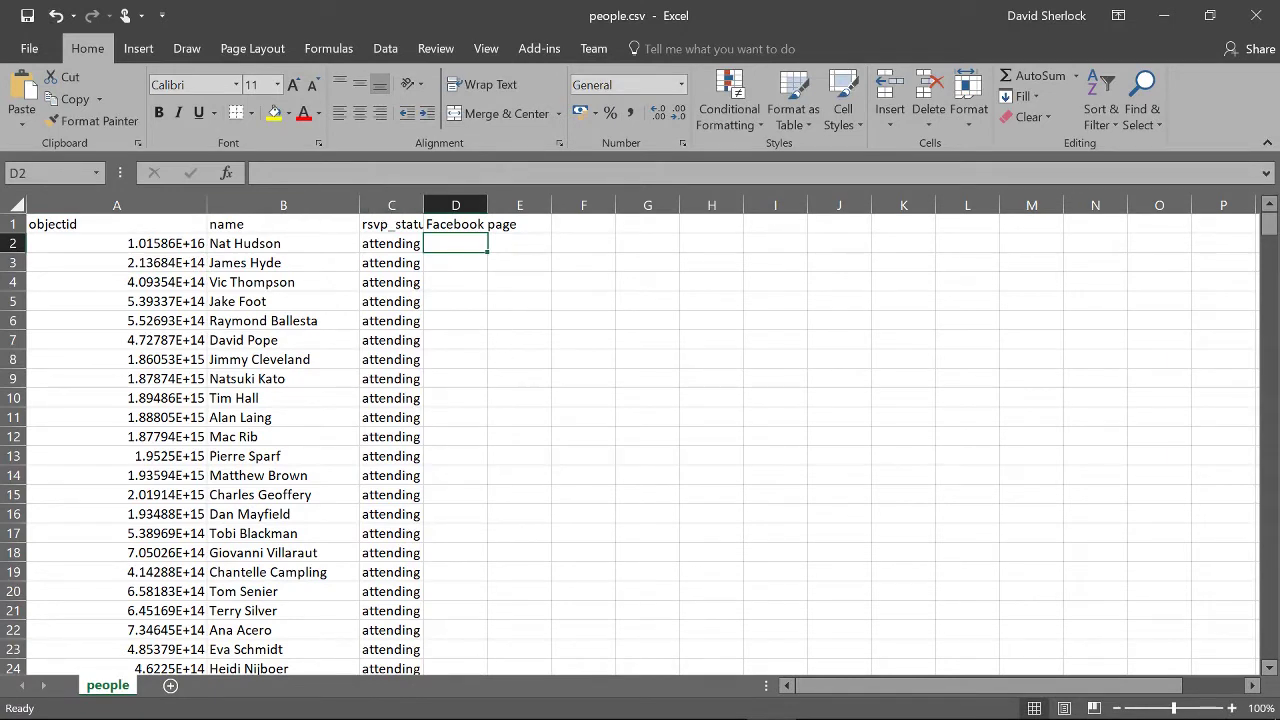
key(F2)
text(=("http:)
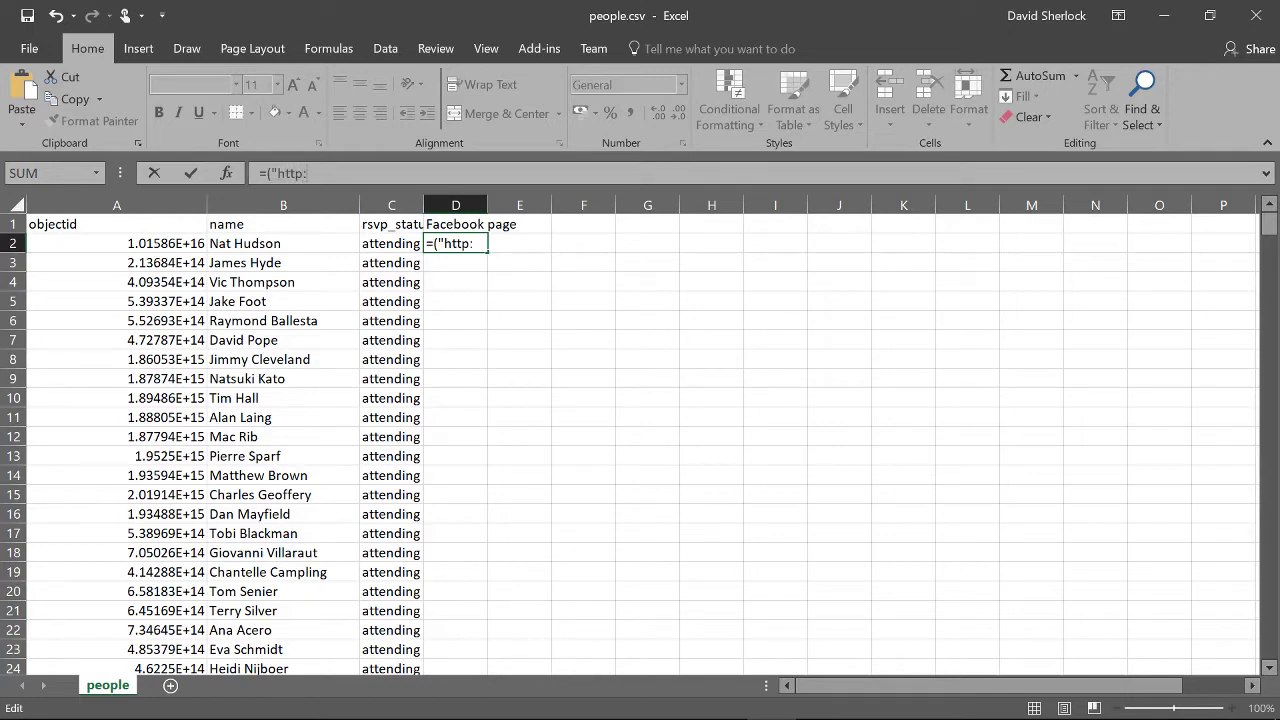
text(www.facebook.com)
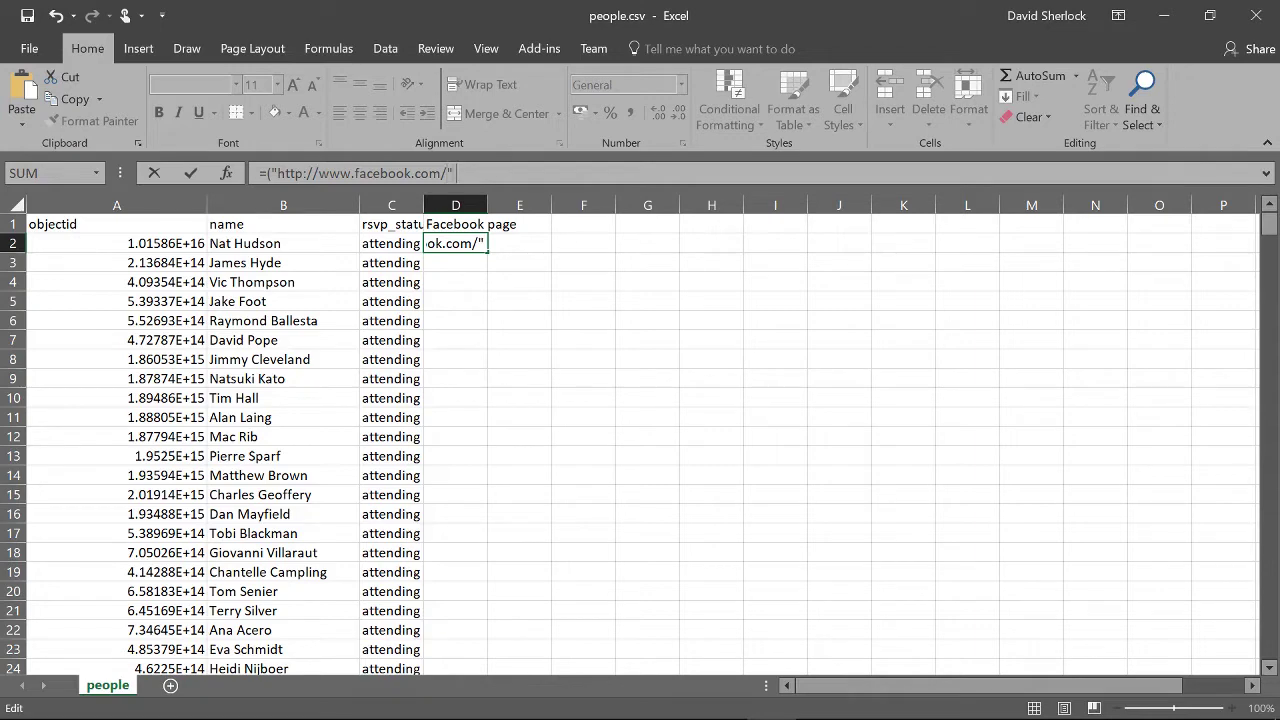
text(/" &)
text(a)
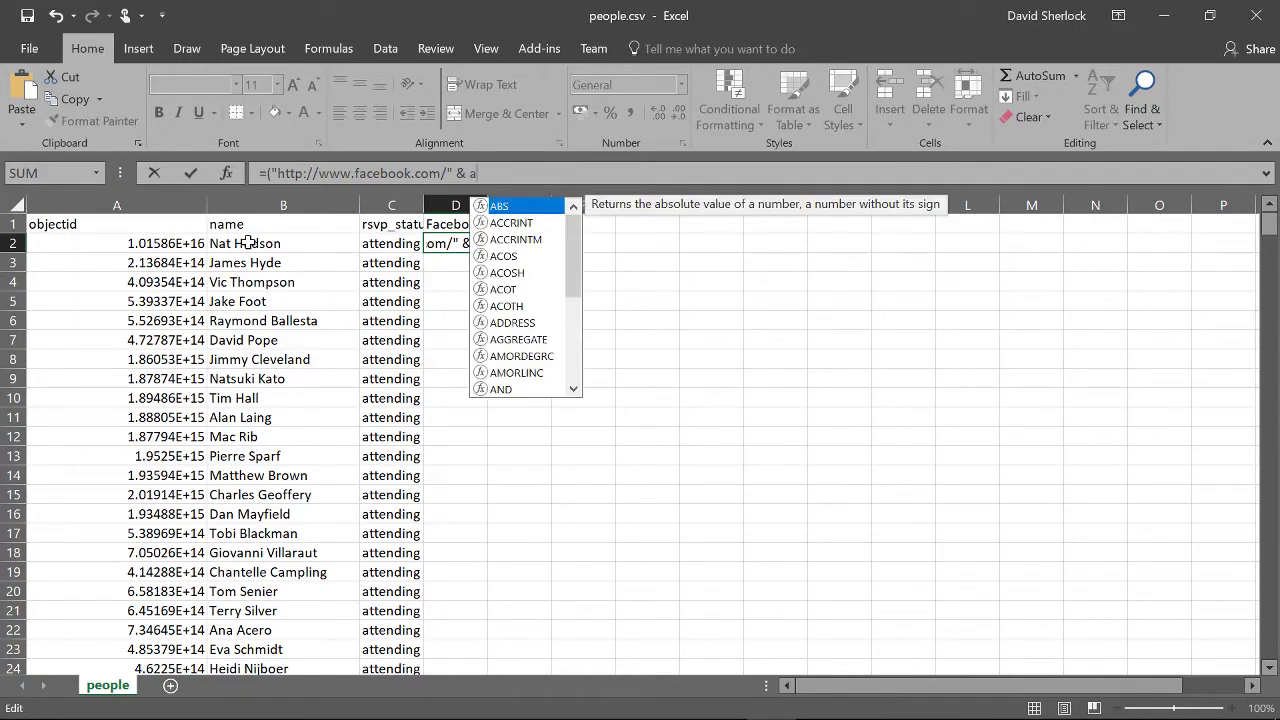
text(2)
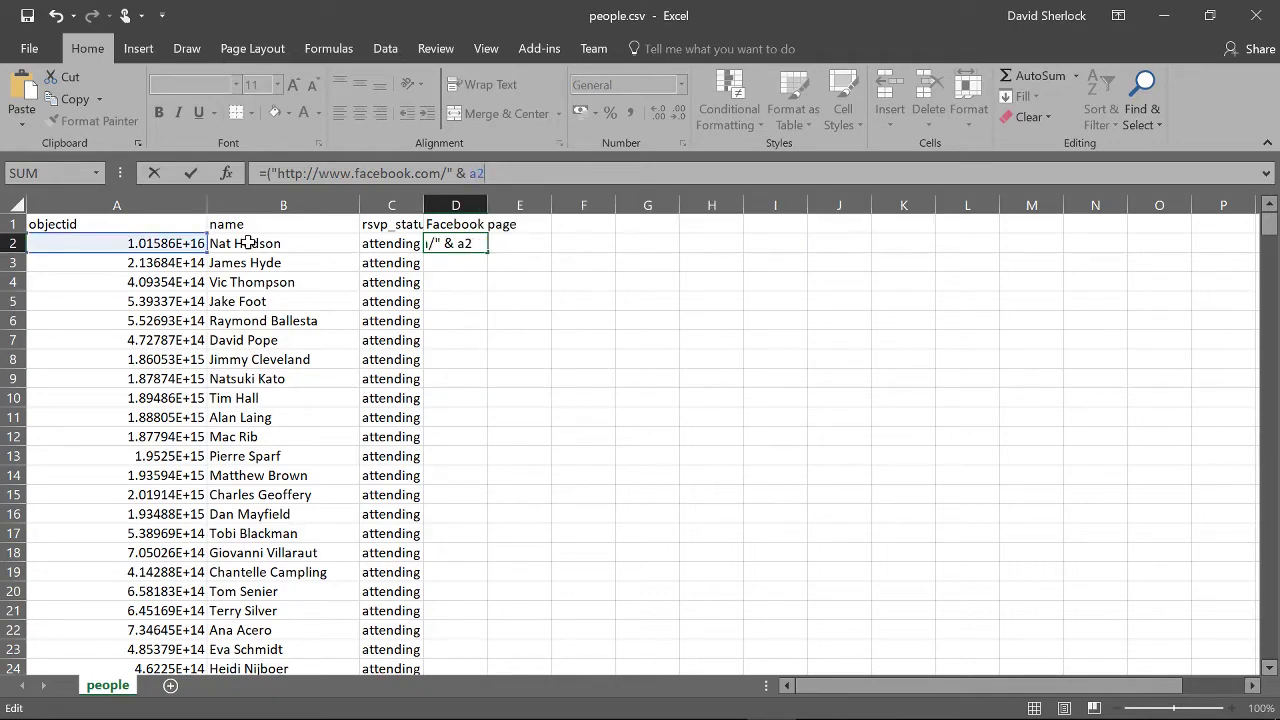
key(Return)
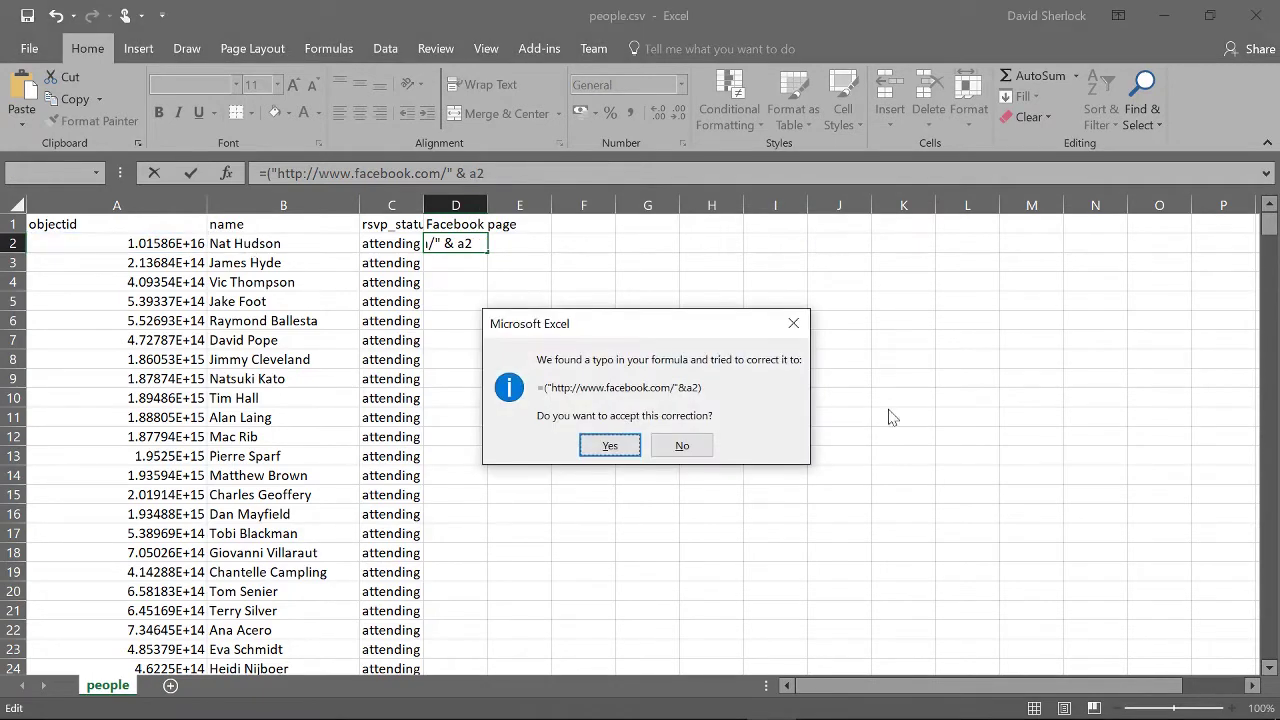
click(607, 445)
click(463, 240)
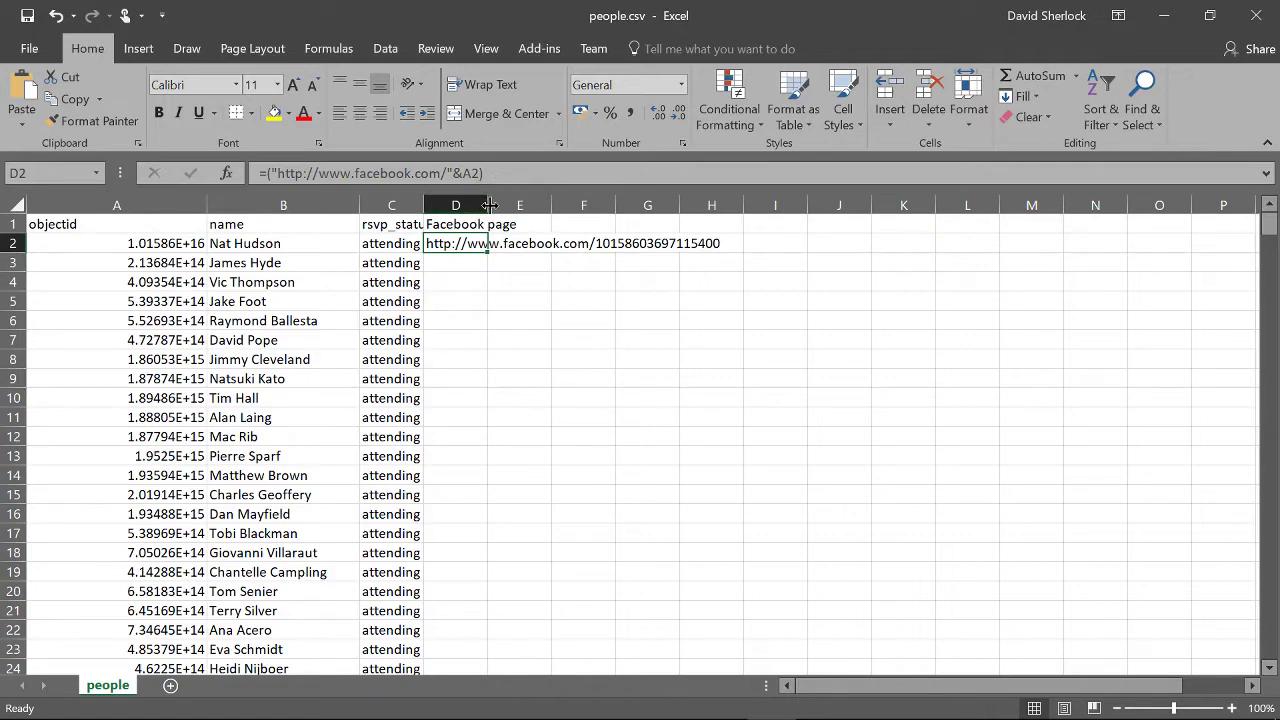
Fill the URL formula down column D for all attendees, widening columns D and C.
drag(486, 210, 787, 207)
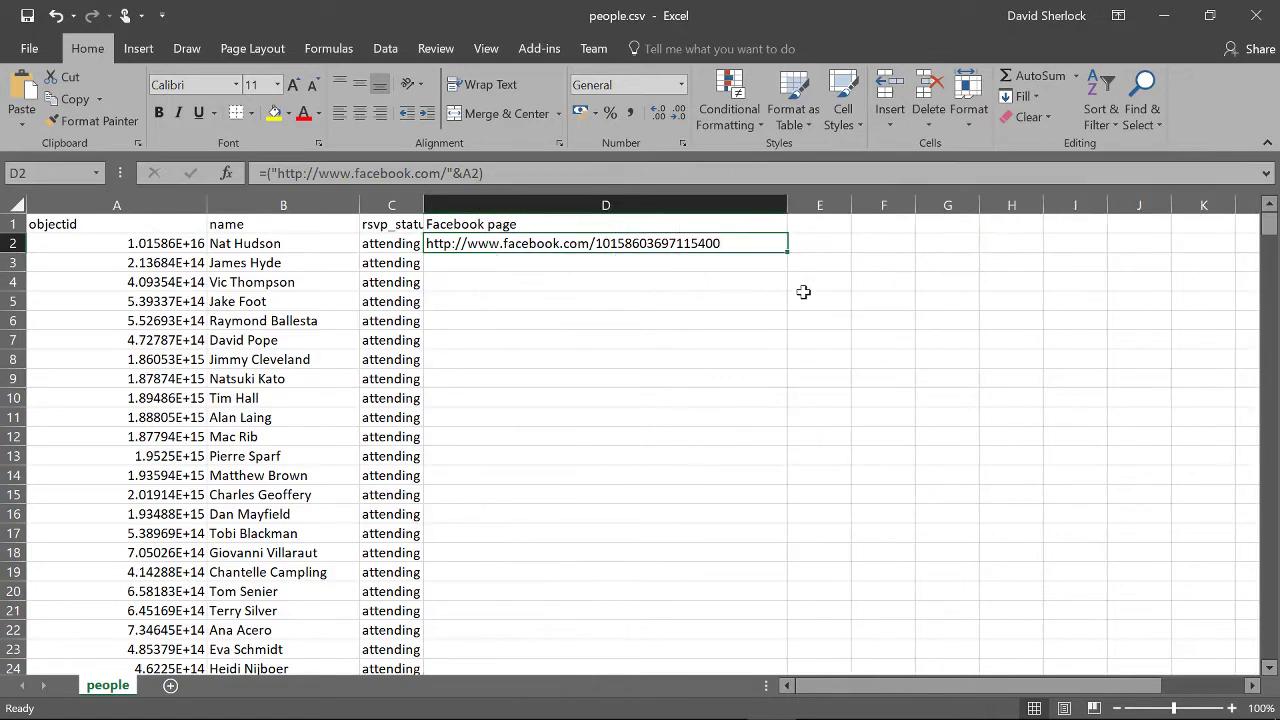
double_click(786, 253)
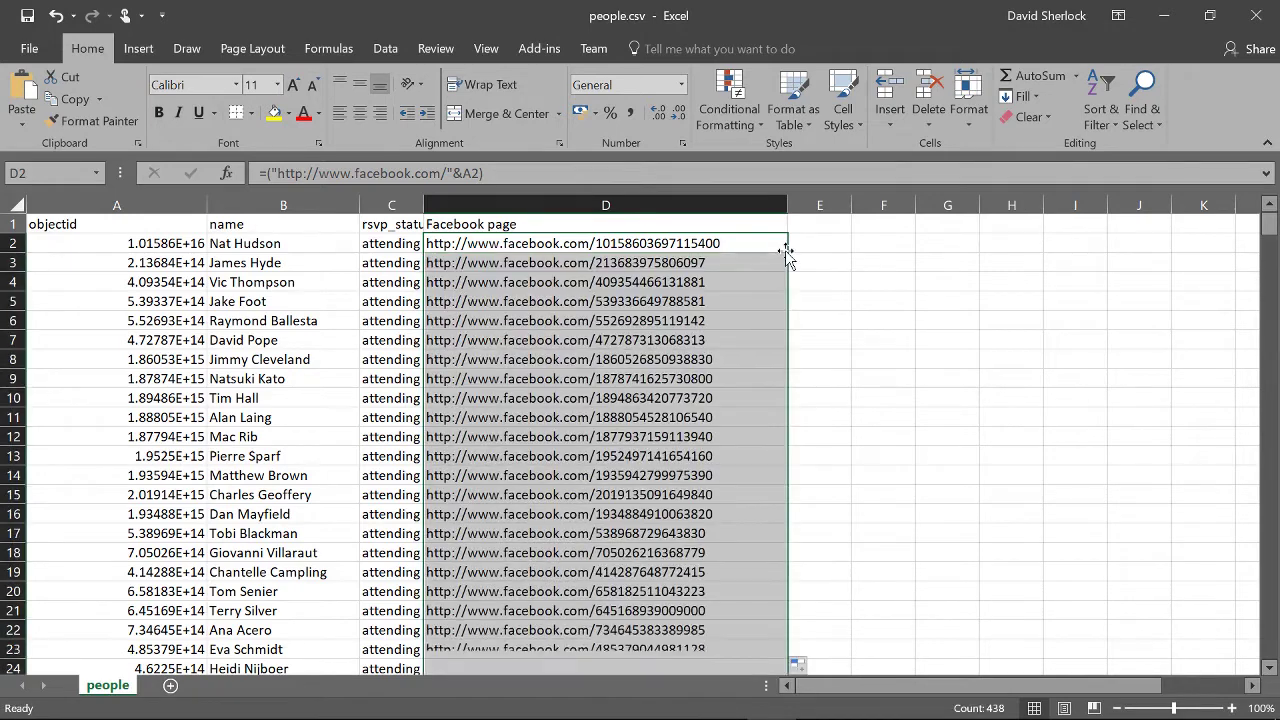
click(883, 356)
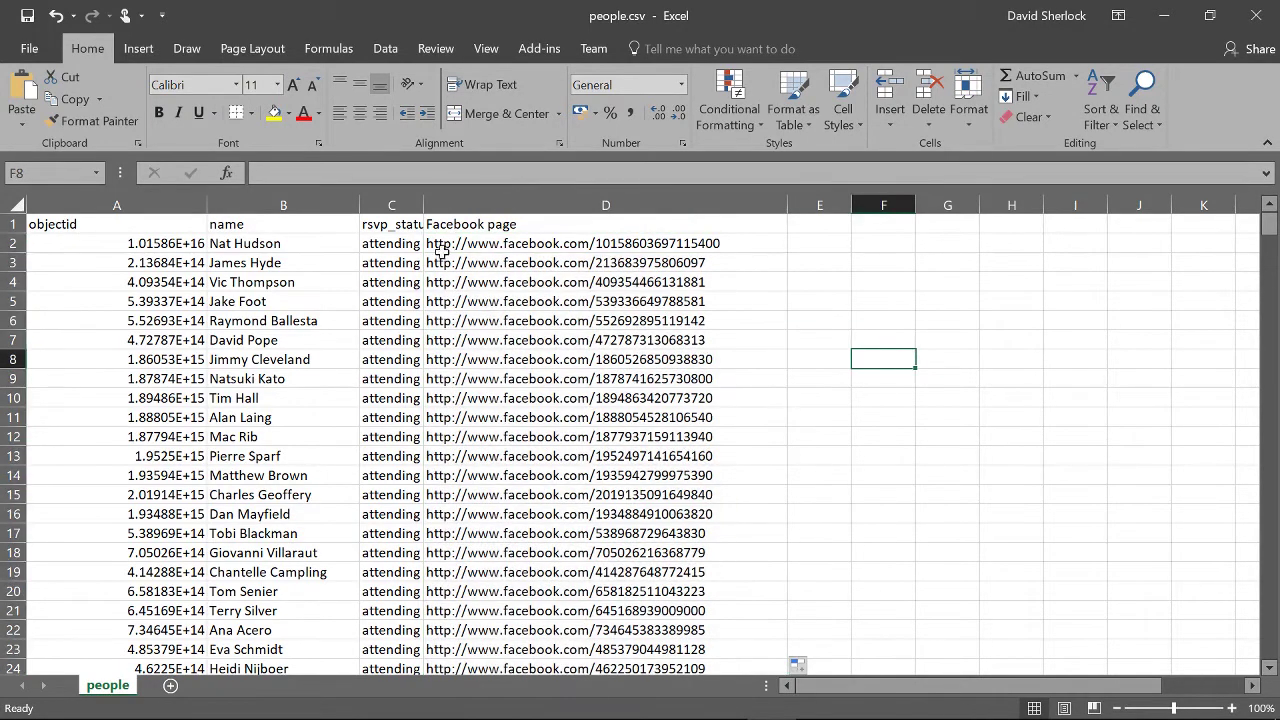
drag(421, 210, 511, 207)
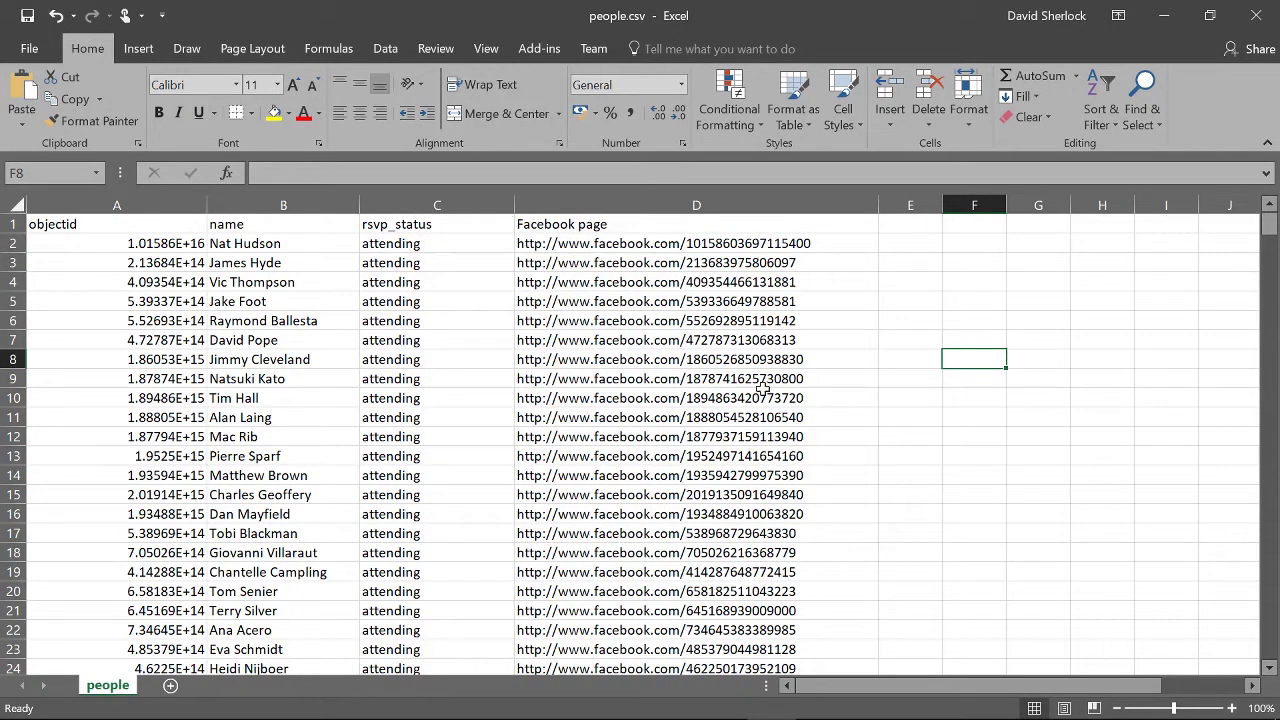
click(686, 350)
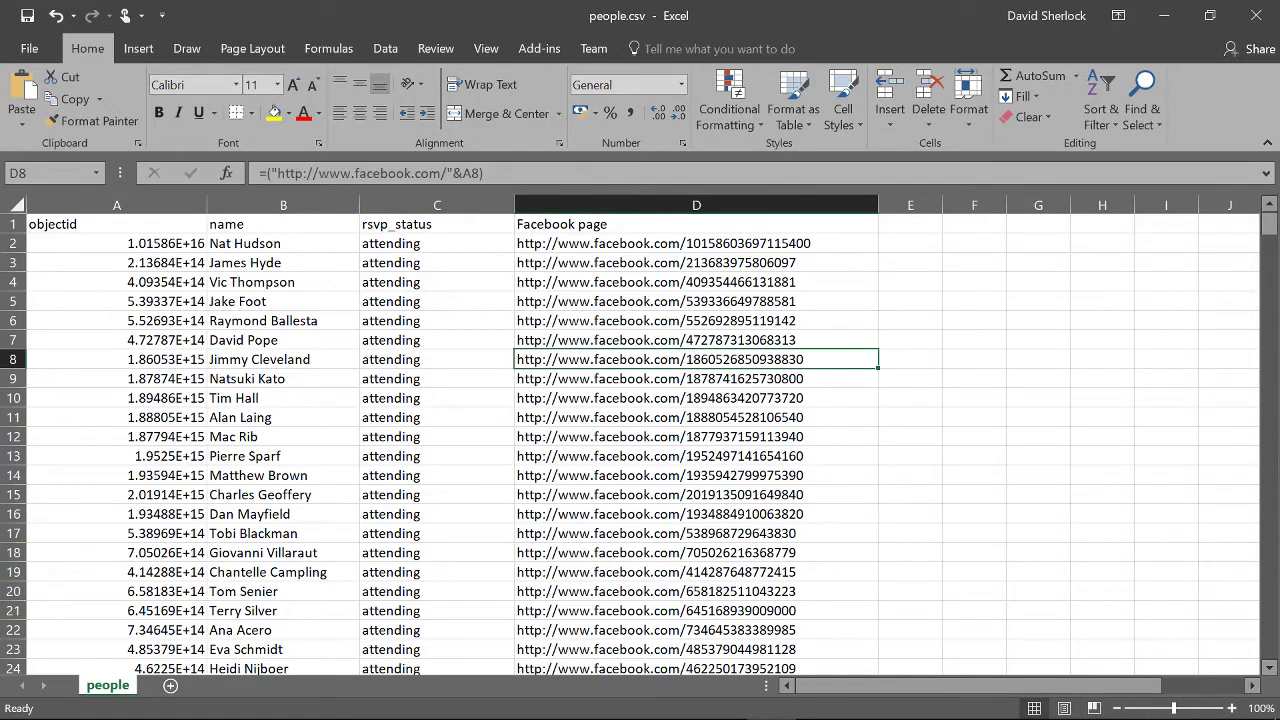
drag(484, 173, 205, 165)
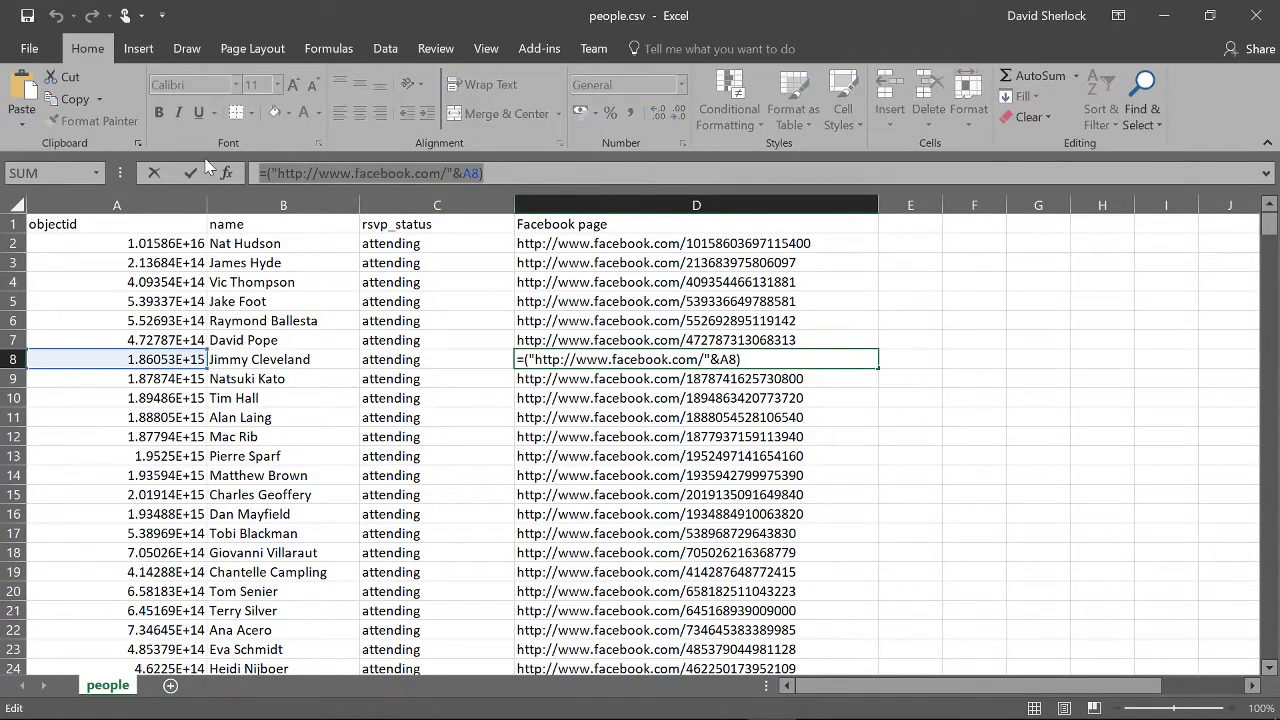
click(1028, 432)
Copy the Facebook page column into column E as plain URL values.
click(720, 199)
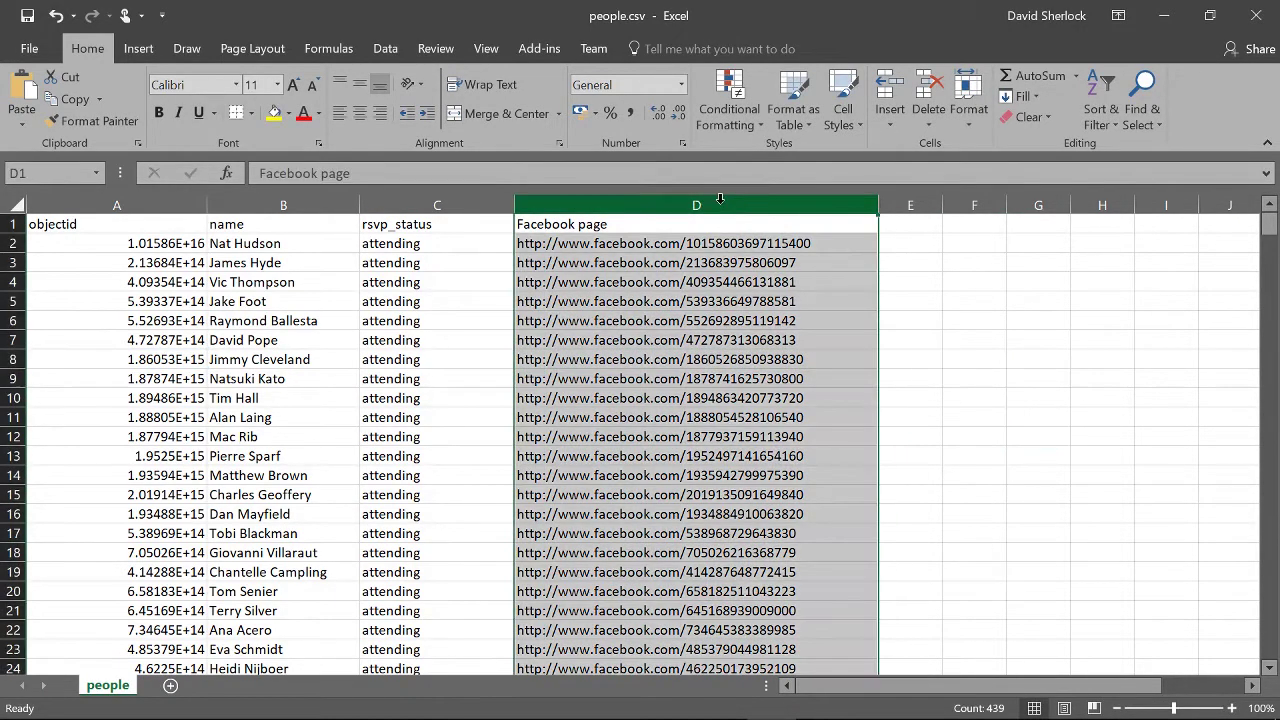
key(ctrl+c)
click(920, 195)
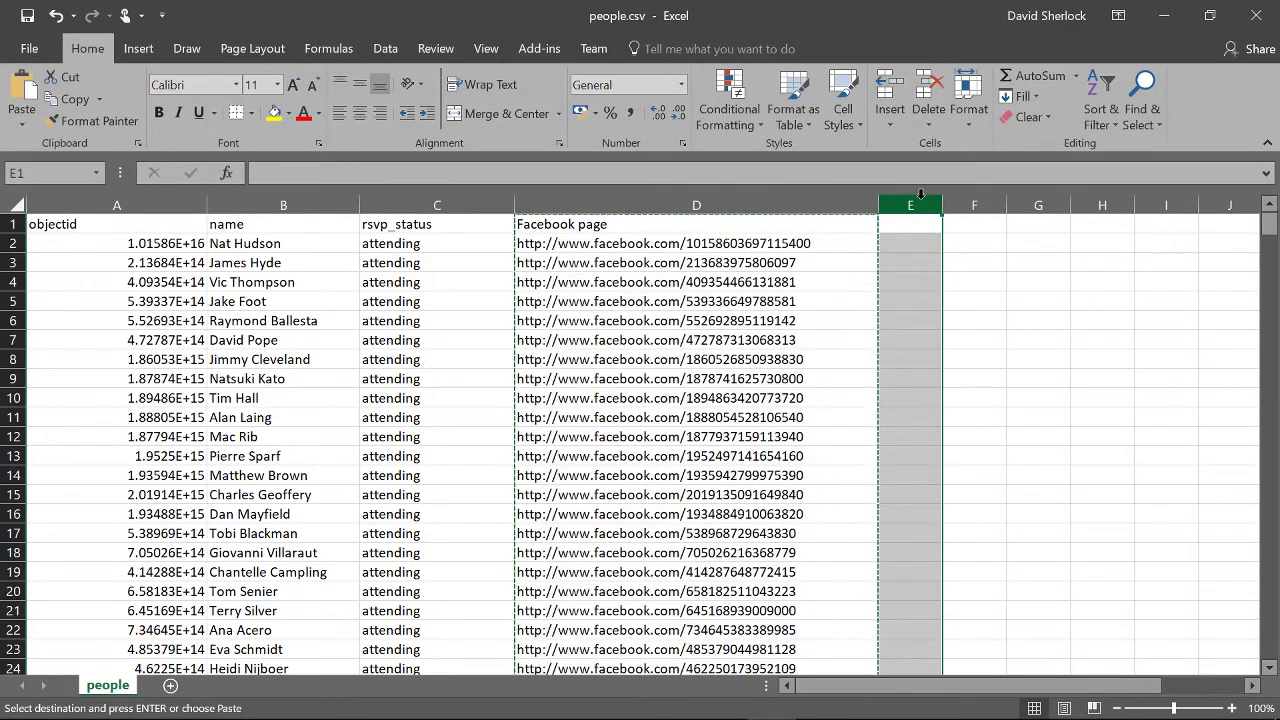
key(ctrl+v)
click(856, 226)
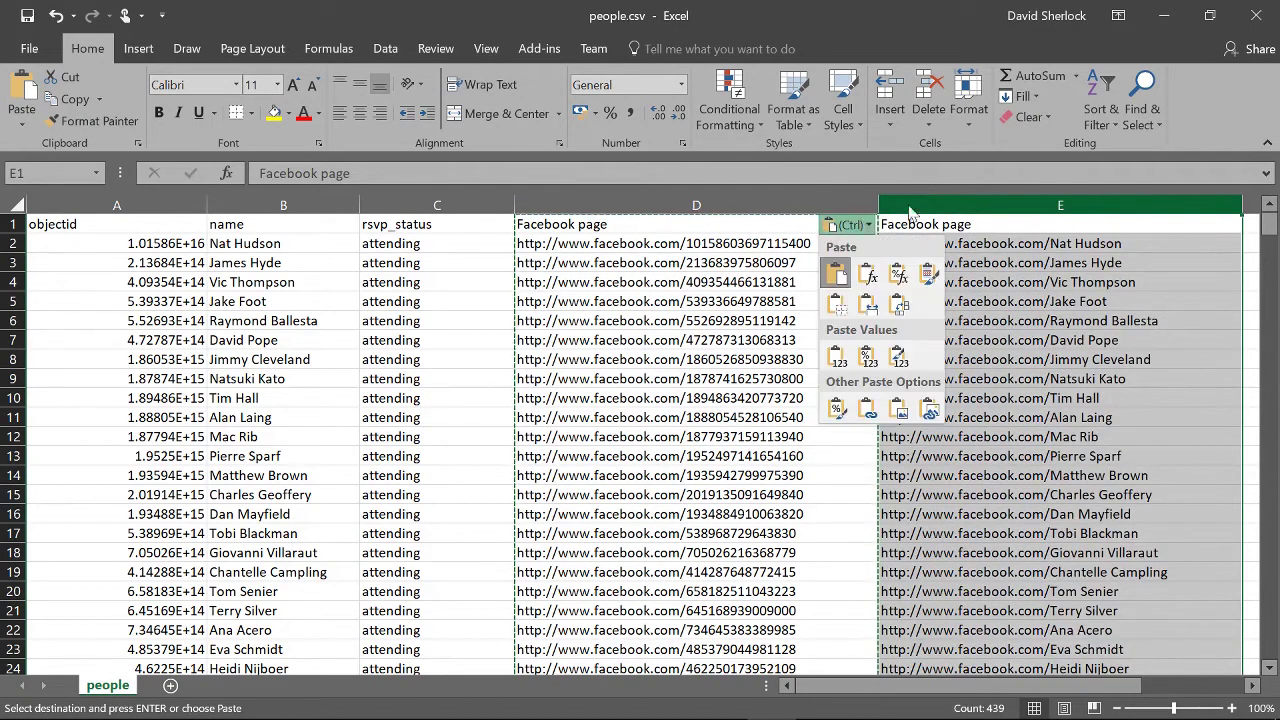
click(837, 360)
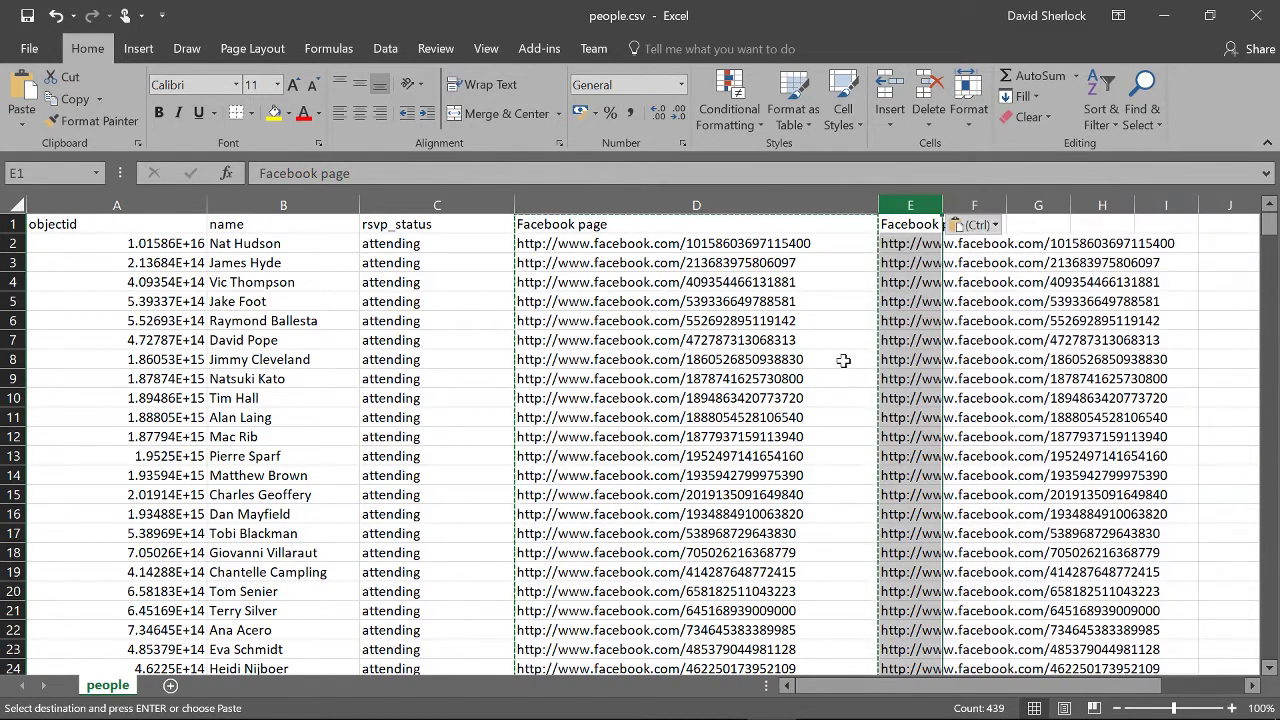
click(911, 306)
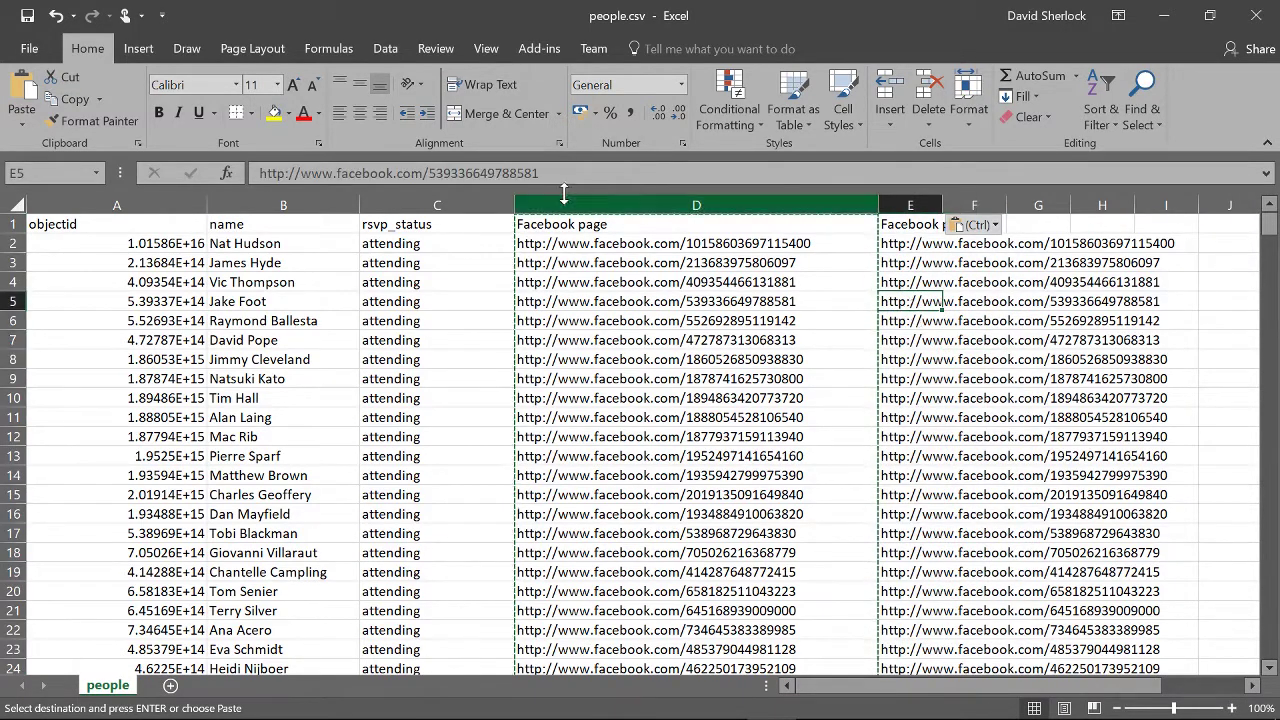
drag(545, 173, 235, 175)
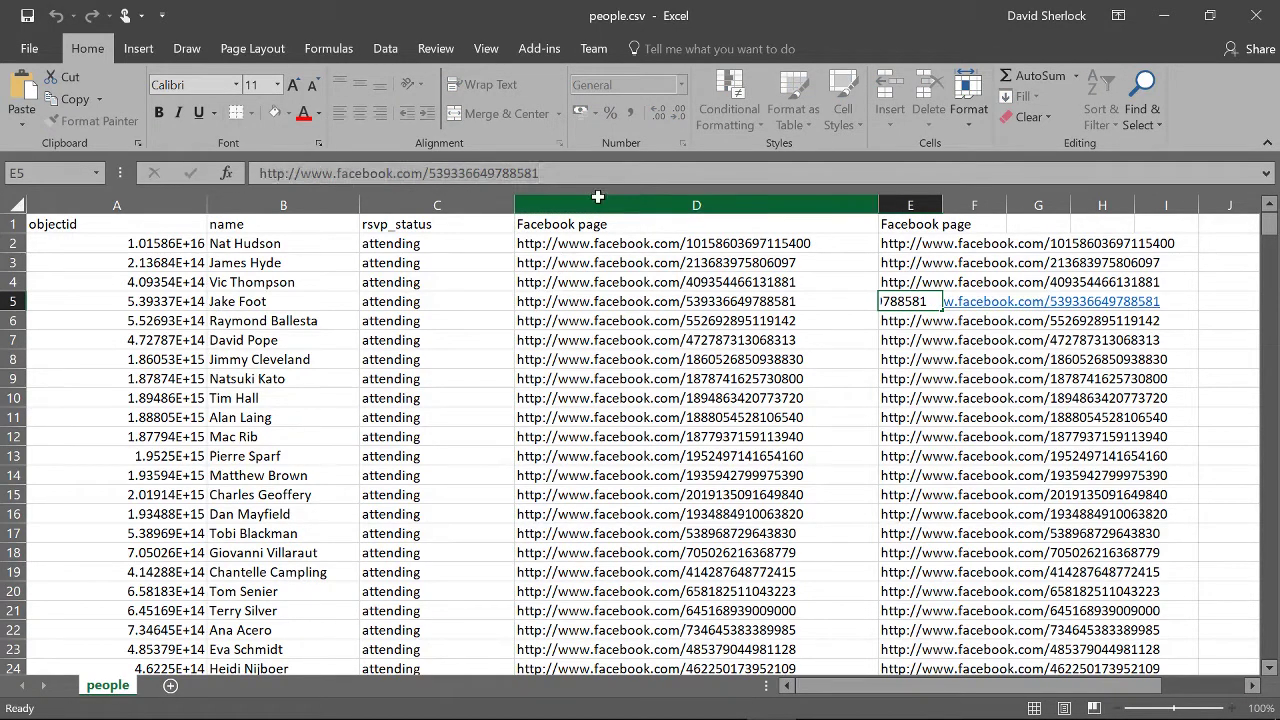
Delete the original formula column D.
click(595, 205)
right_click(598, 205)
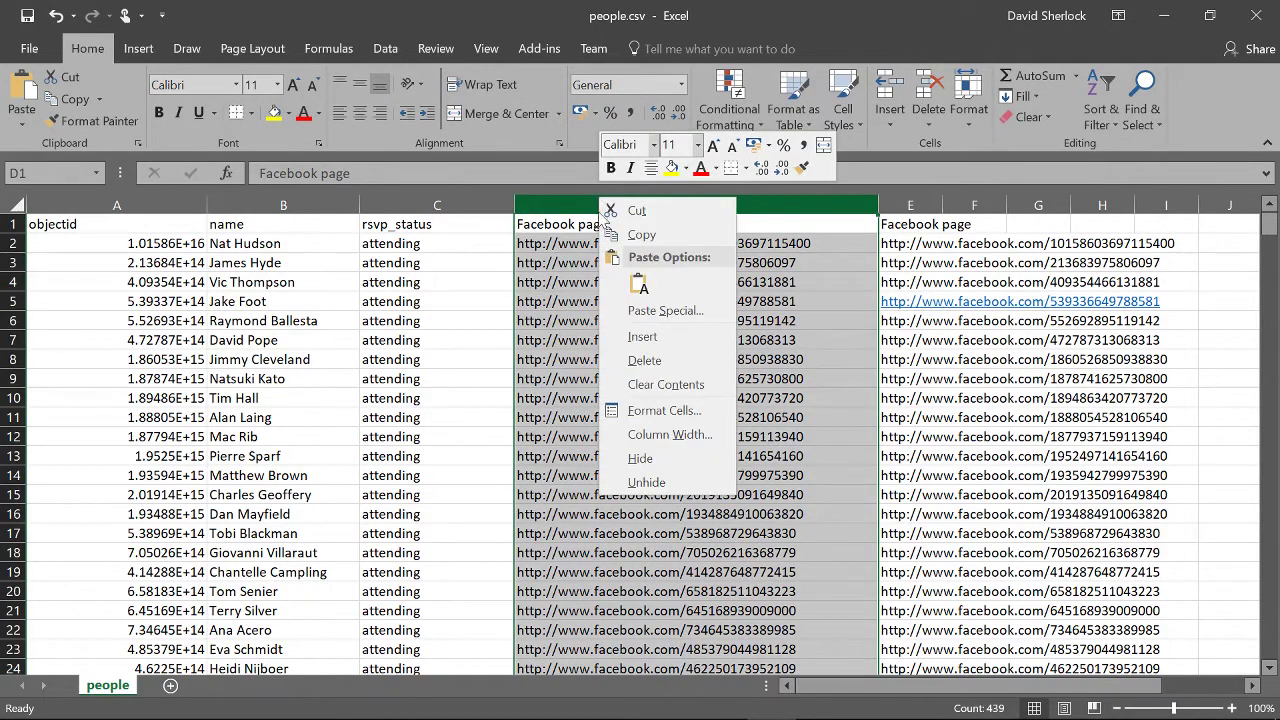
click(648, 362)
Select every fetched attendee node from first to last in Facepager and delete them.
mouse_move(704, 702)
click(826, 550)
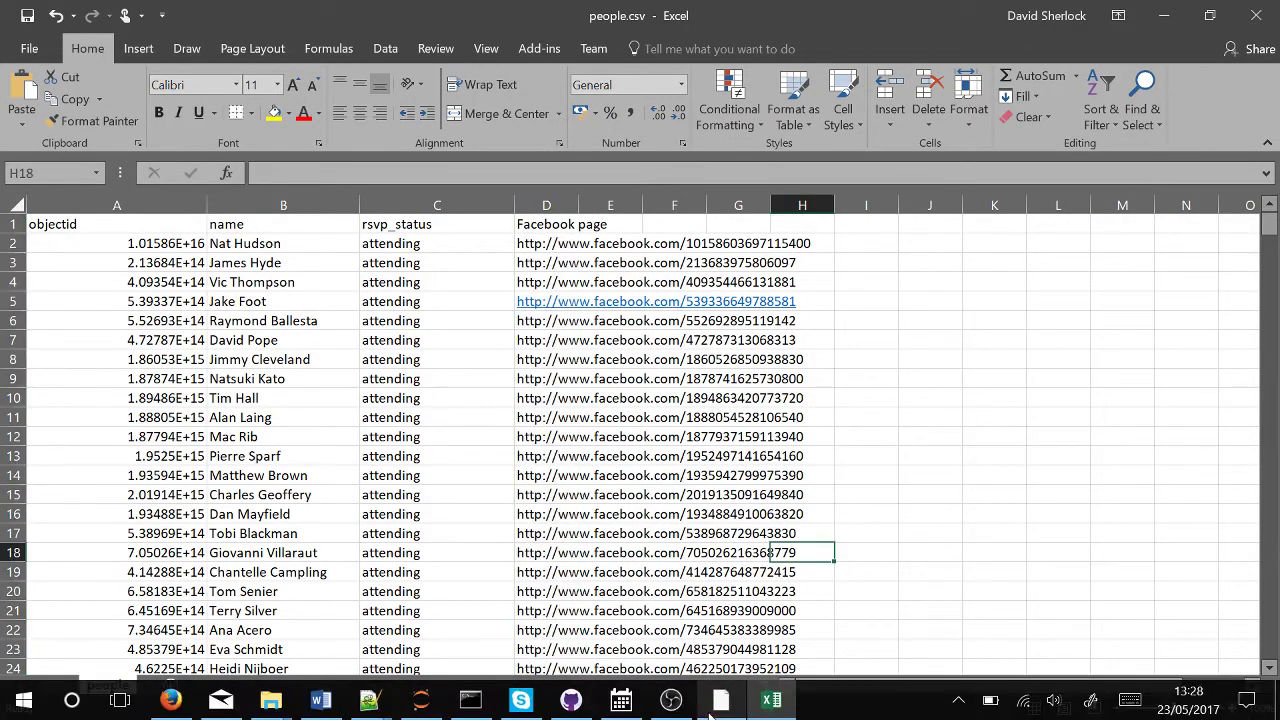
click(711, 707)
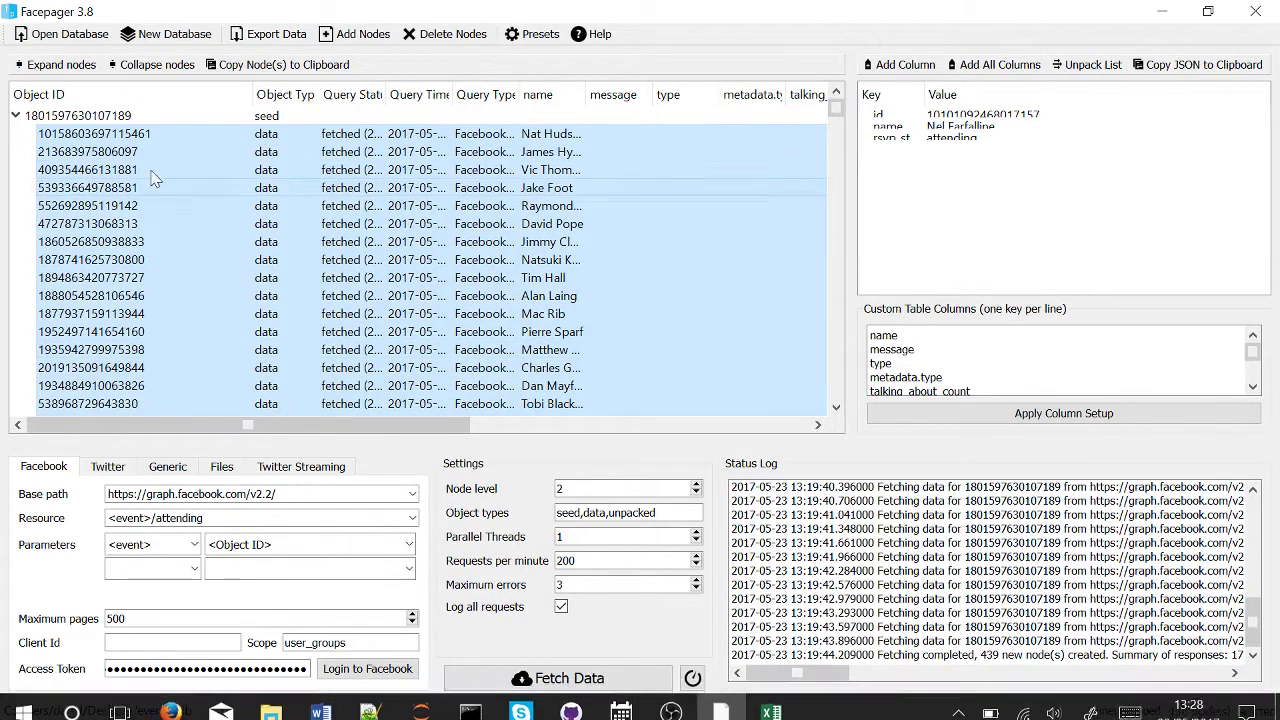
click(150, 139)
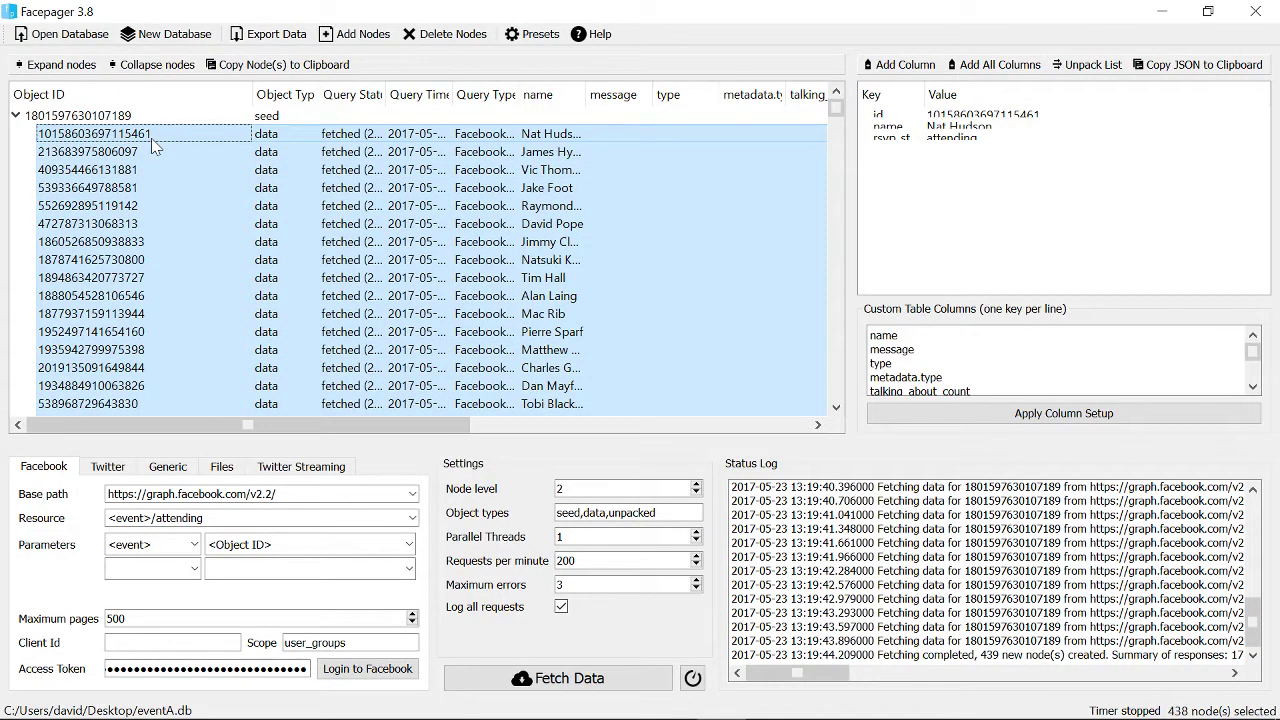
click(154, 141)
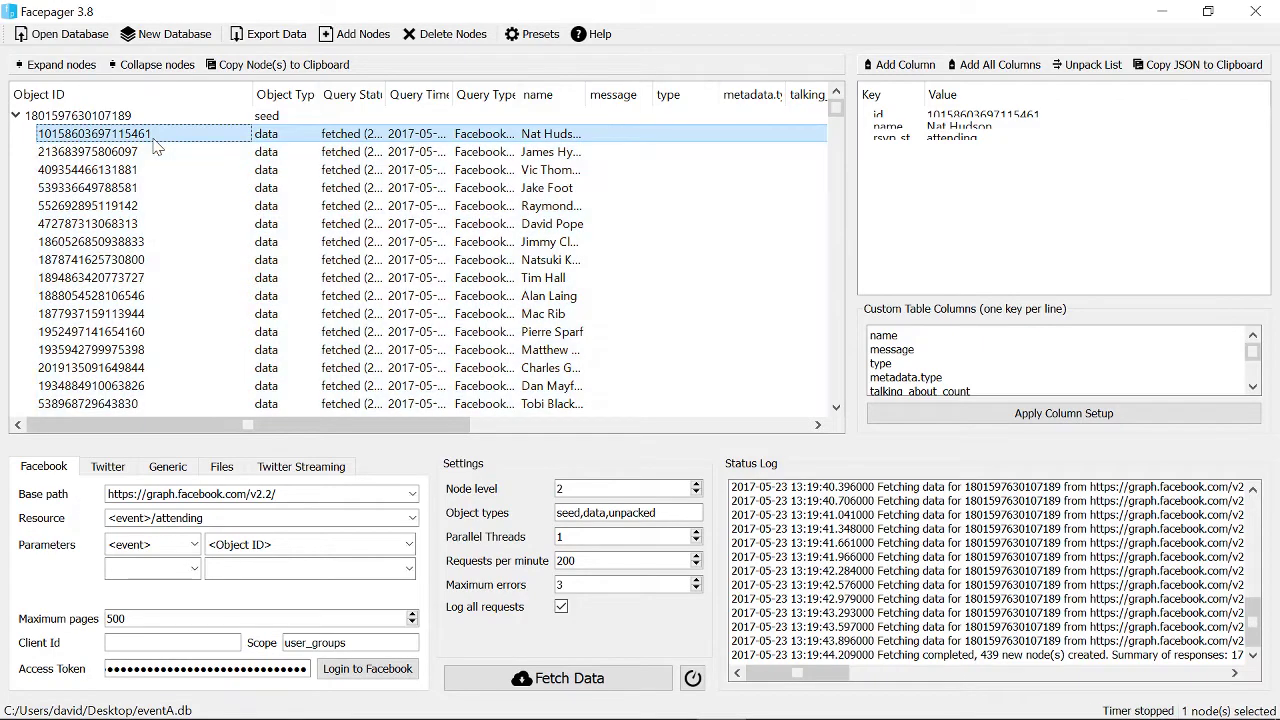
scroll(203, 288, down, 20)
scroll(203, 288, down, 2)
shift+click(178, 404)
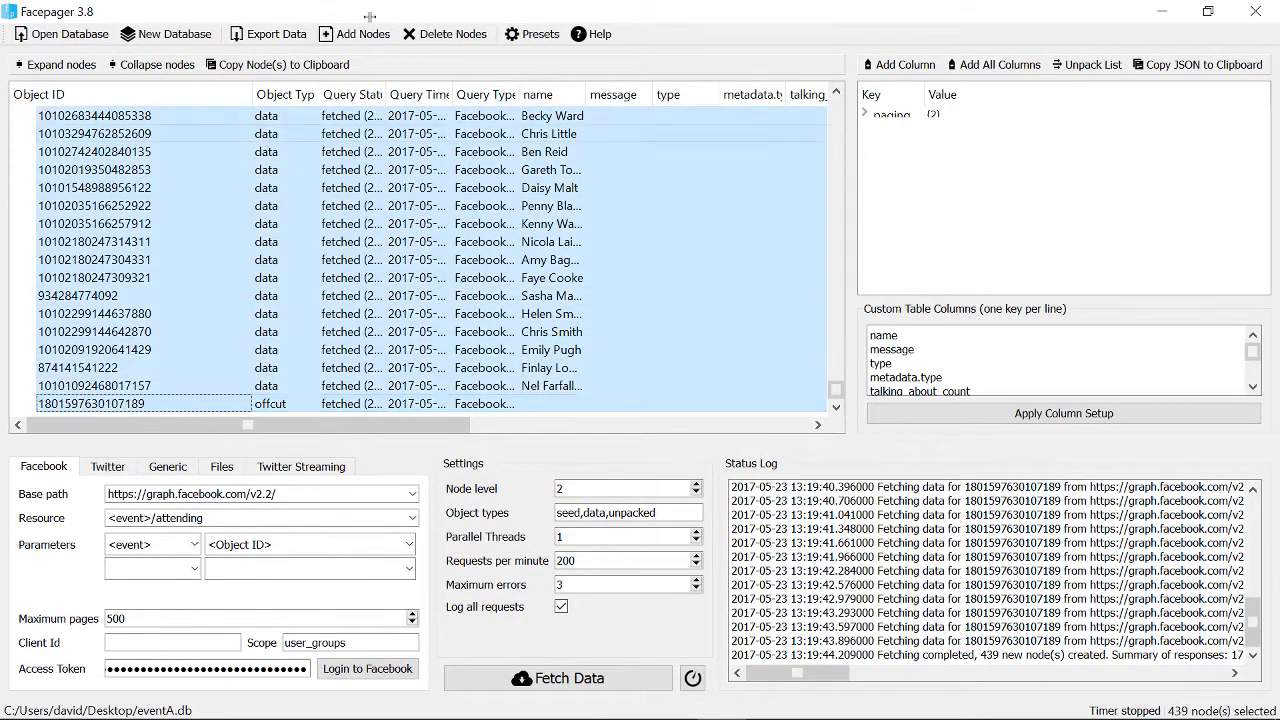
click(438, 42)
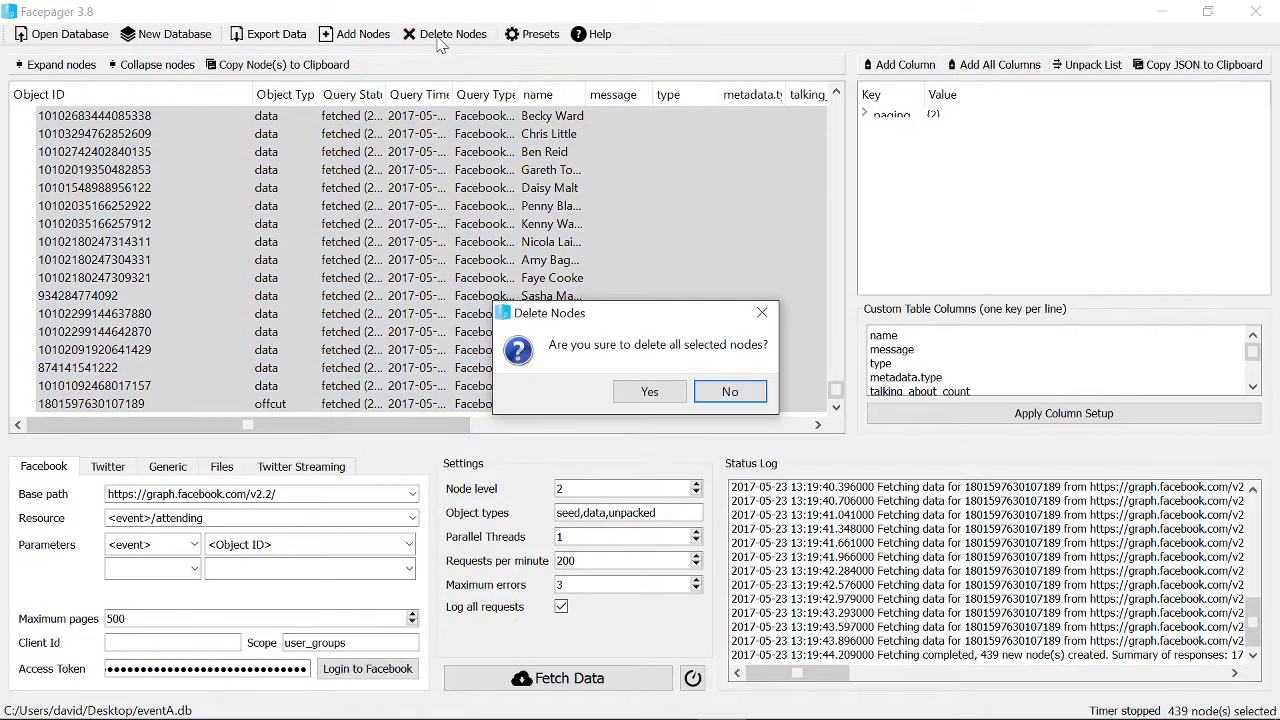
click(645, 392)
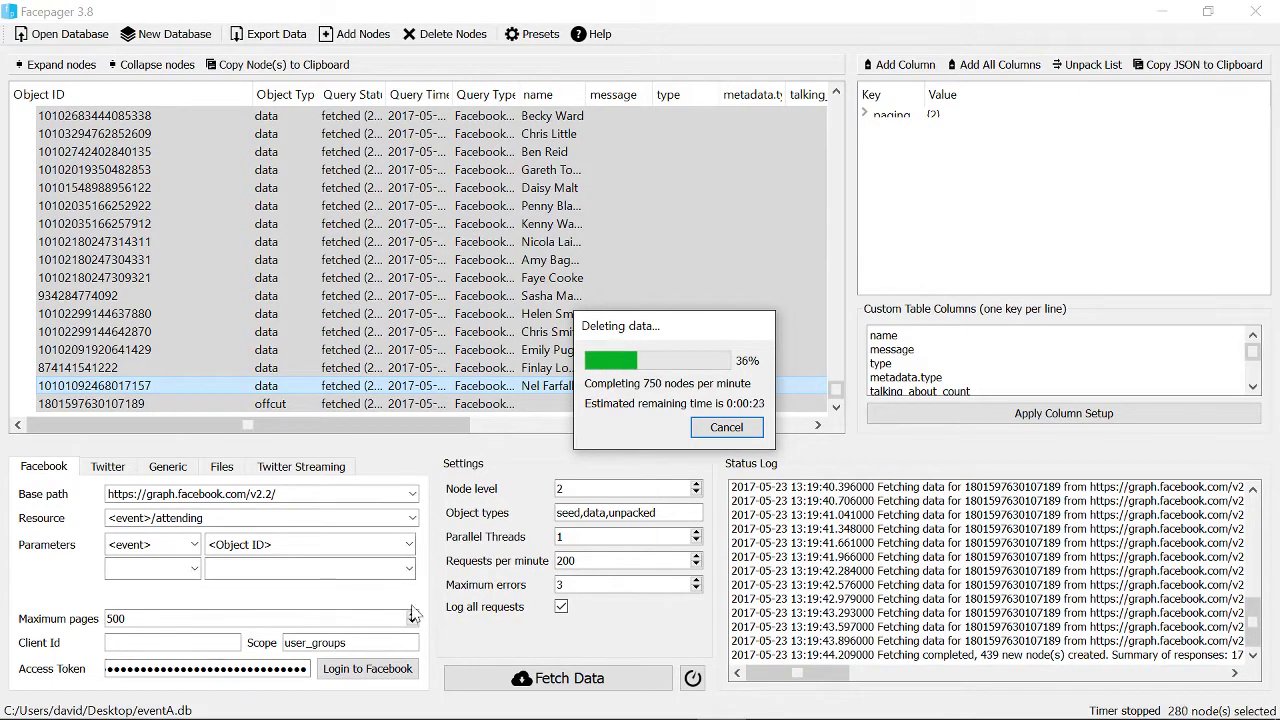
Review the 'Event - Graph API Reference' page in Firefox, then return to Facepager.
click(176, 703)
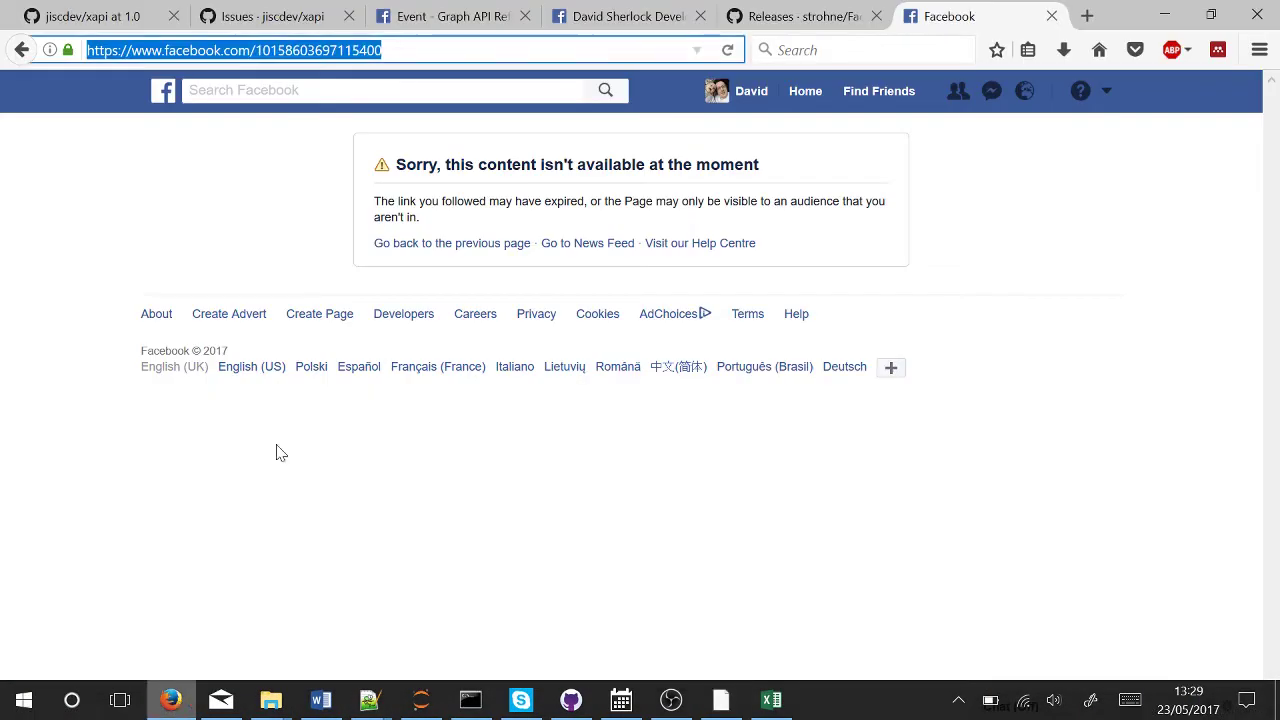
click(445, 16)
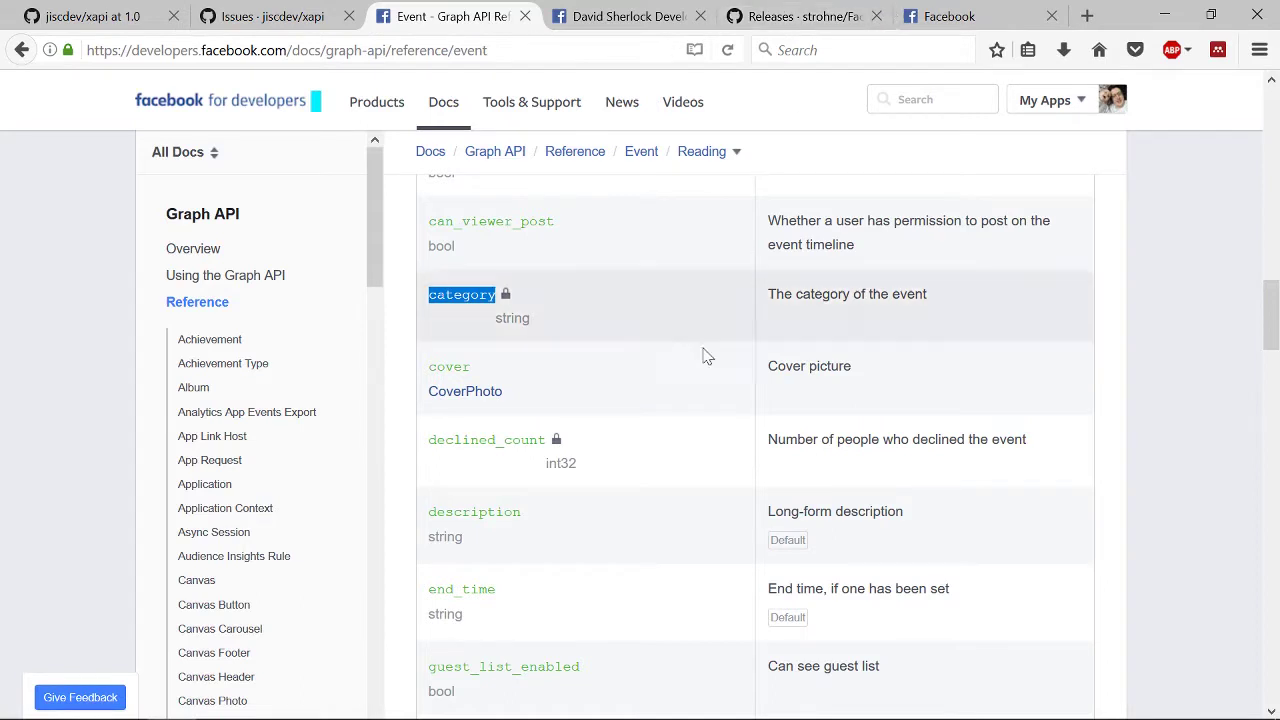
click(1121, 423)
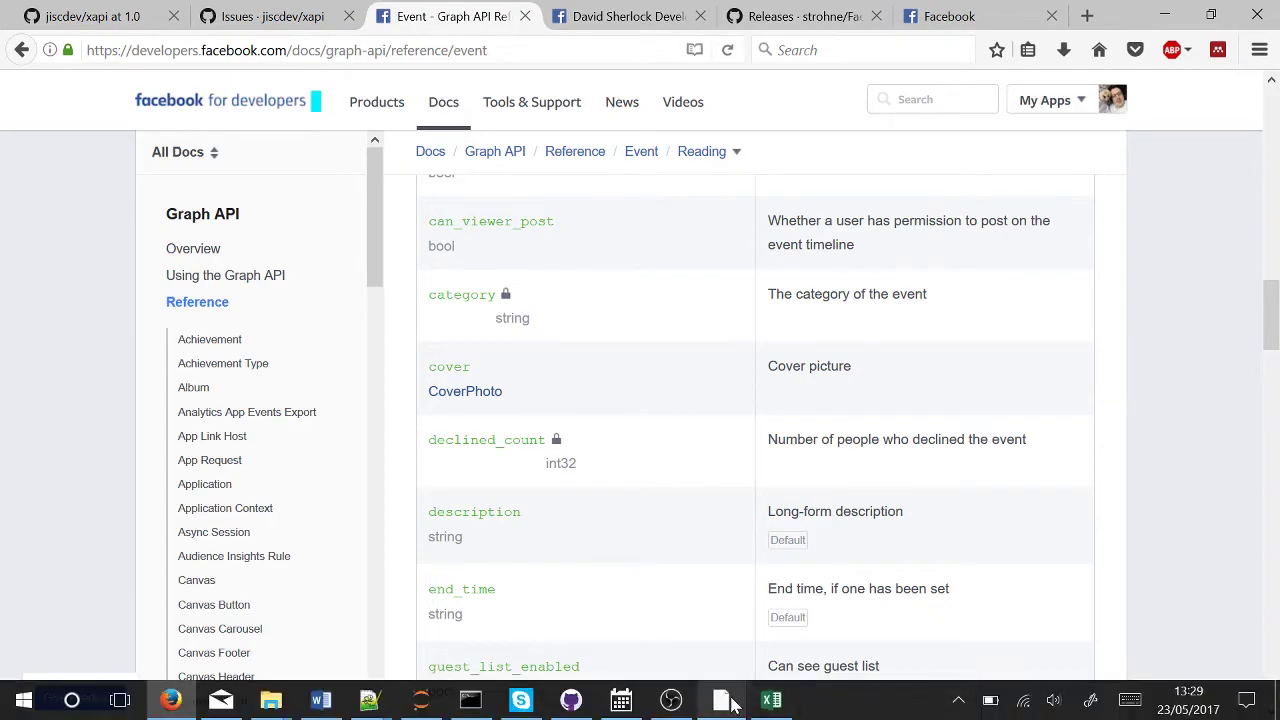
click(725, 702)
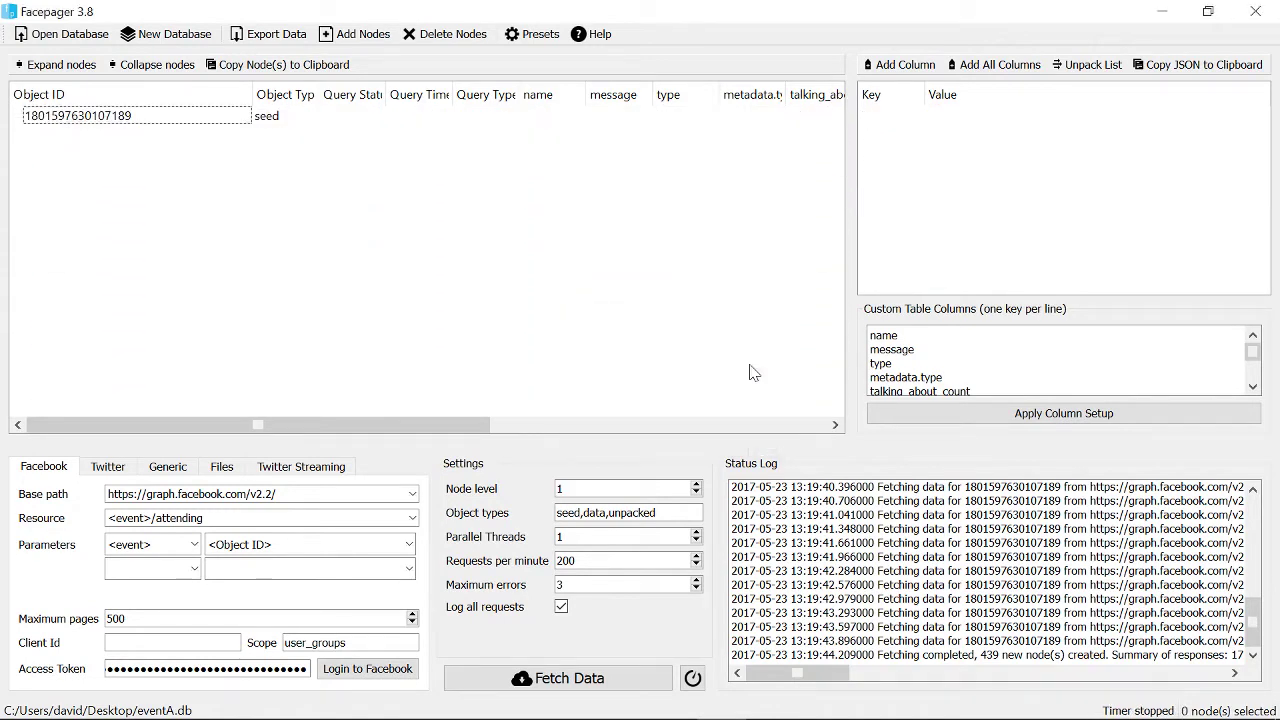
Select the event seed node, browse the Resource list, then go back to the Firefox docs.
click(201, 121)
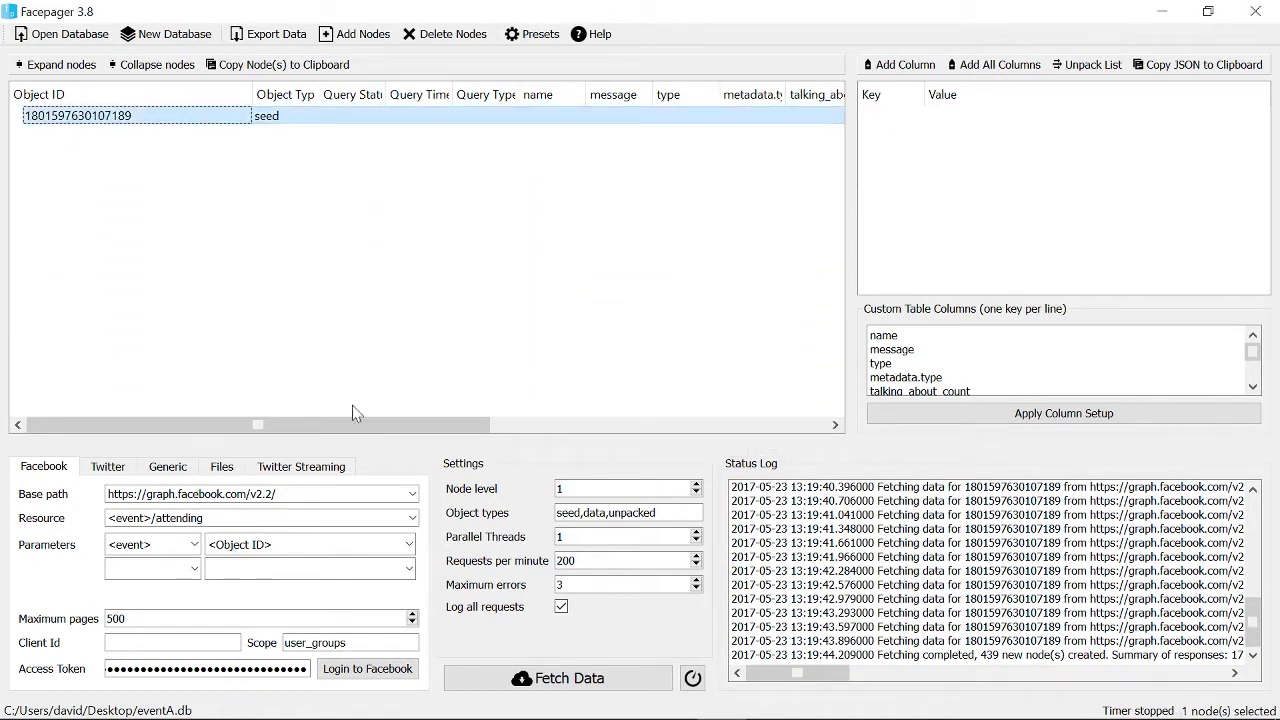
click(412, 518)
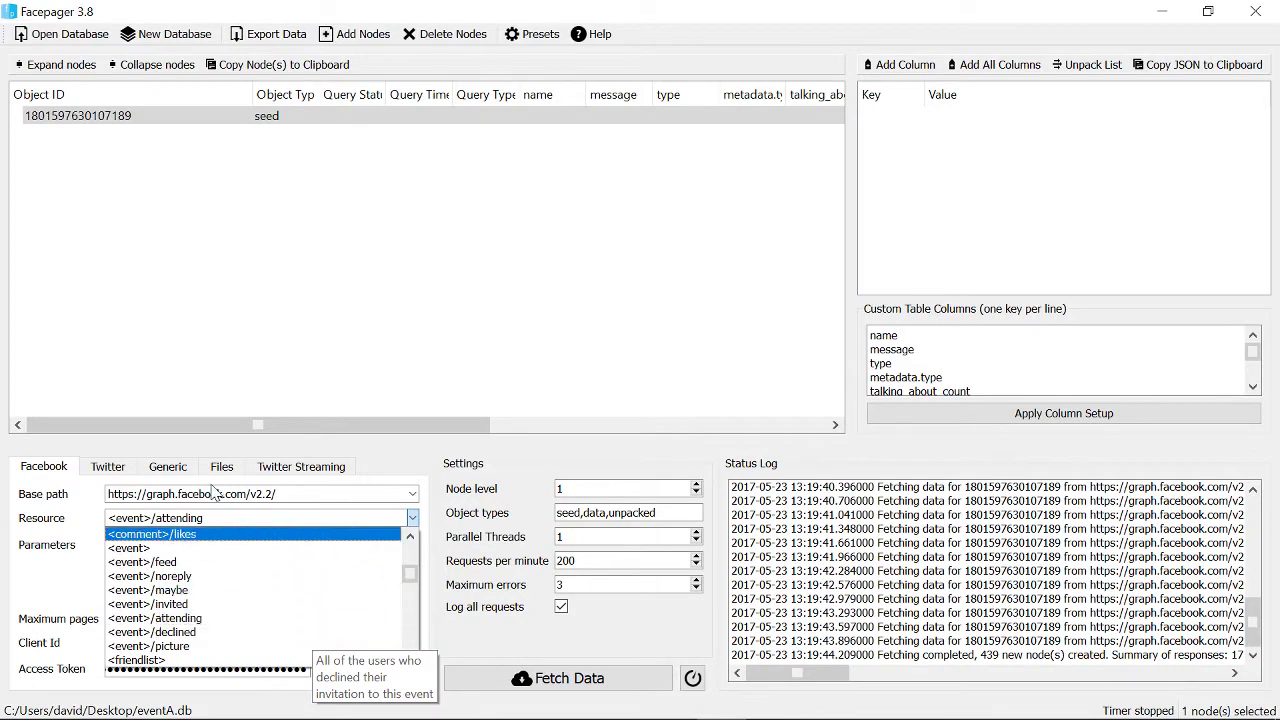
key(Escape)
double_click(179, 518)
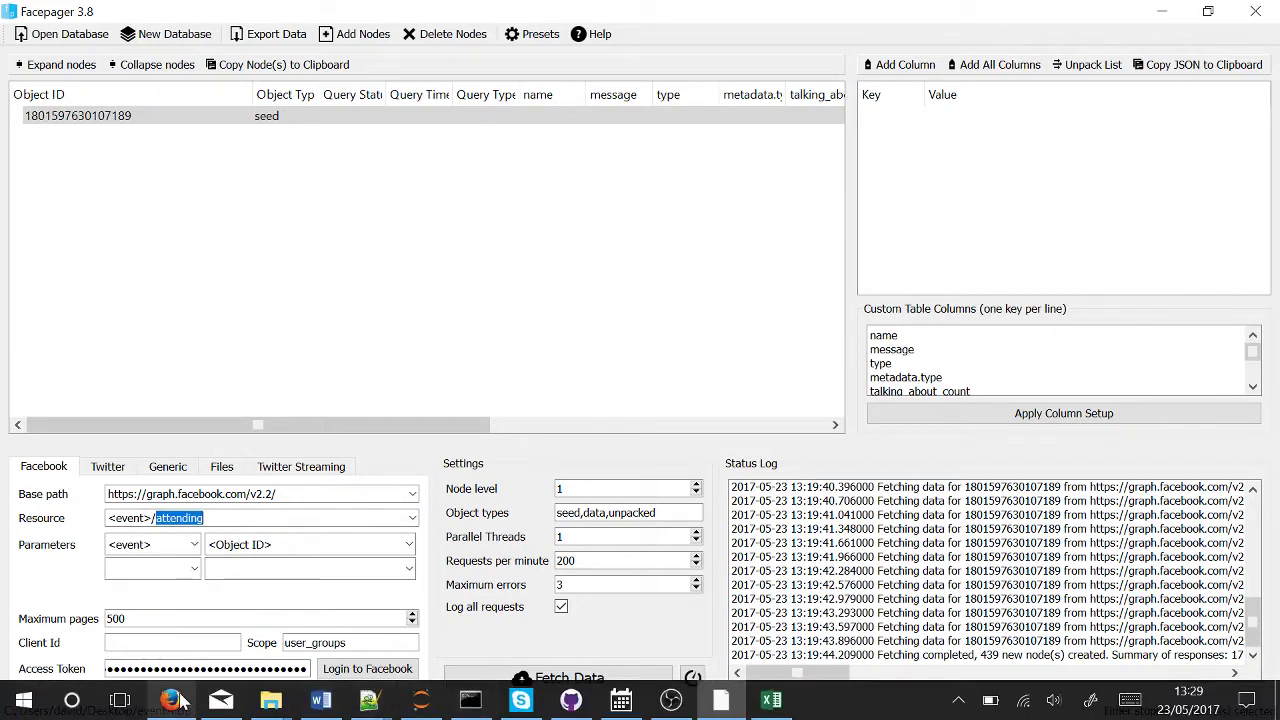
click(174, 700)
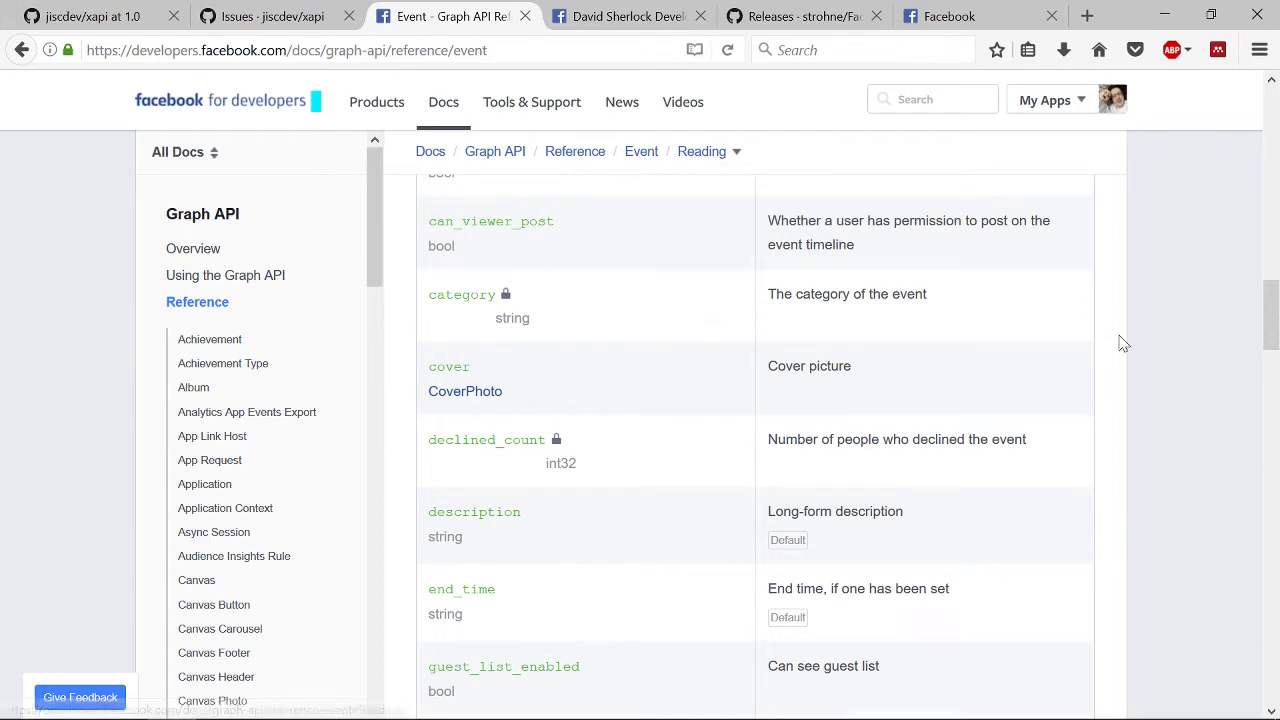
Search the Event reference for 'interested' to find the interested edge in the Edges table.
scroll(1123, 343, down, 3)
scroll(1123, 343, down, 3)
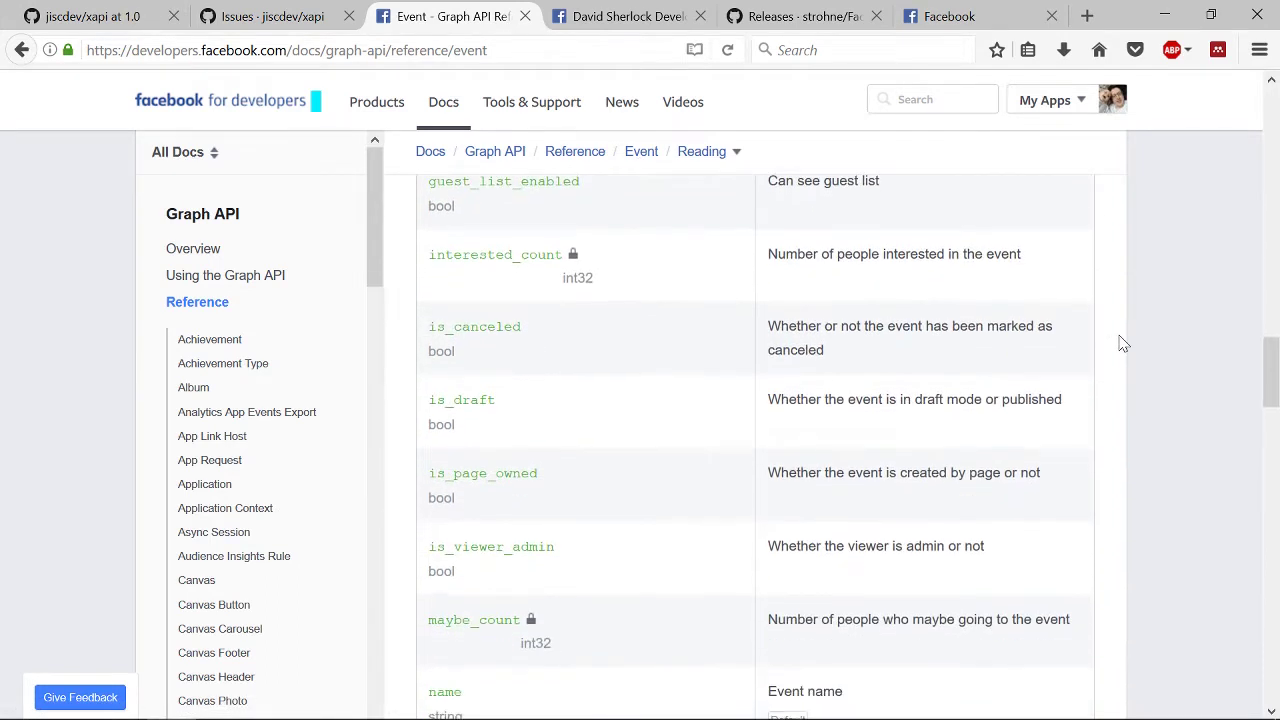
scroll(1123, 343, down, 3)
key(ctrl+f)
text(int)
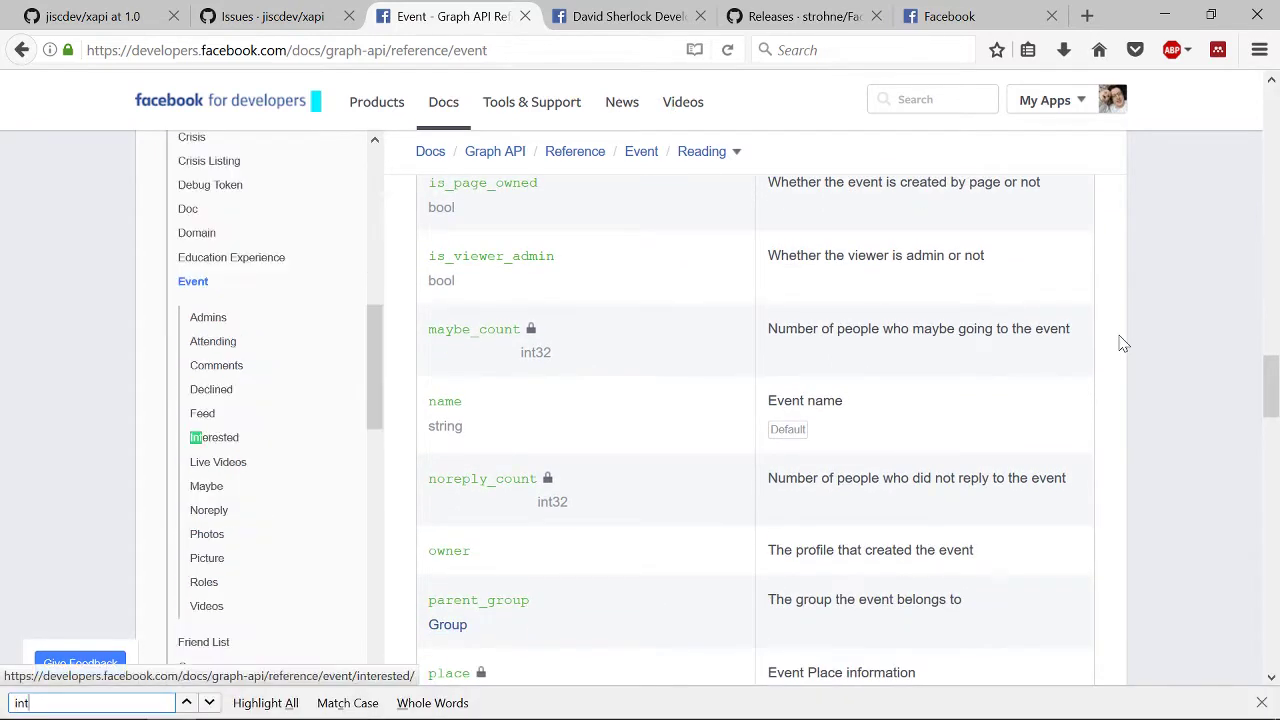
text(erested)
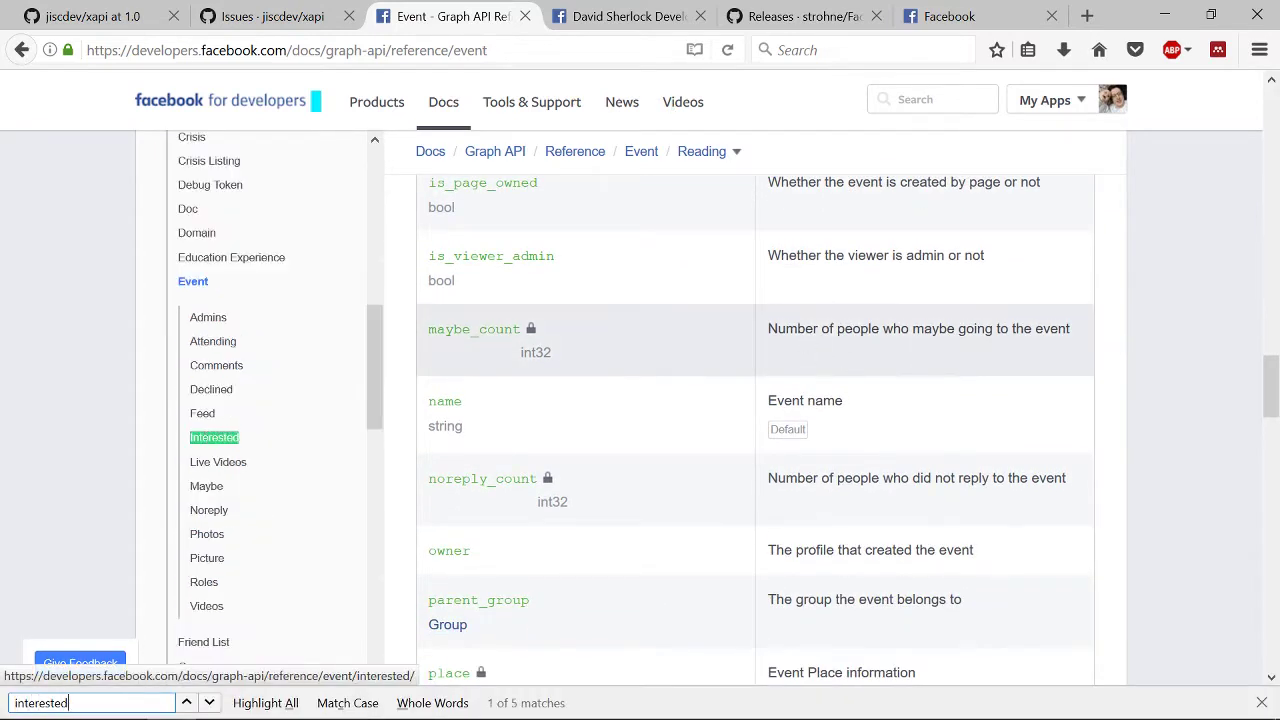
key(Return)
key(Return)
key(Return)
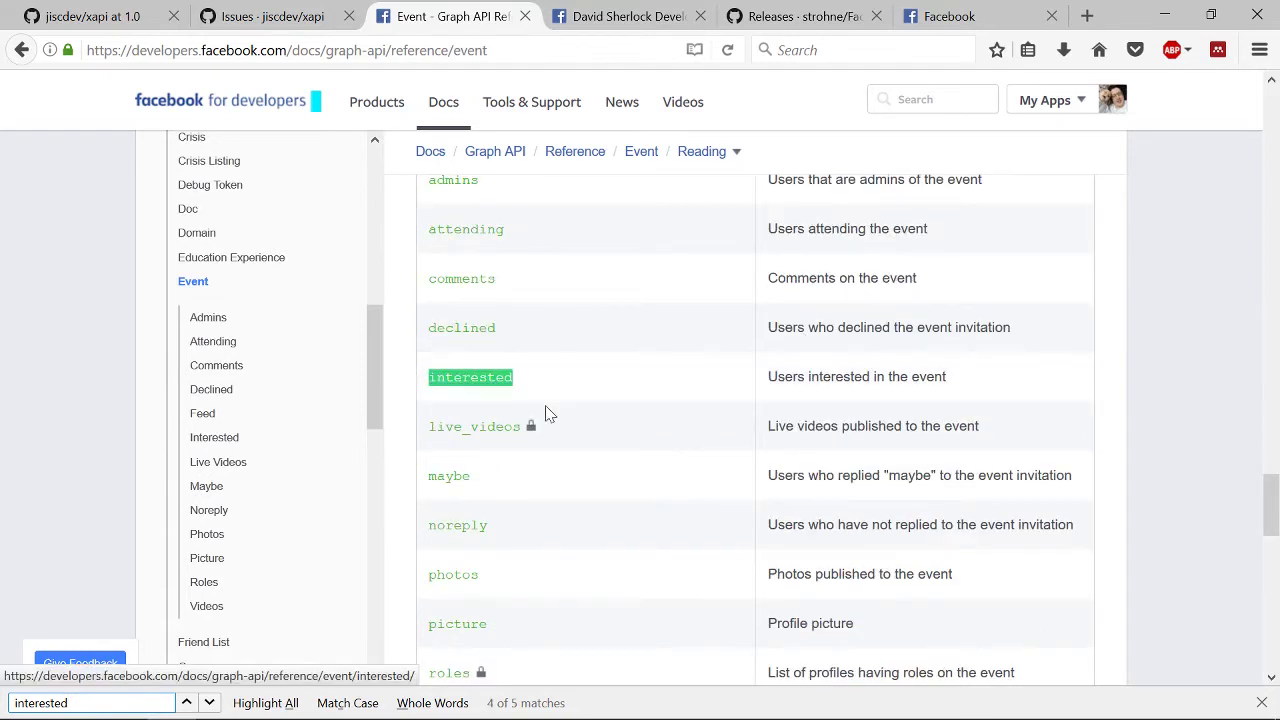
scroll(563, 334, up, 2)
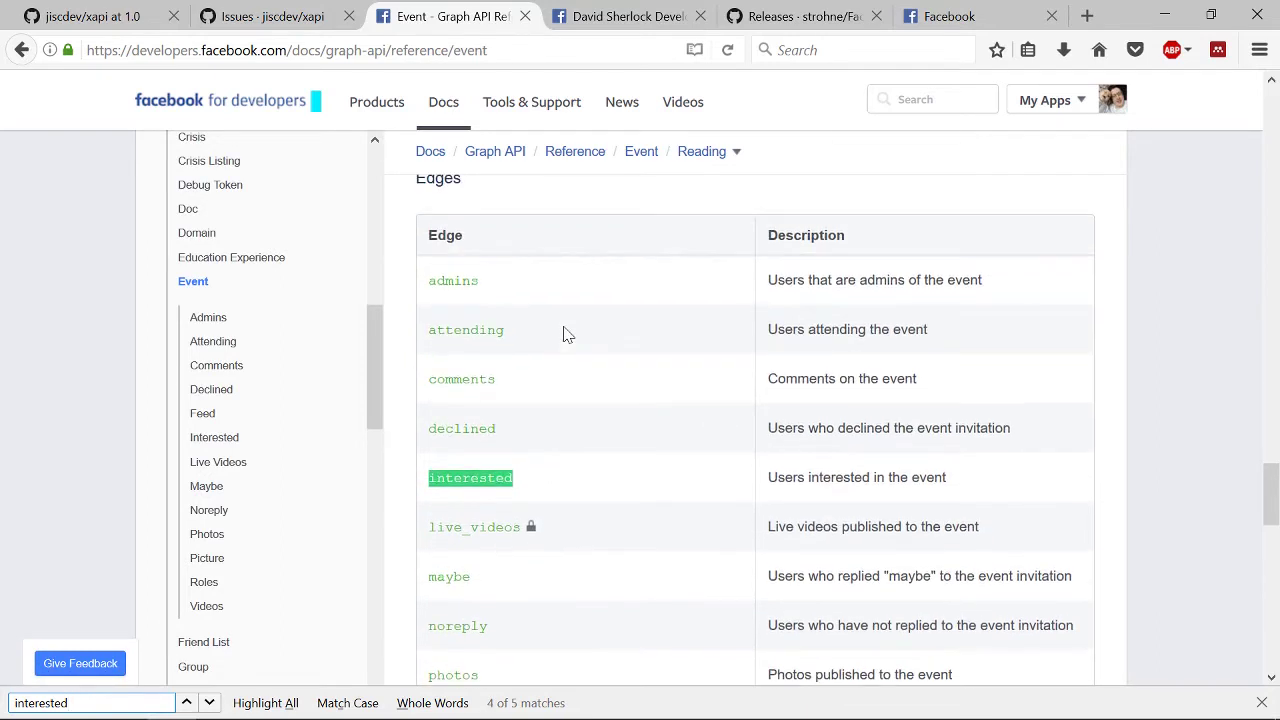
scroll(566, 463, down, 2)
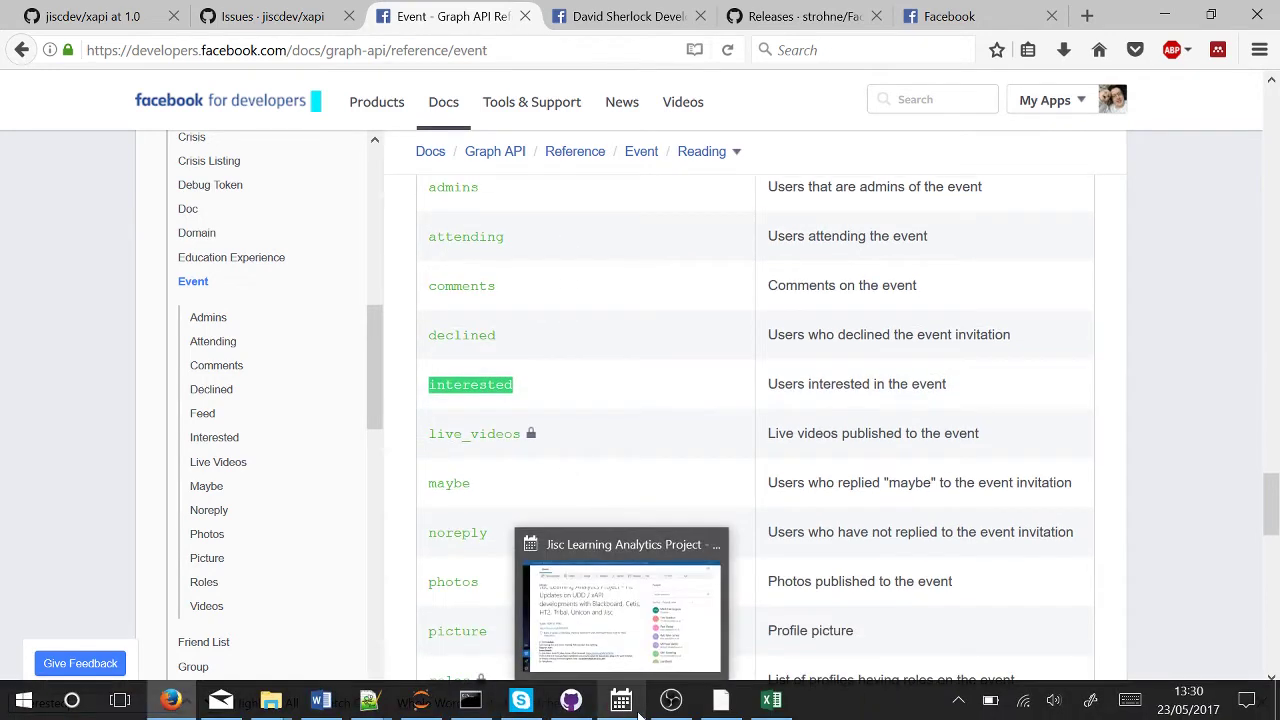
Replace 'attending' with 'interested' in the resource field and fetch data for the event seed.
mouse_move(760, 708)
click(721, 700)
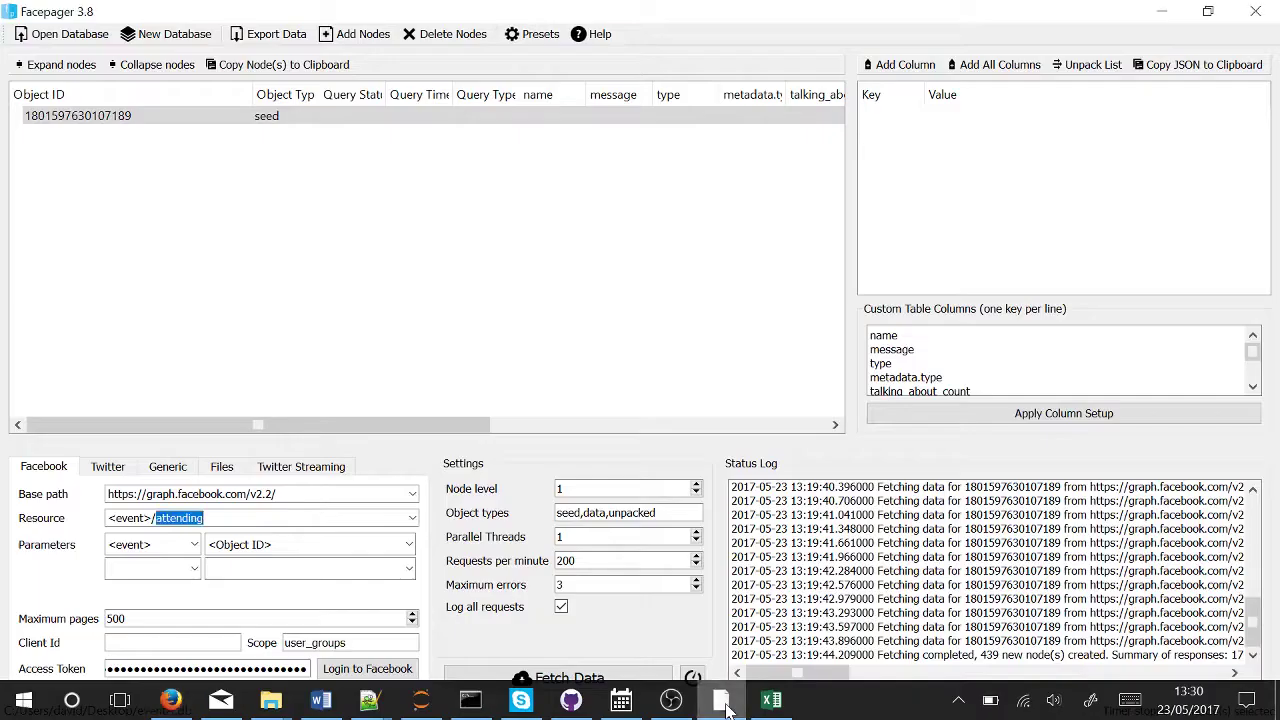
text(intereste)
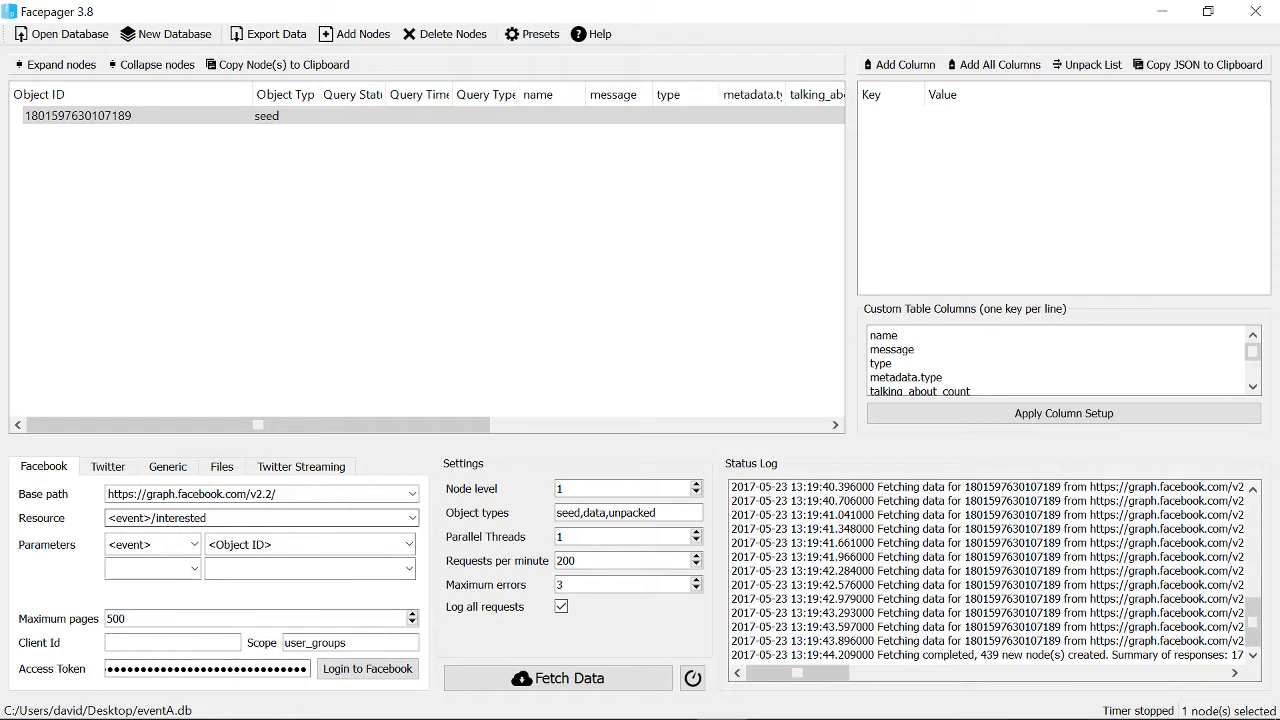
click(548, 680)
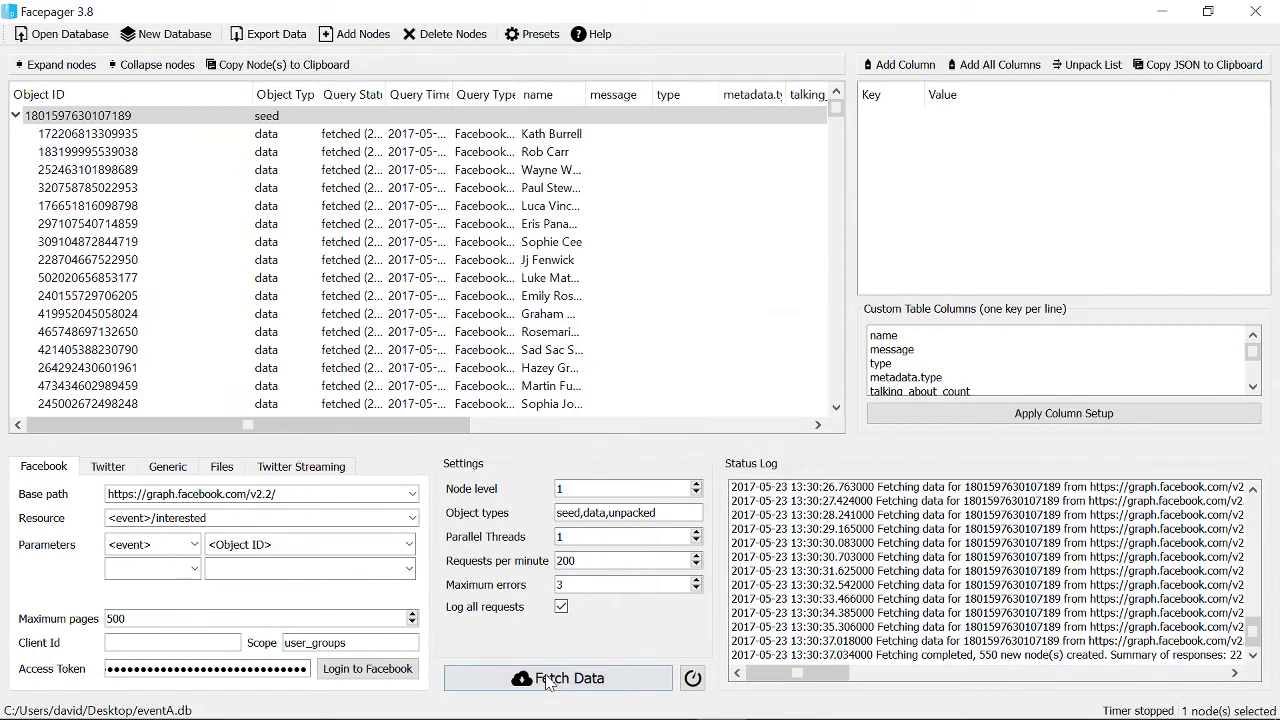
Select all interested user nodes, first row to last, and open the Resource list.
click(376, 226)
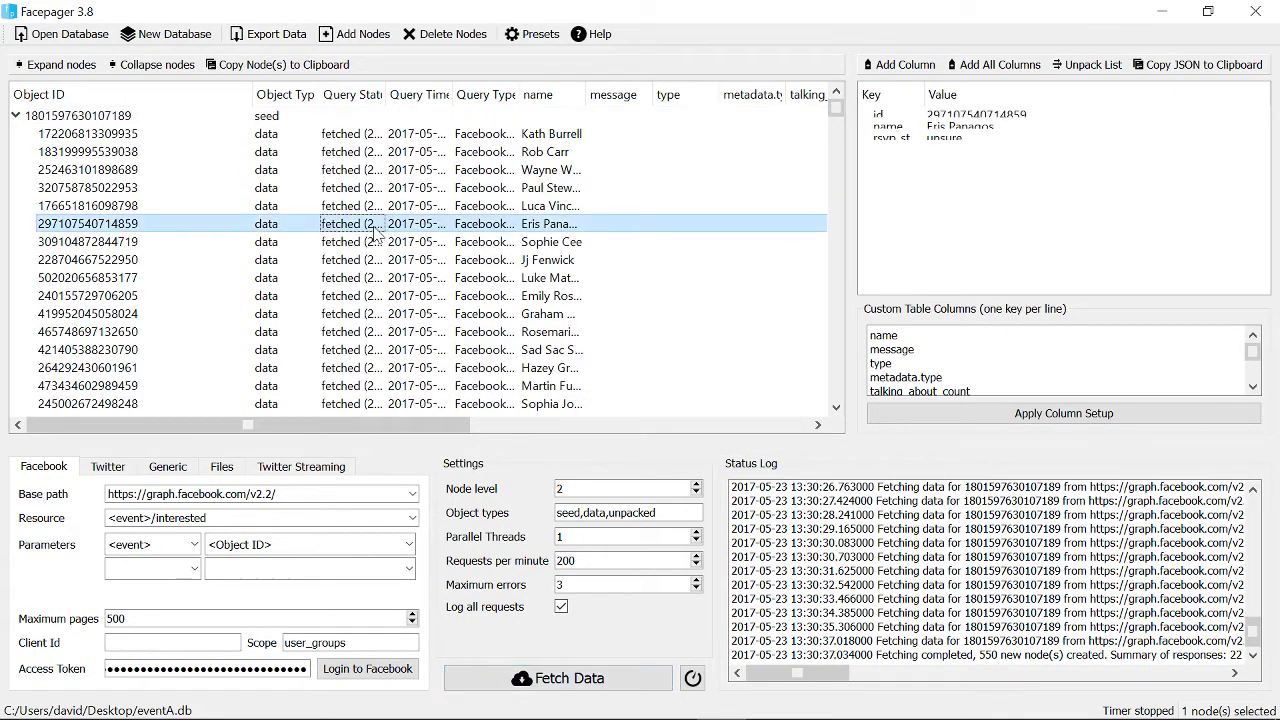
click(400, 133)
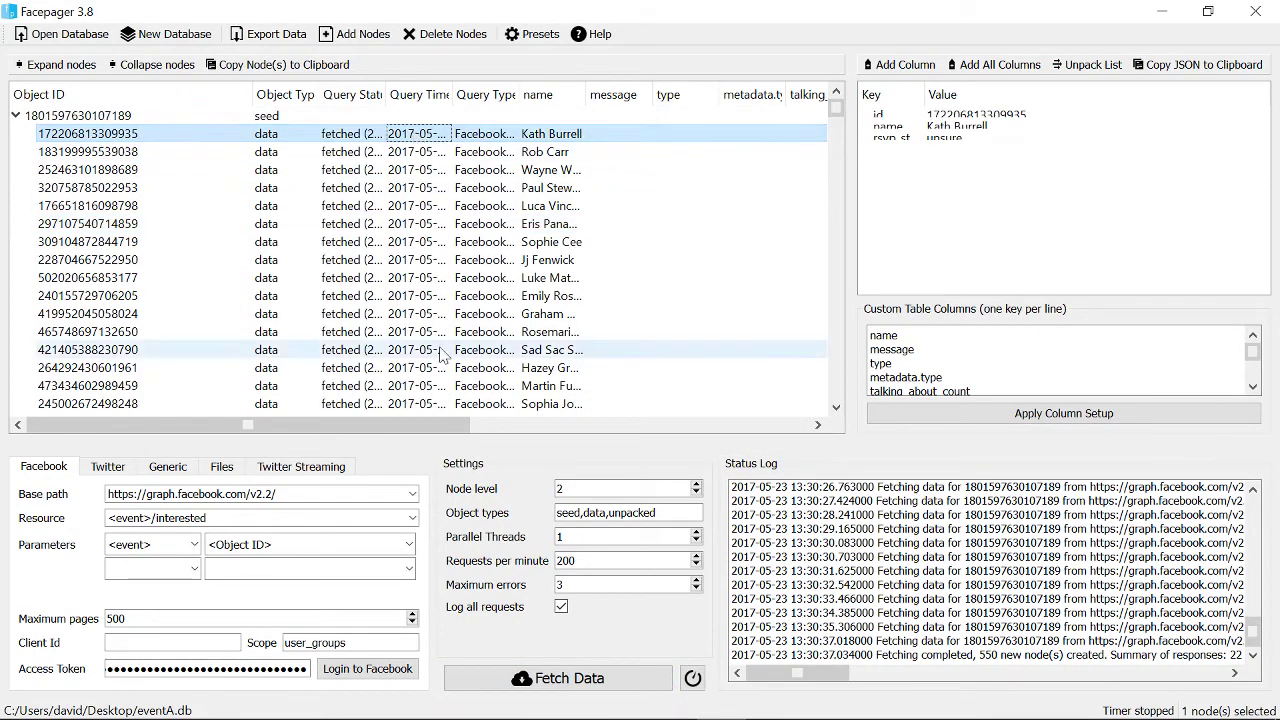
scroll(470, 260, down, 20)
scroll(470, 260, down, 10)
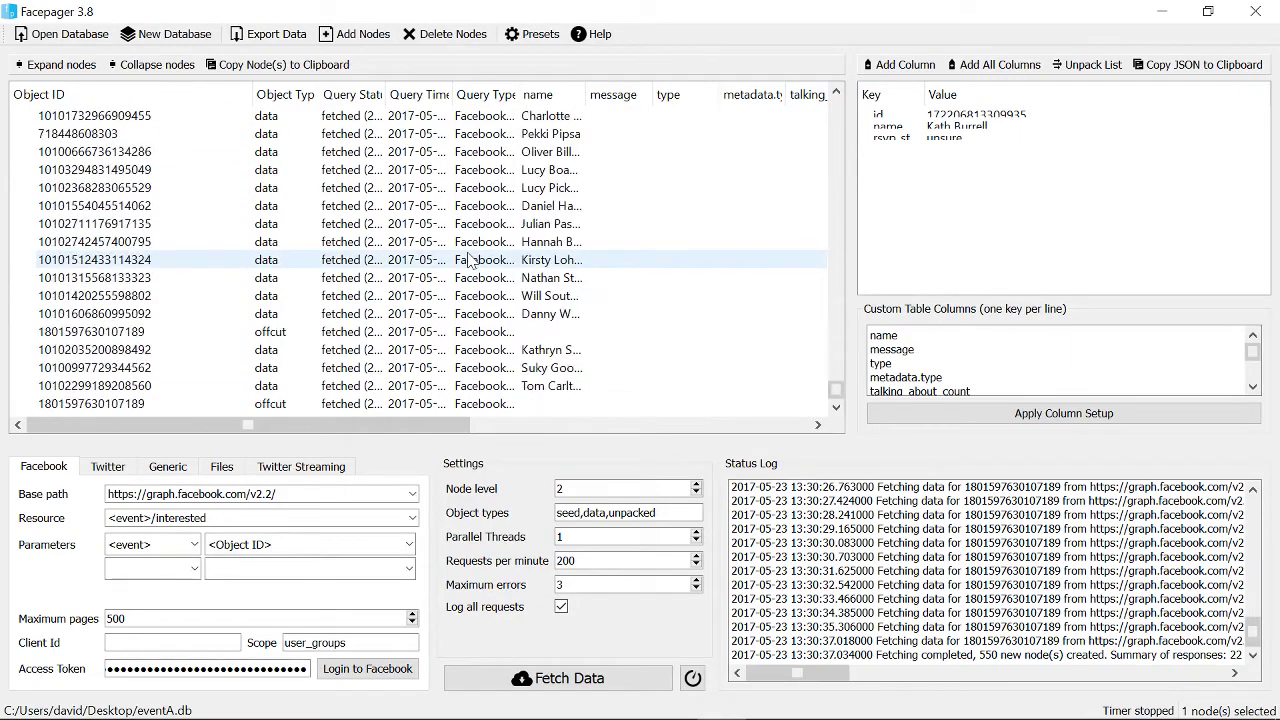
shift+click(481, 391)
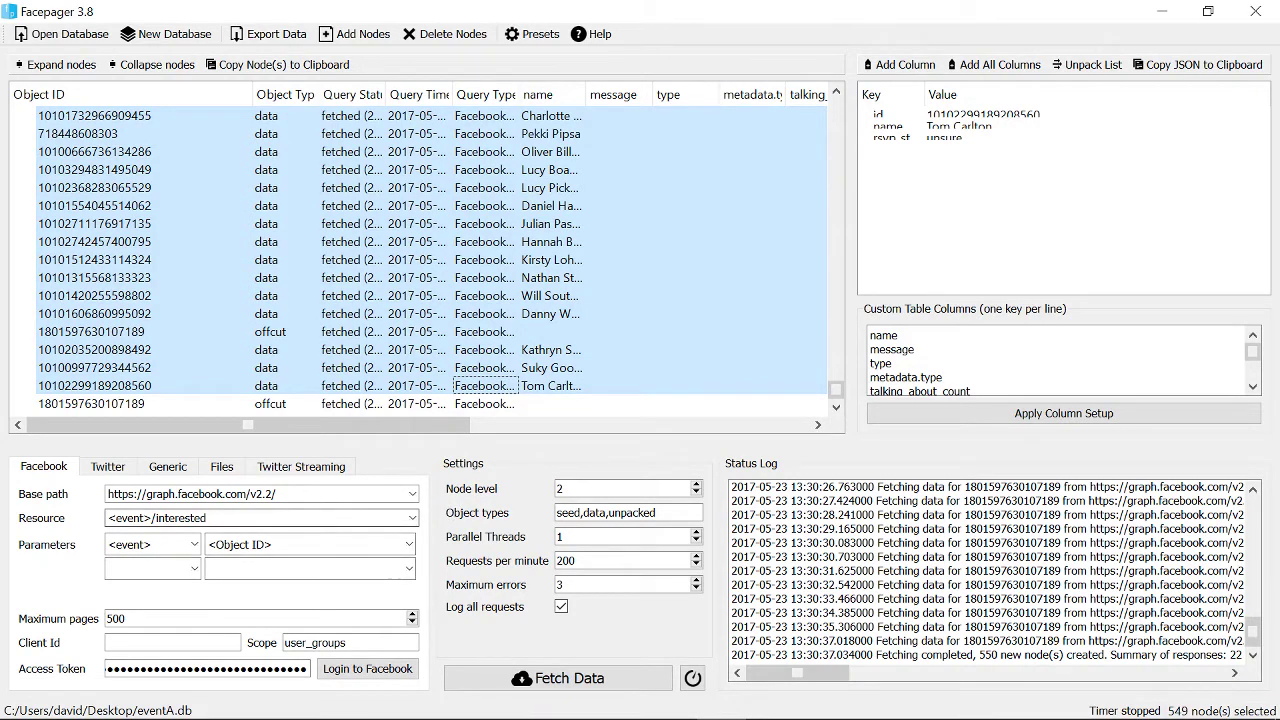
click(413, 519)
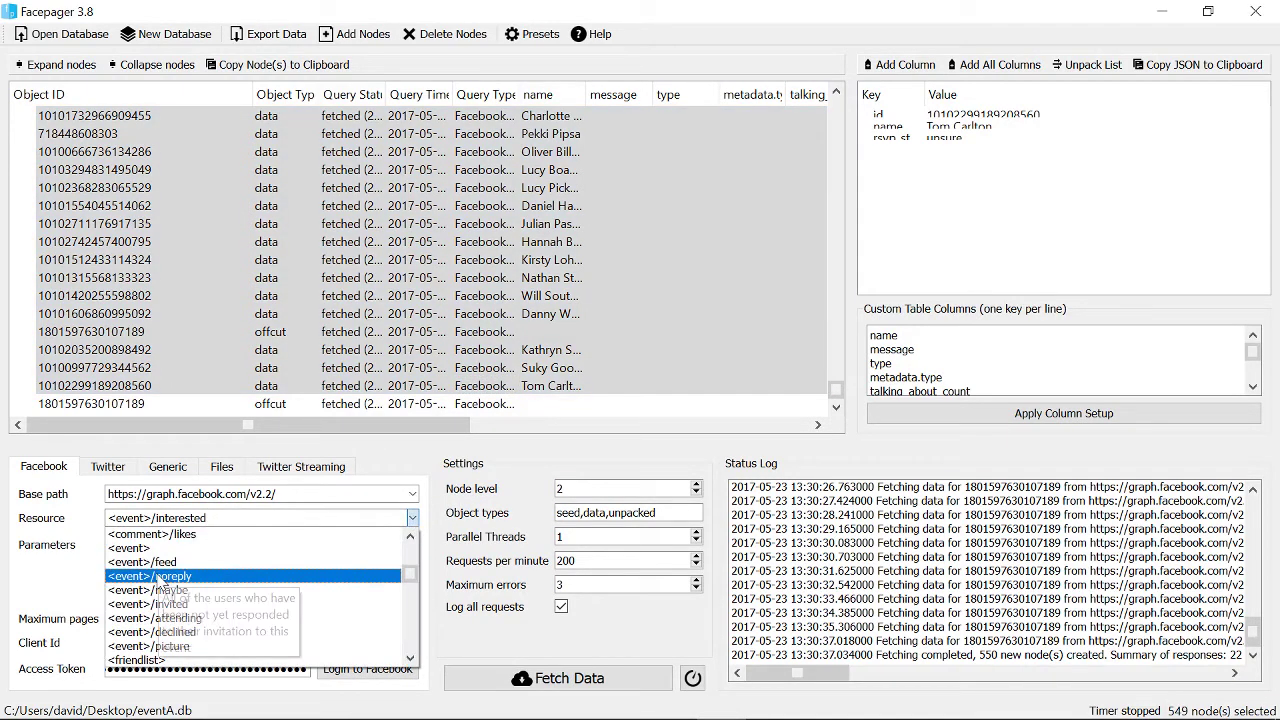